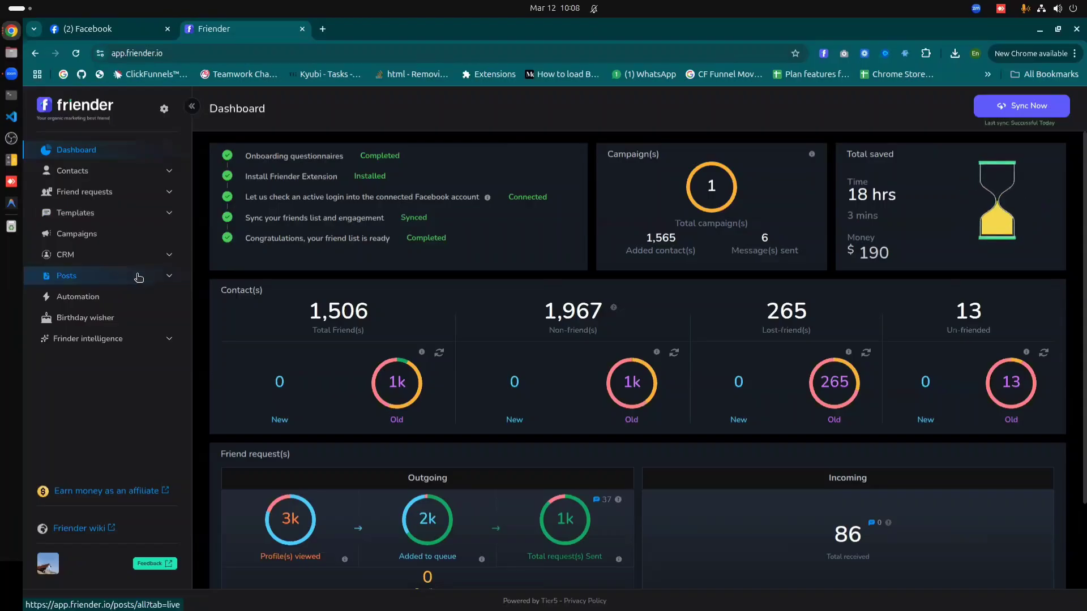
# Step: Start scheduling a new post and open the choice of where to post it
pyautogui.click(139, 278)
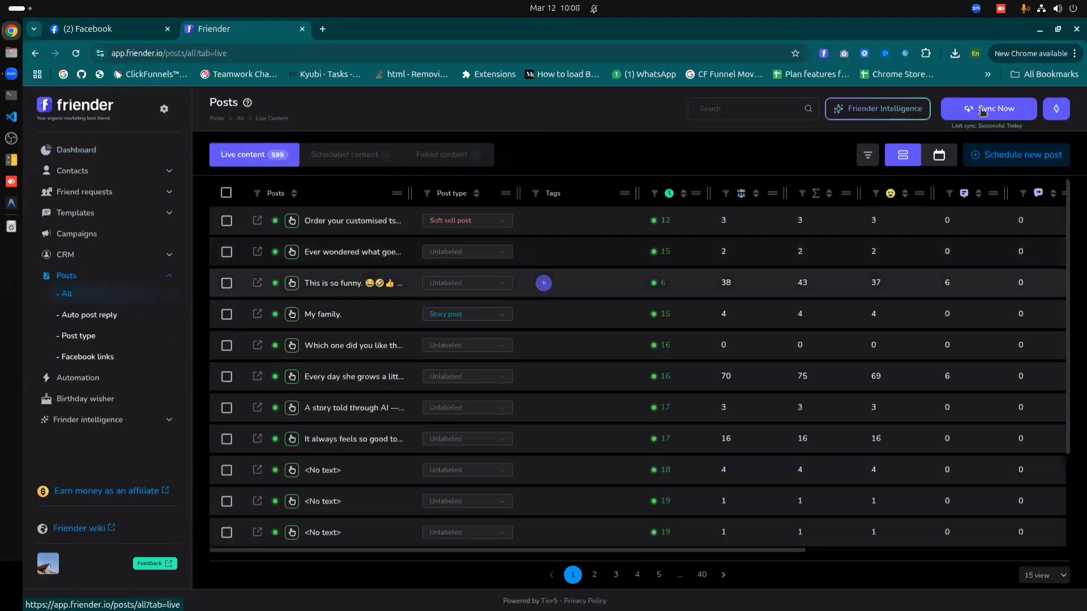
pyautogui.click(1032, 164)
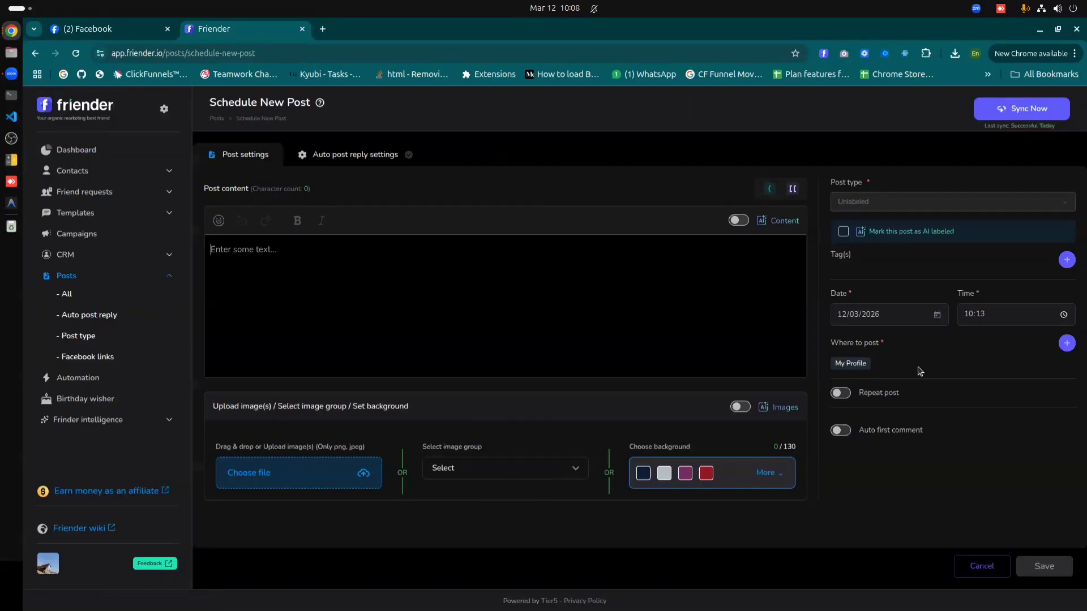
pyautogui.click(1066, 343)
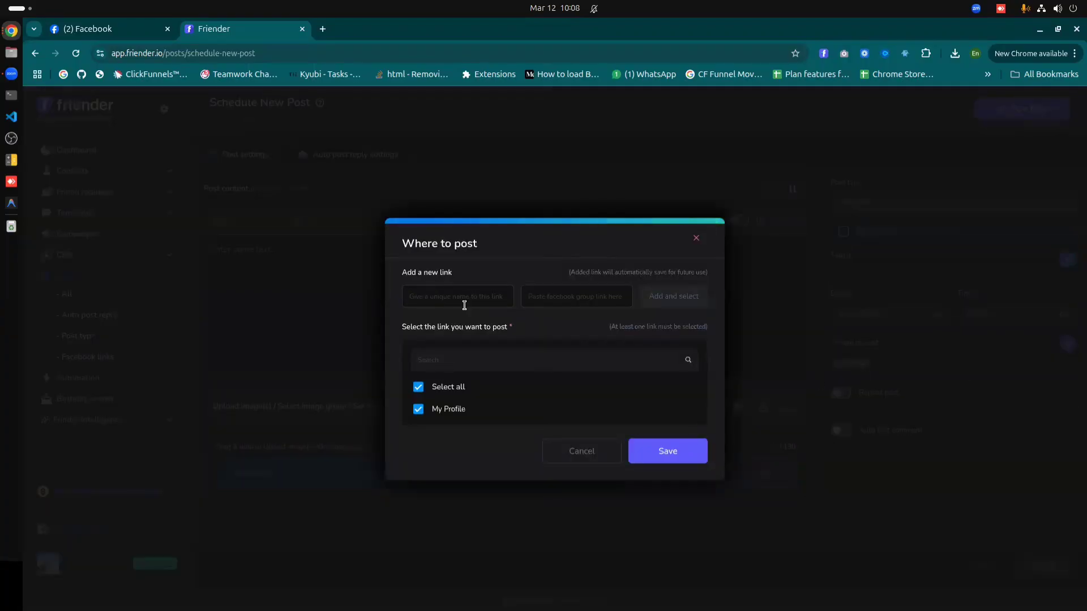
# Step: Switch to Facebook, open PS testing group from the managed groups, and copy its address
pyautogui.click(104, 32)
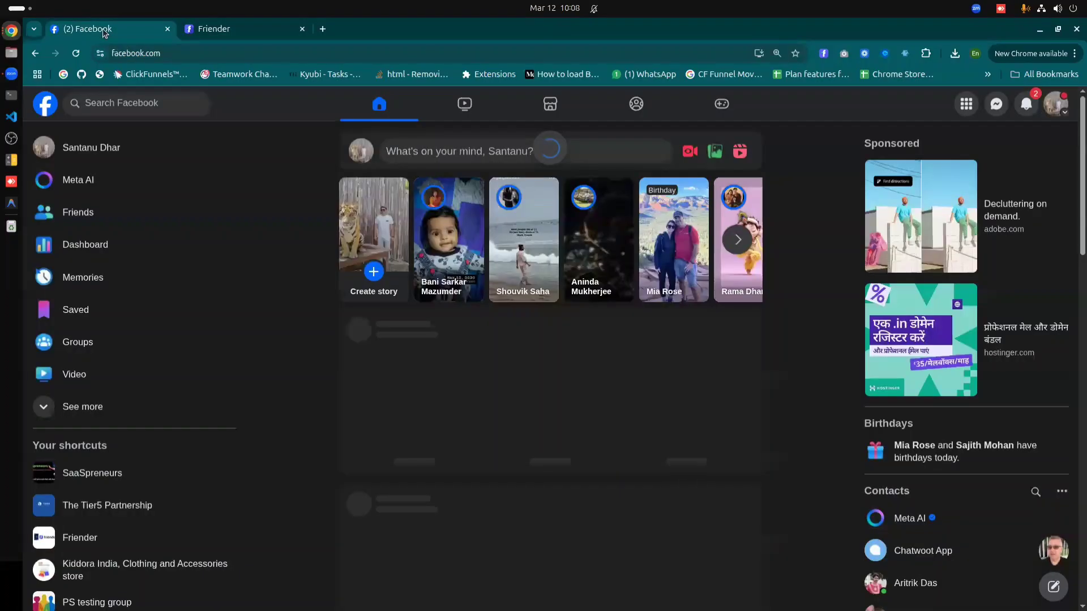
pyautogui.click(92, 346)
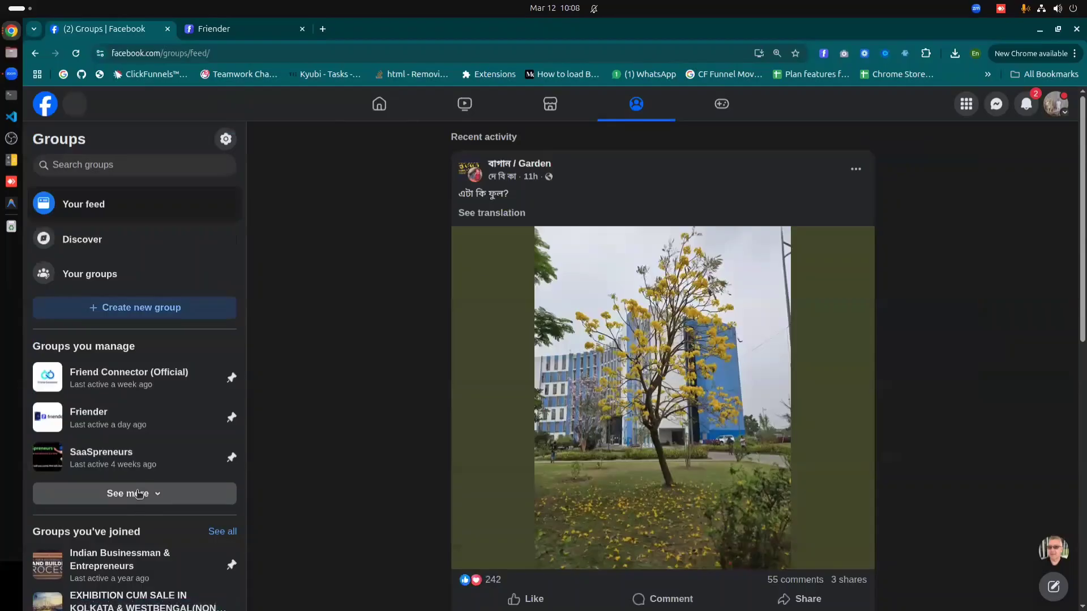
pyautogui.scroll(-5, 124, 340)
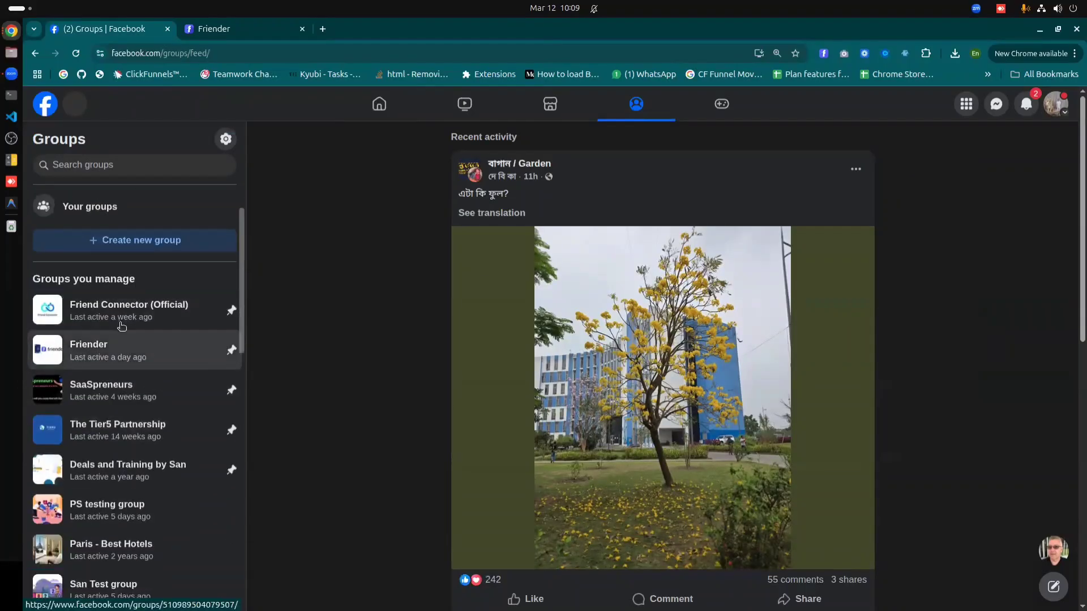
pyautogui.click(121, 306)
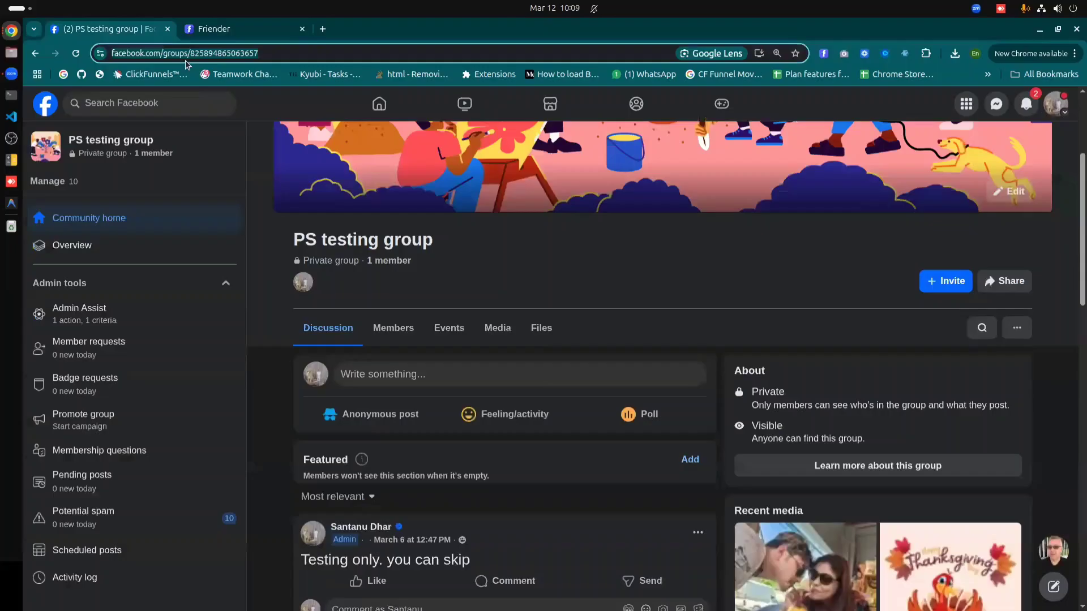
# Step: Back in Friender, add the copied group link as "PS testing group" and save it as the only posting destination, without My Profile
pyautogui.click(239, 33)
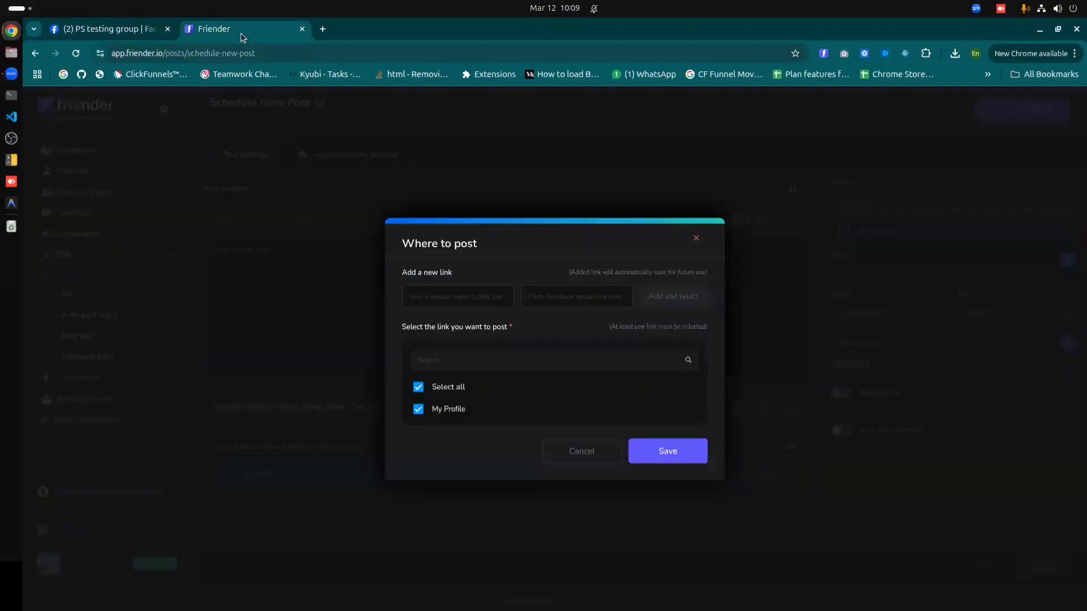
pyautogui.click(439, 301)
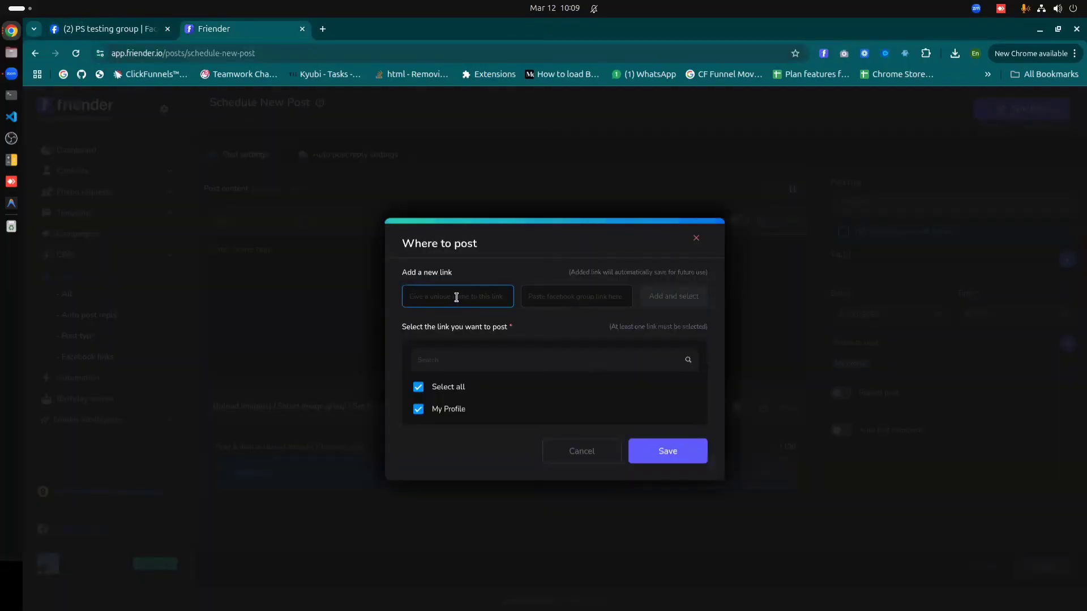
pyautogui.write('PS testing group')
pyautogui.click(541, 291)
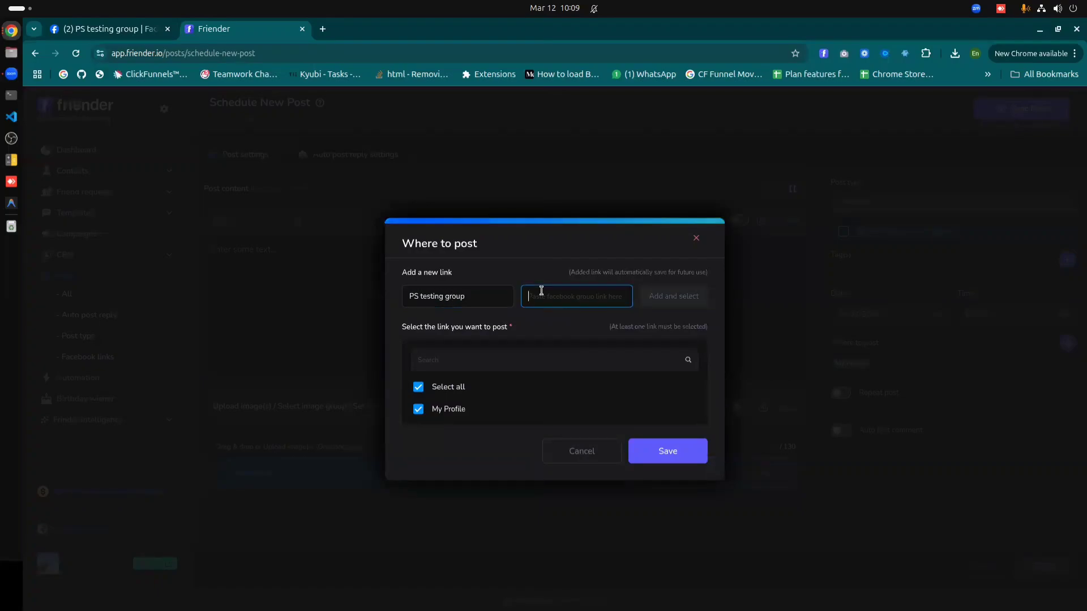
pyautogui.hotkey('ctrl', 'v')
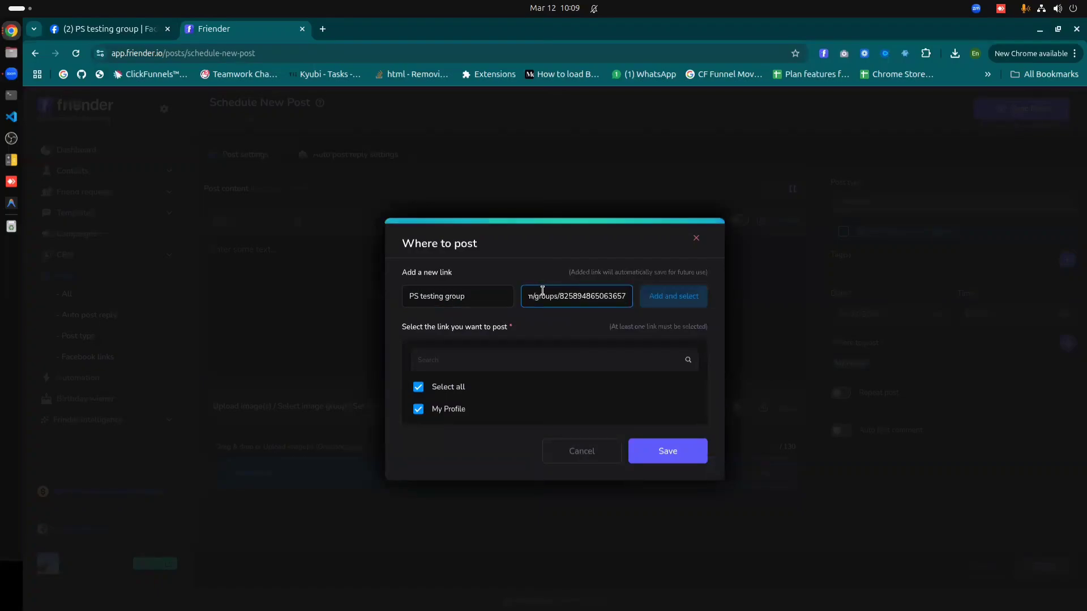
pyautogui.click(686, 297)
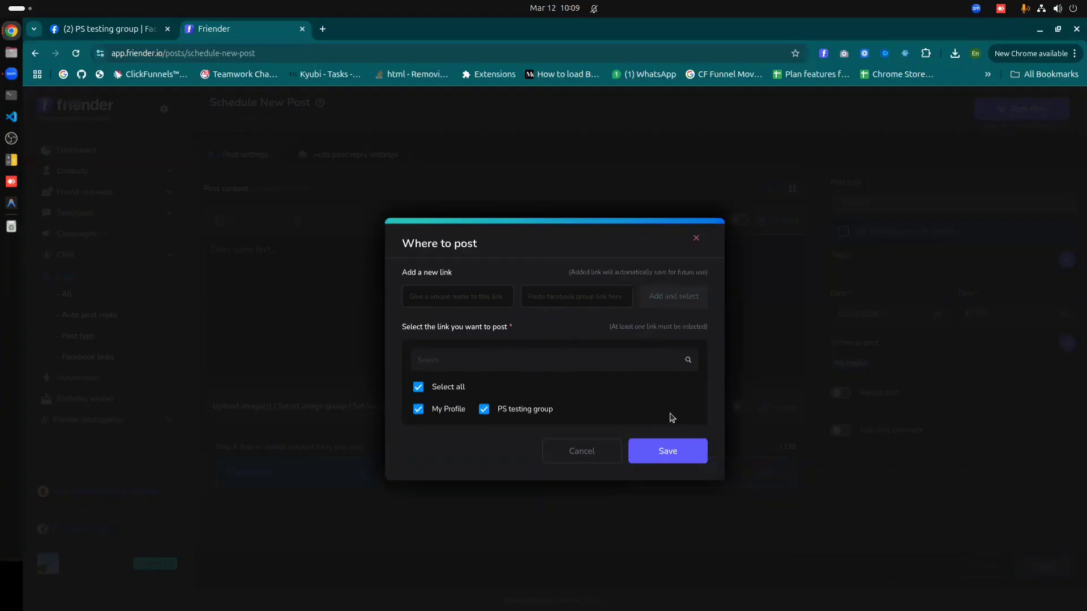
pyautogui.click(418, 408)
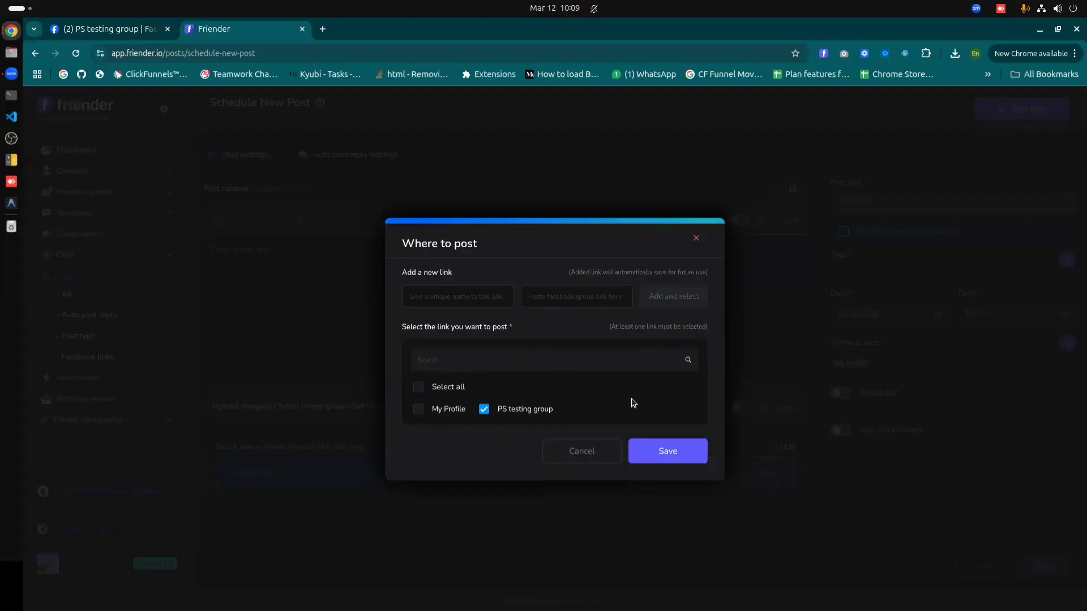
pyautogui.click(668, 451)
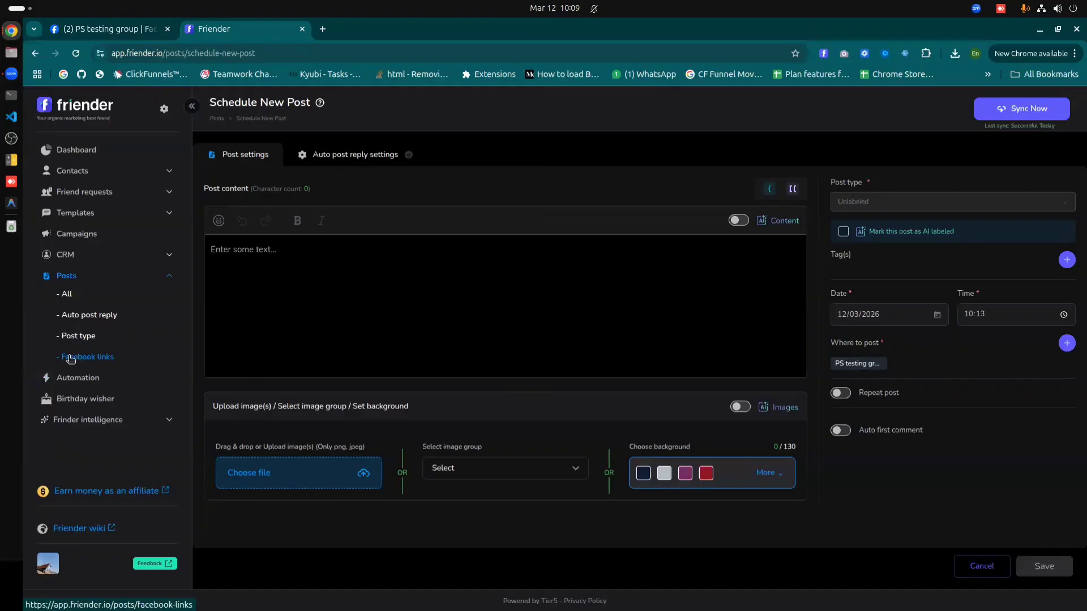
# Step: Start a new entry in Friender's saved Facebook links, and copy the San Test group's address from Facebook
pyautogui.click(100, 362)
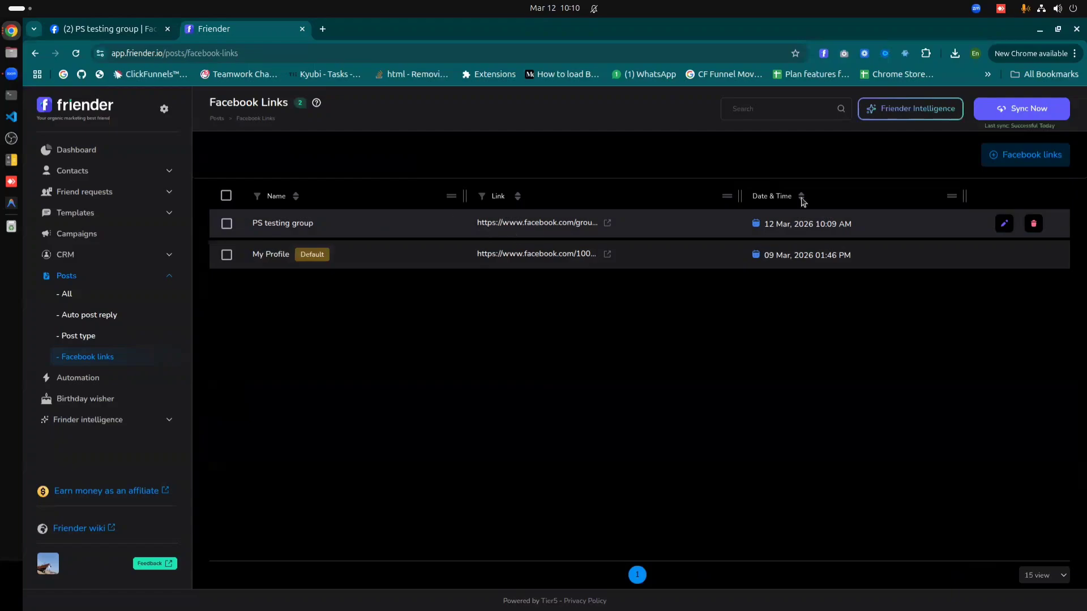
pyautogui.click(1026, 154)
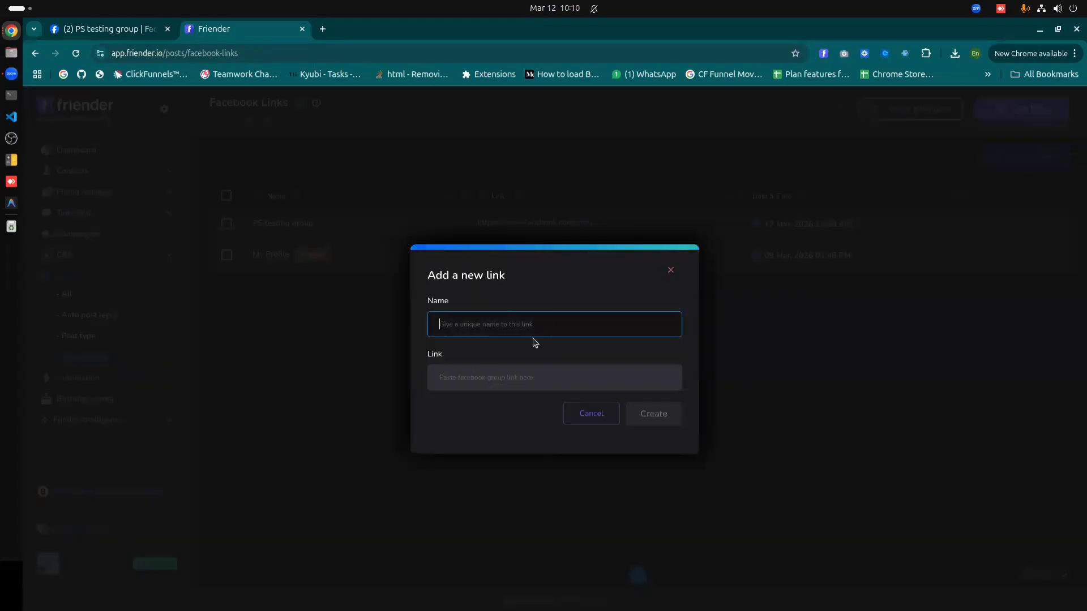
pyautogui.click(93, 30)
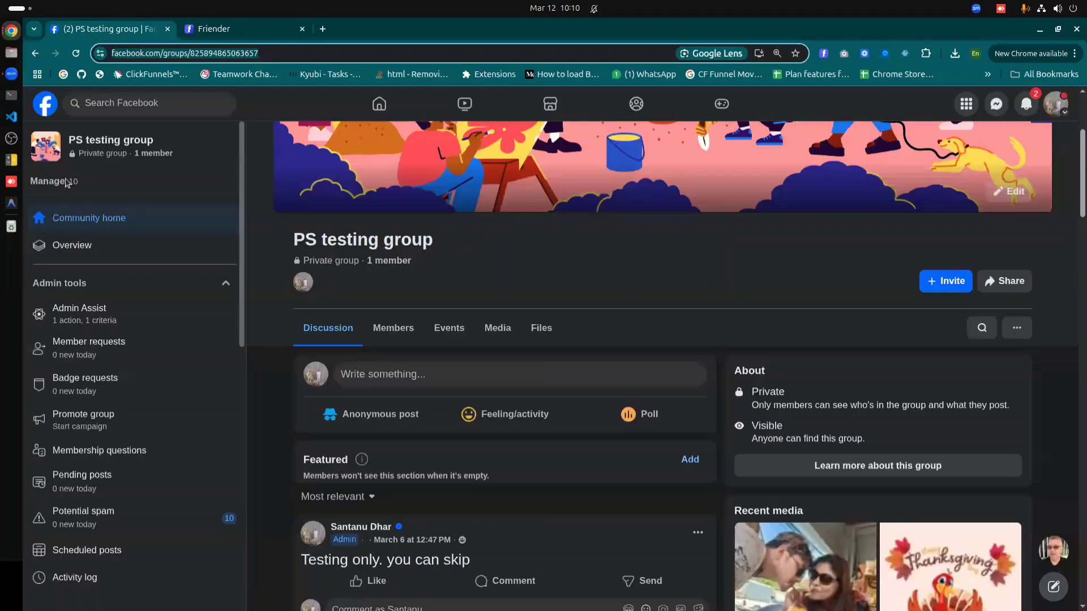
pyautogui.click(44, 104)
pyautogui.click(85, 342)
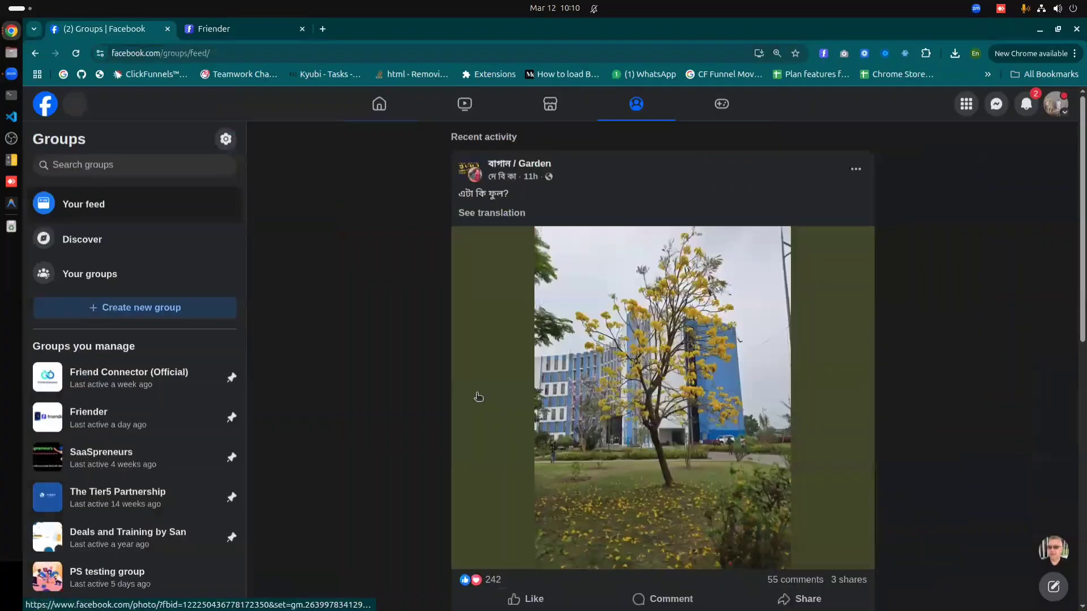
pyautogui.scroll(-5, 119, 436)
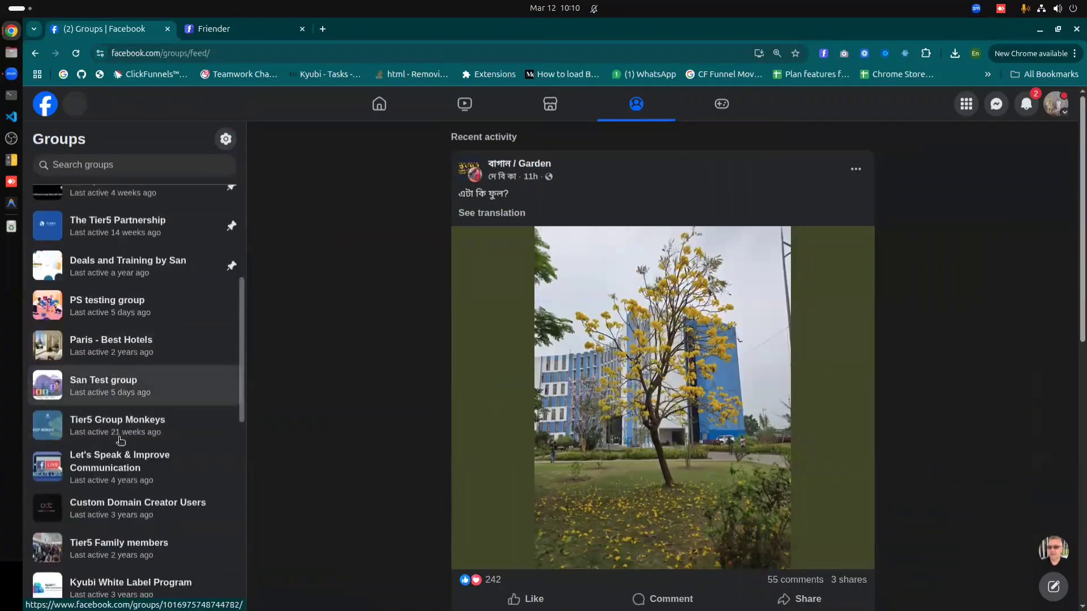
pyautogui.click(108, 384)
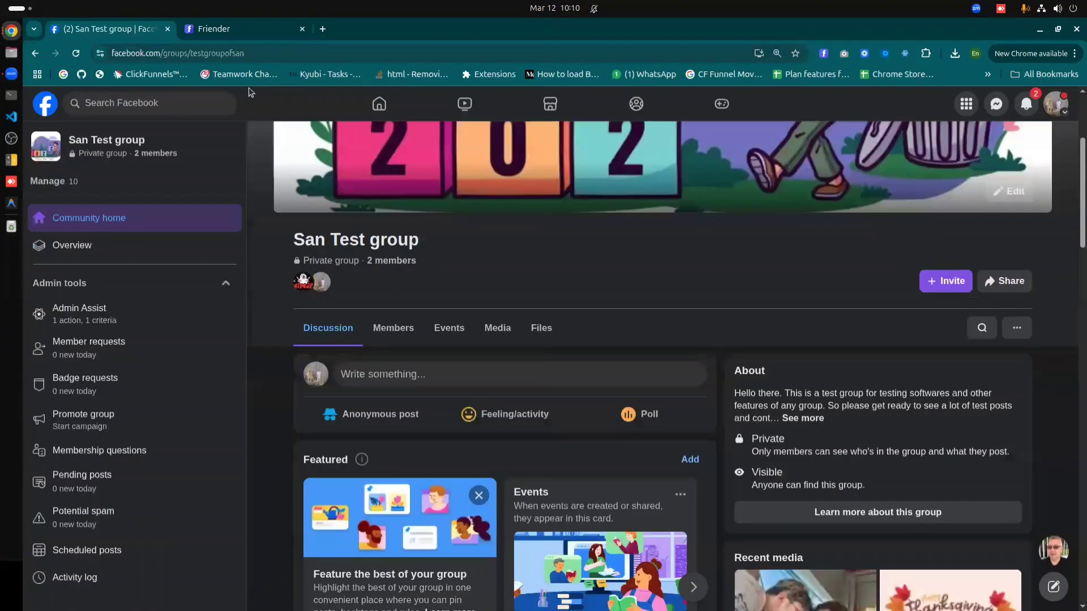
pyautogui.click(276, 53)
pyautogui.click(276, 53)
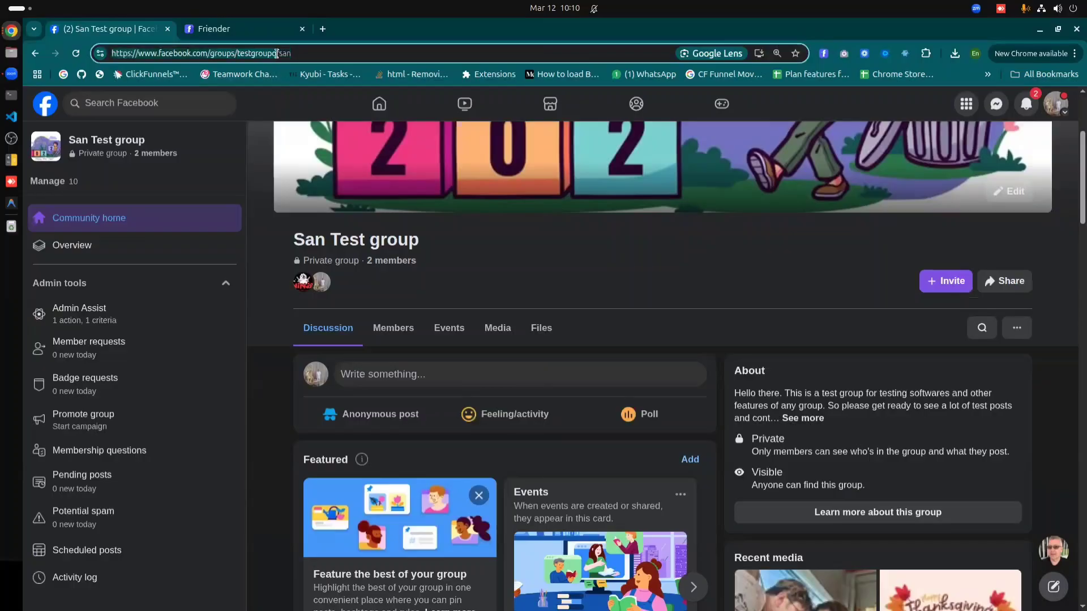
pyautogui.tripleClick(277, 53)
# Step: Return to Friender and create the link "Another testing group" with the copied group address
pyautogui.click(214, 28)
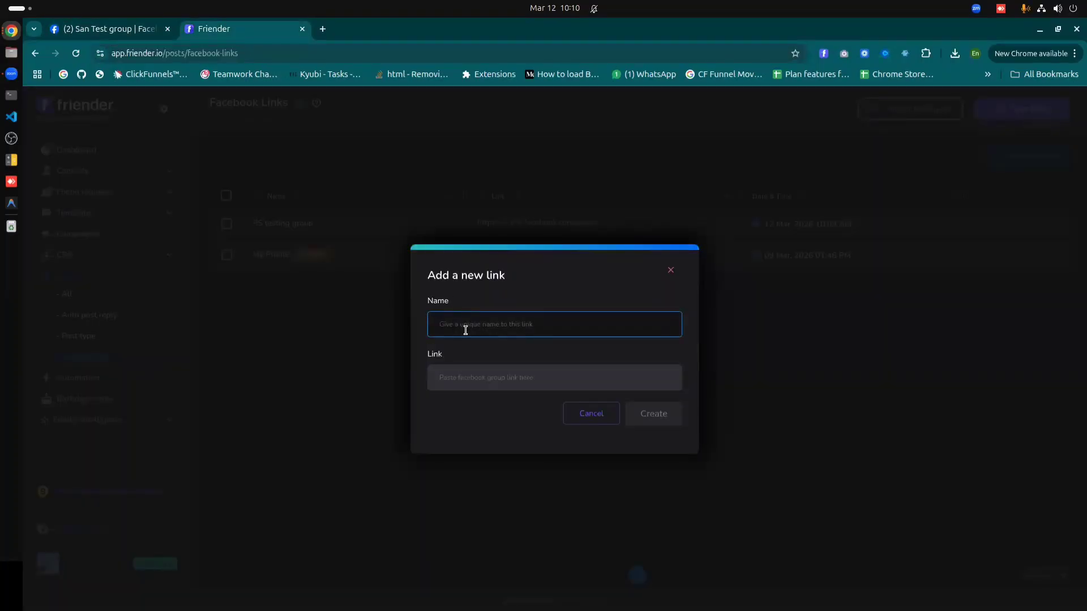
pyautogui.write('Another testing group')
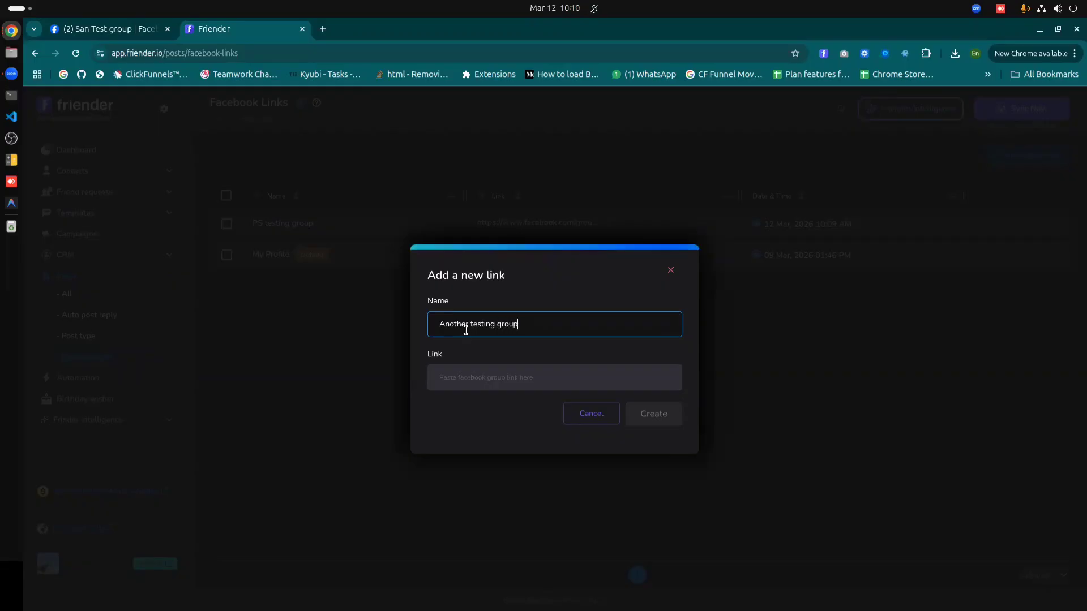
pyautogui.click(466, 383)
pyautogui.hotkey('ctrl', 'v')
pyautogui.click(656, 414)
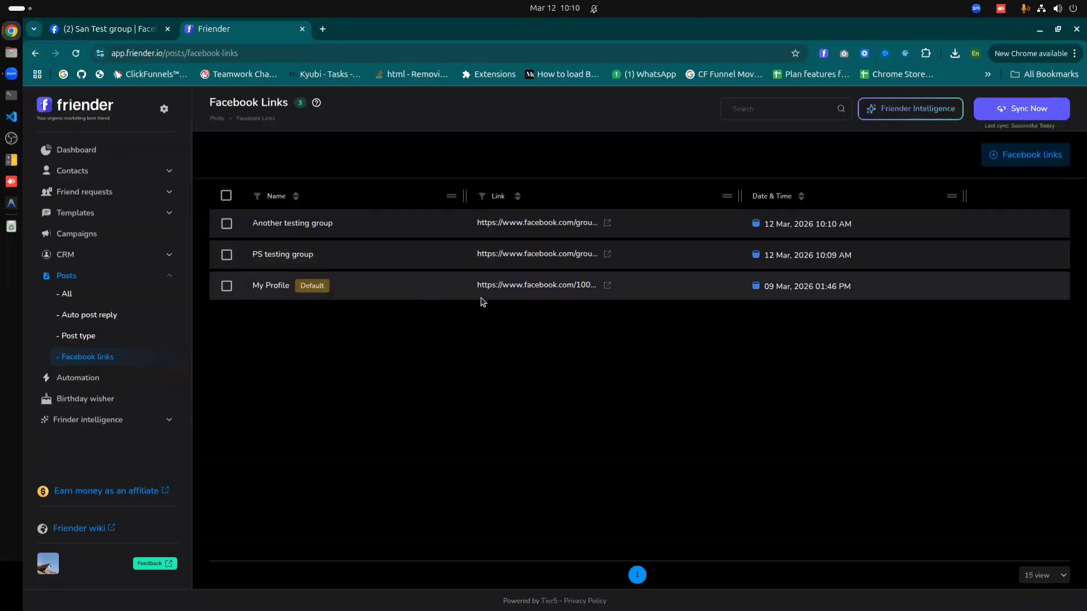
# Step: Look at the new scheduled post form, and review the live, scheduled and failed content lists
pyautogui.click(86, 294)
pyautogui.click(1013, 155)
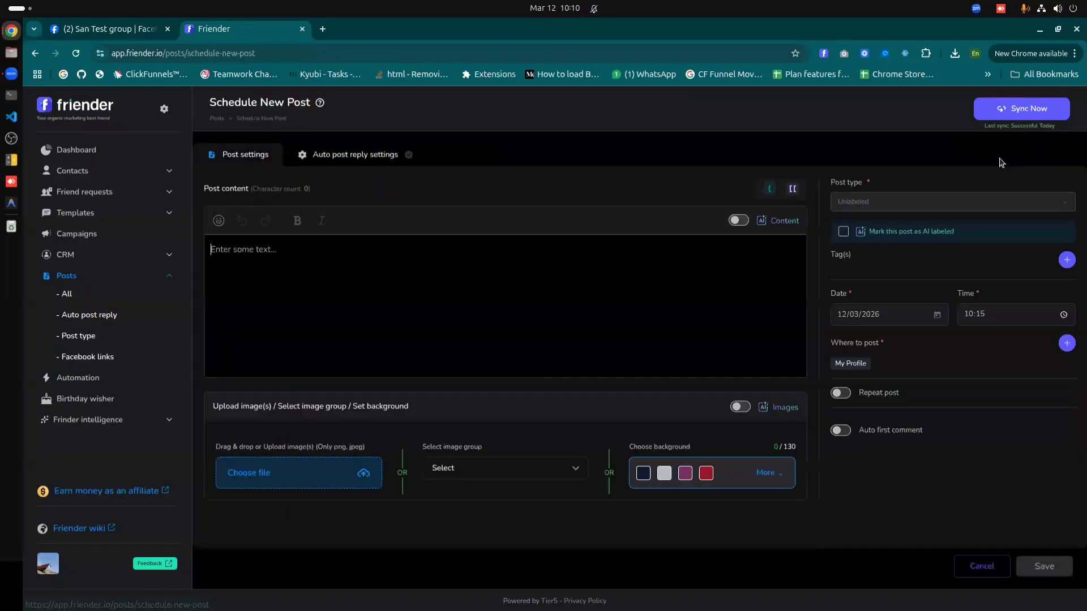
pyautogui.click(75, 294)
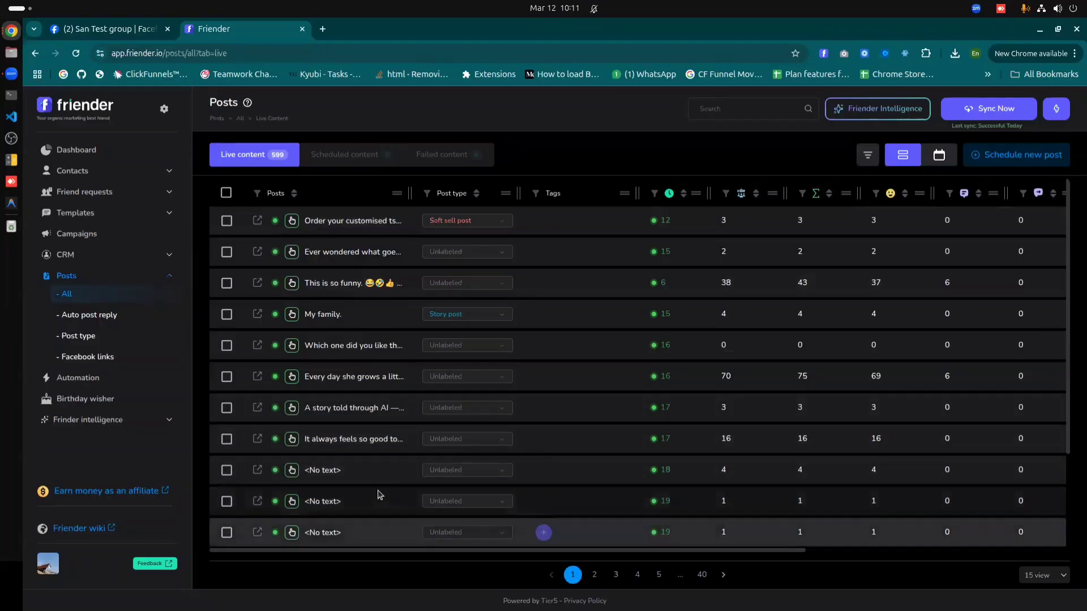
pyautogui.scroll(-2, 368, 480)
pyautogui.scroll(2, 339, 357)
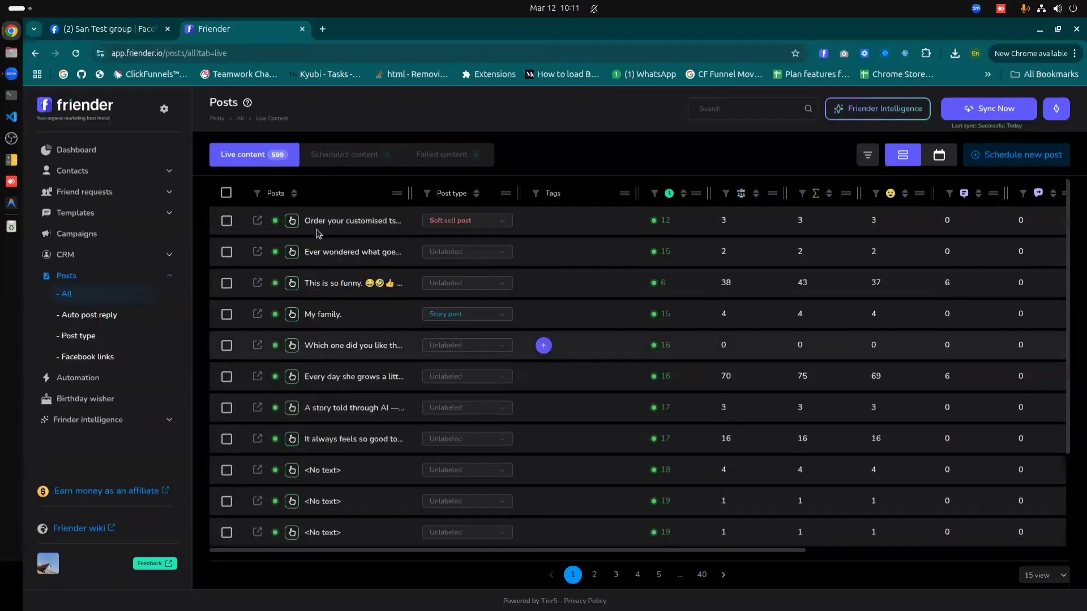
pyautogui.click(331, 156)
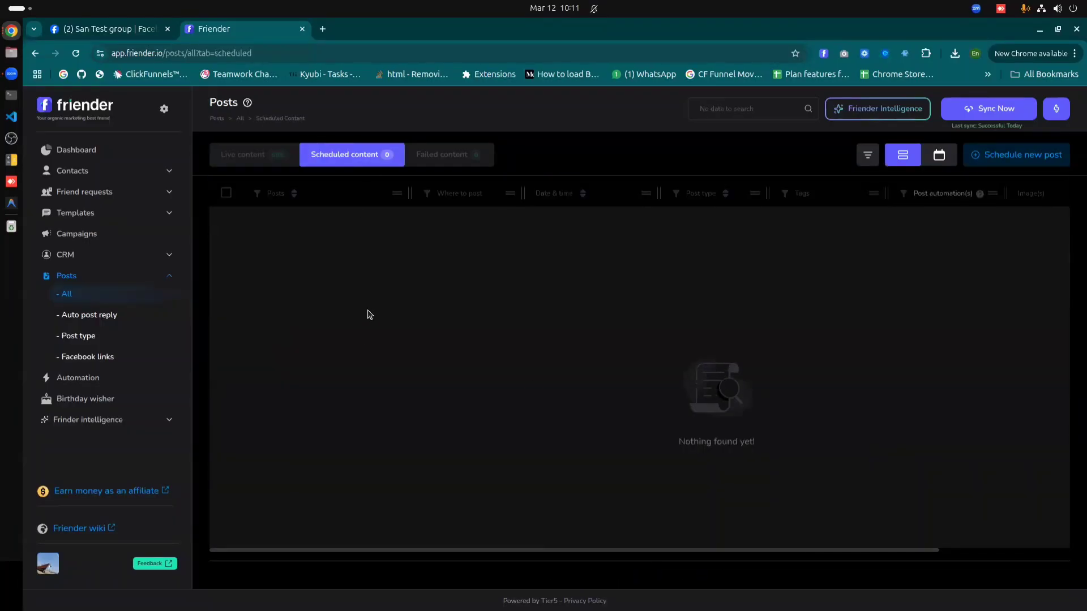
pyautogui.click(443, 168)
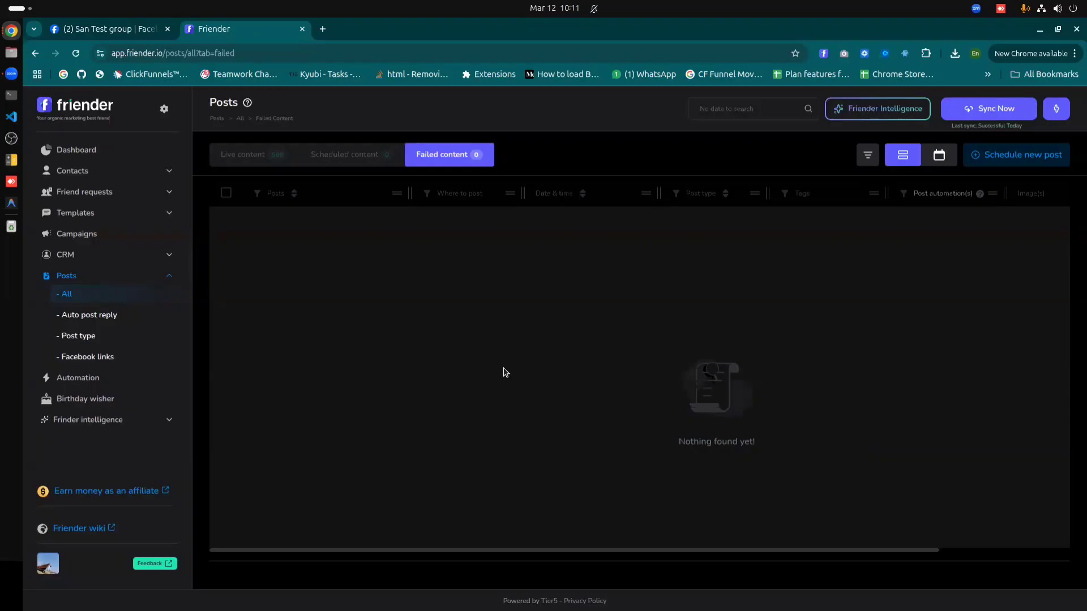
pyautogui.click(356, 155)
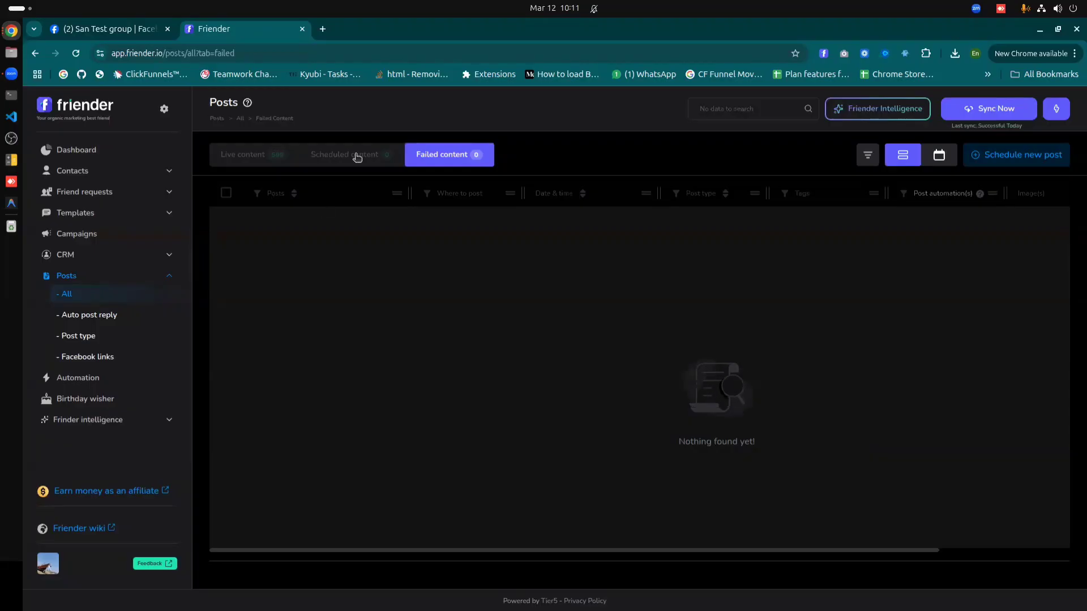
# Step: Try the AI label option on a new scheduled post and view its AI content prompt settings
pyautogui.click(1016, 155)
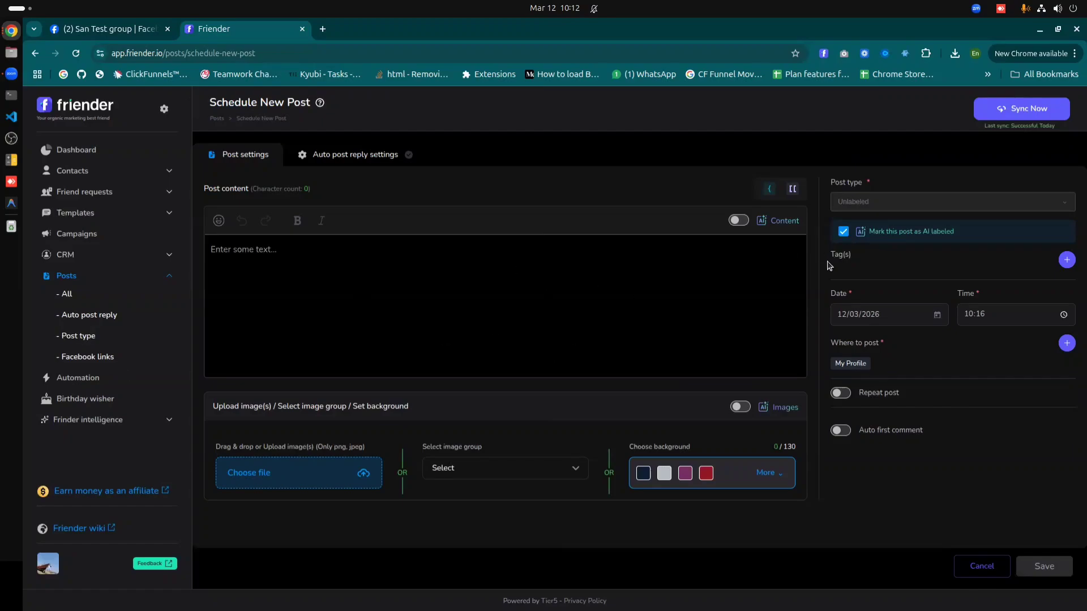
pyautogui.click(843, 232)
pyautogui.click(738, 220)
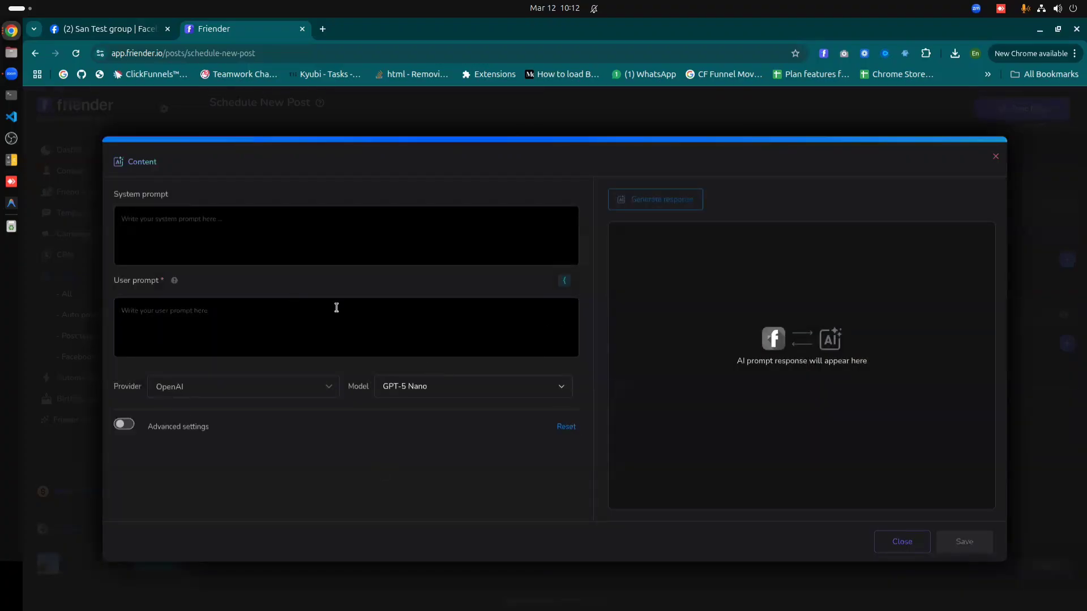
pyautogui.click(902, 541)
# Step: Turn off the OpenRouter provider in the Friender AI settings
pyautogui.click(164, 110)
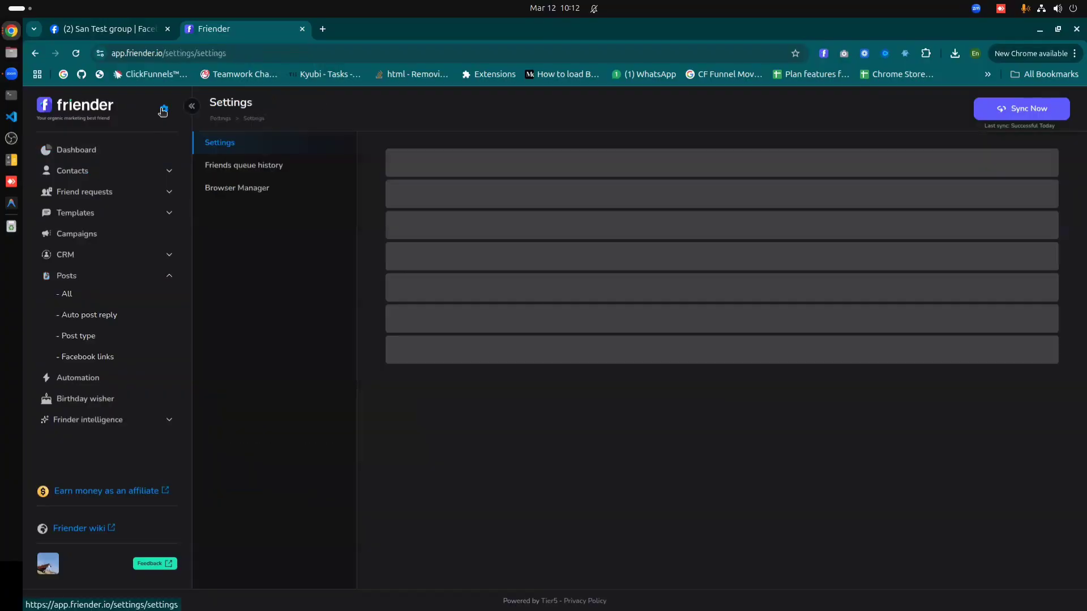
pyautogui.scroll(-2, 571, 372)
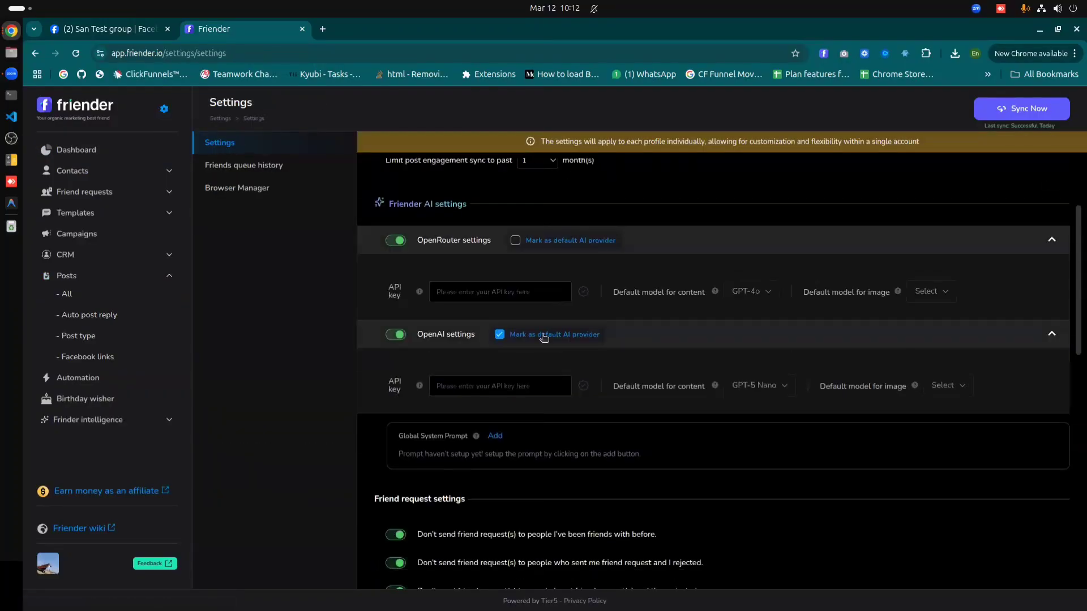
pyautogui.click(395, 240)
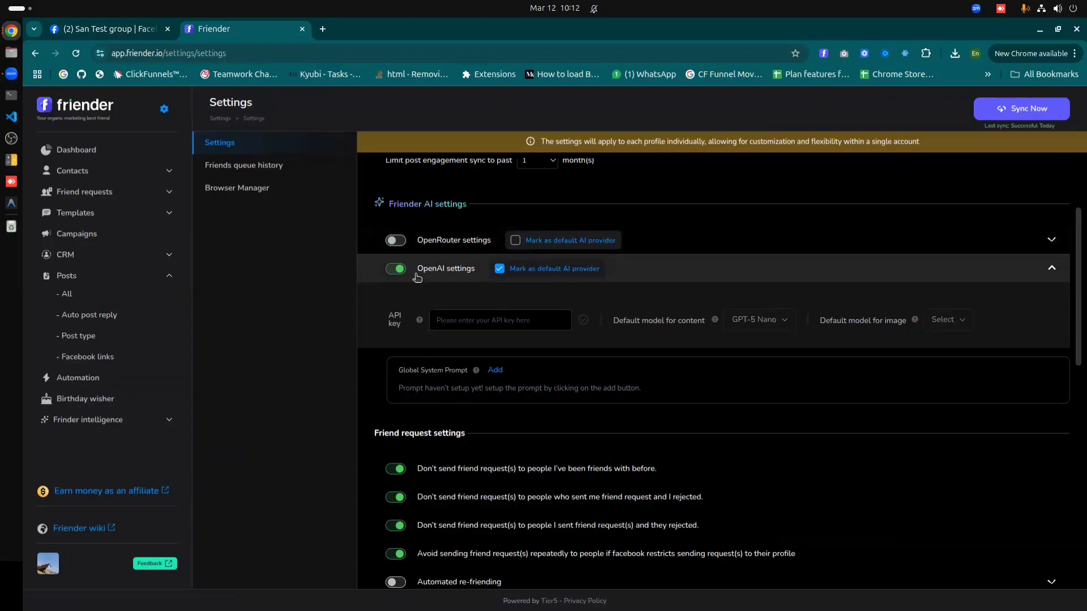
# Step: Turn on the OpenRouter provider in the Friender AI settings, then paste and submit its API key
pyautogui.click(396, 269)
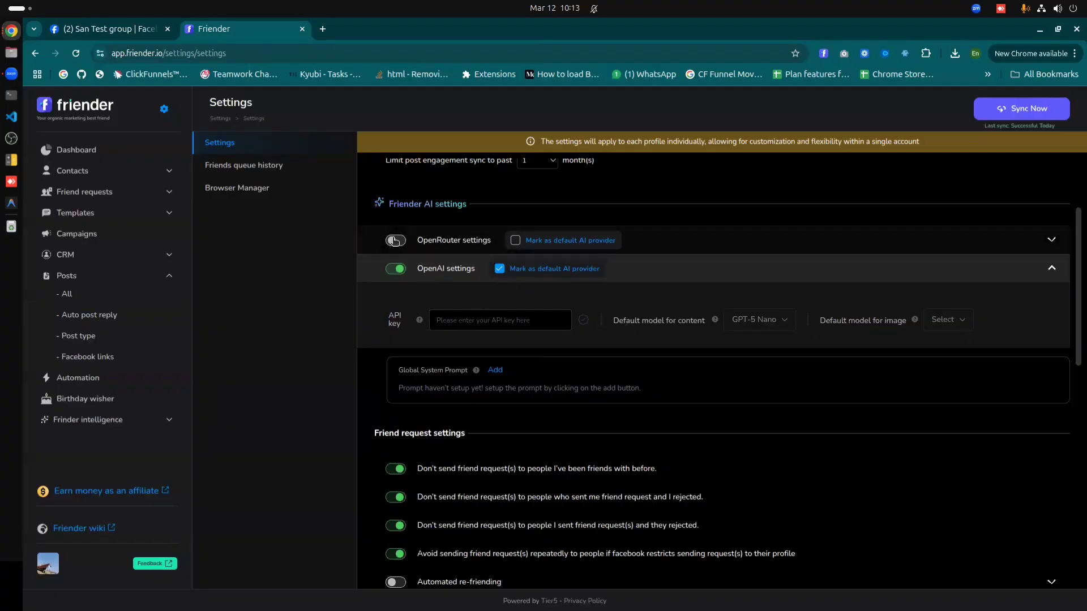
pyautogui.click(395, 241)
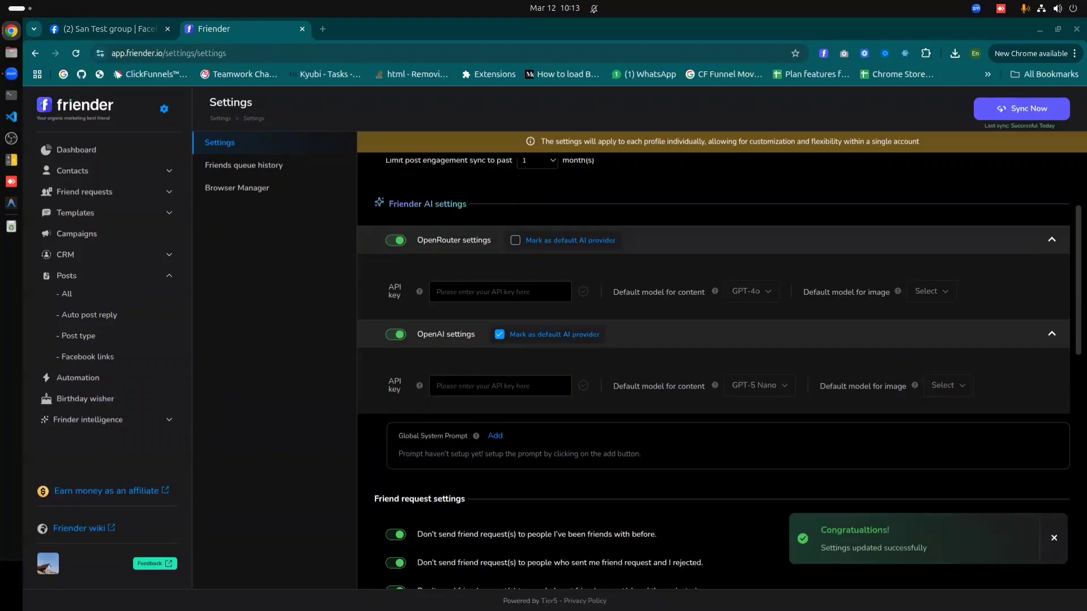
pyautogui.click(490, 293)
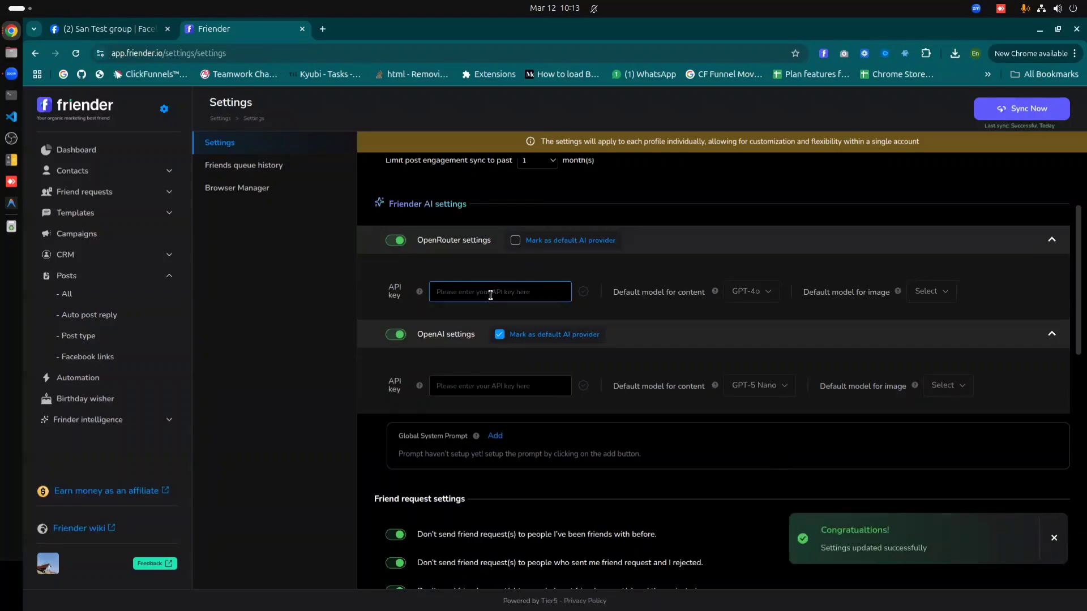
pyautogui.hotkey('ctrl', 'v')
pyautogui.click(588, 312)
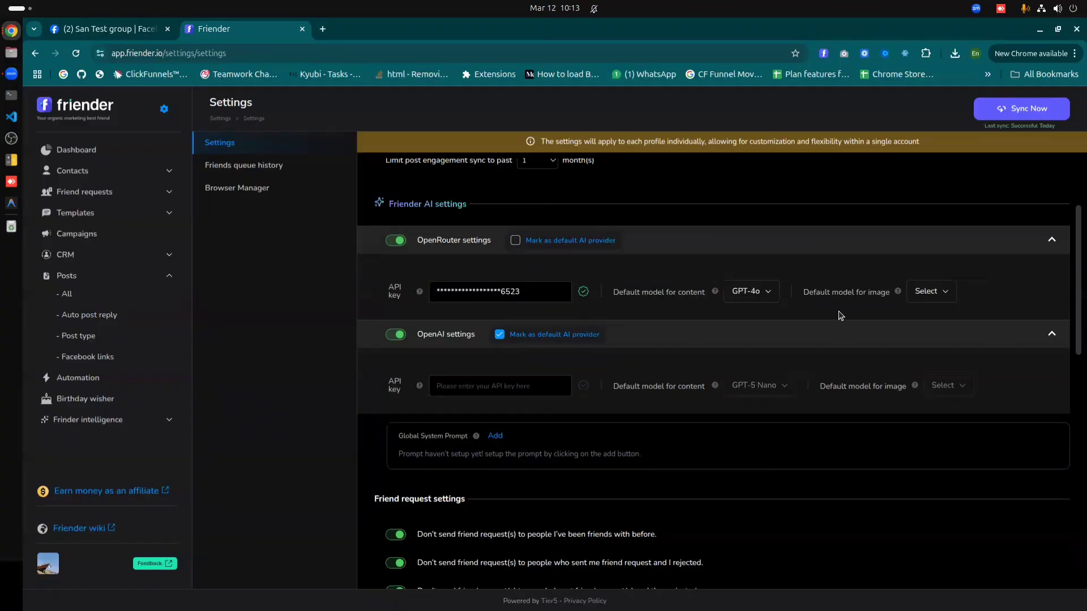
# Step: Set OpenRouter's default content model to Gemini 2.5 Flash and its default image model to GPT-5 Image
pyautogui.click(766, 293)
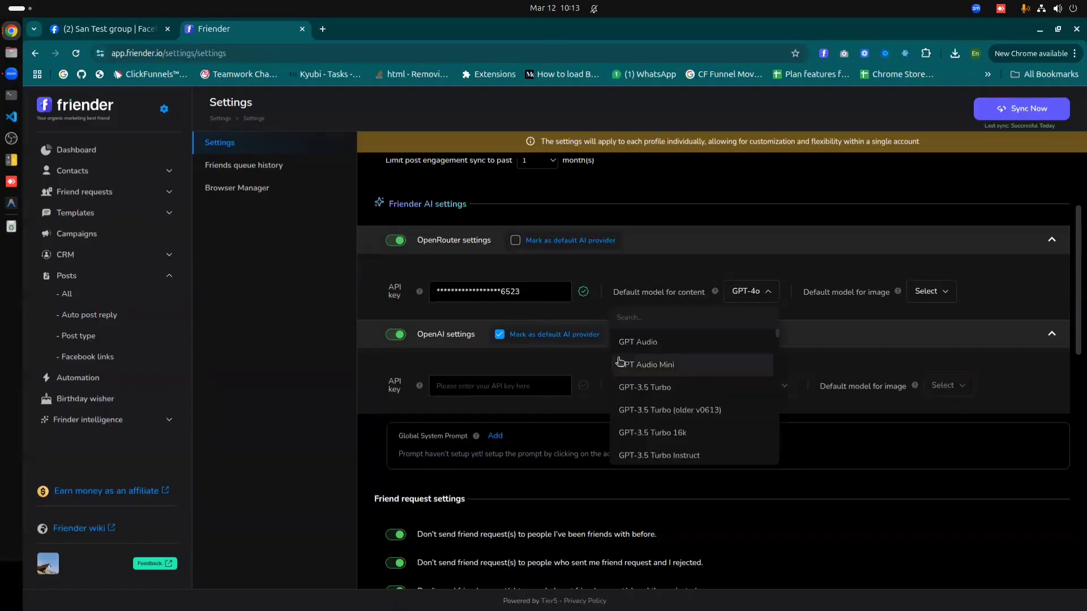
pyautogui.scroll(-5, 645, 385)
pyautogui.scroll(-8, 651, 395)
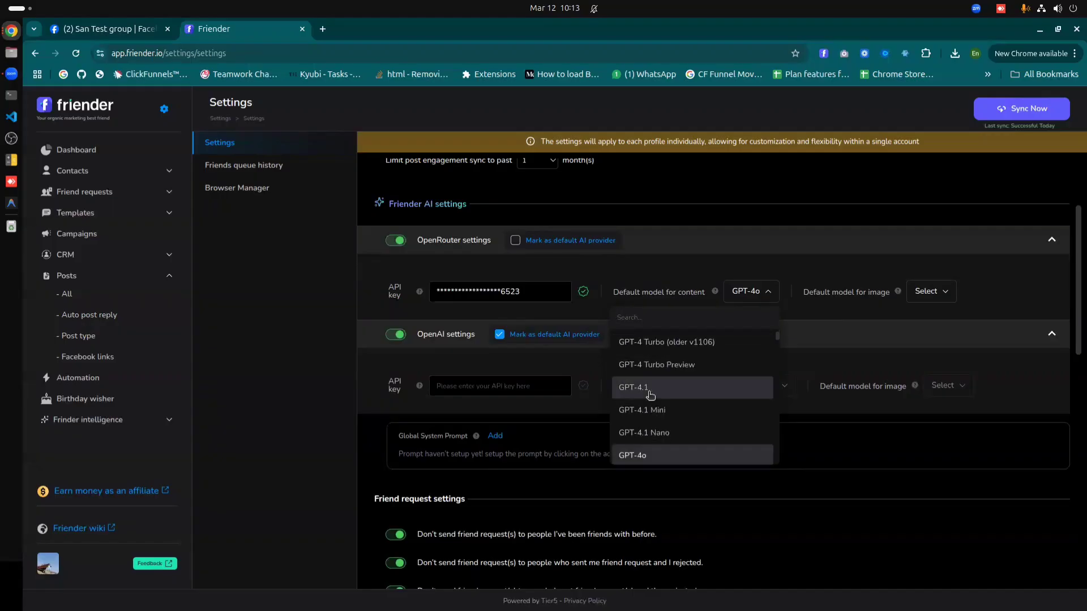
pyautogui.scroll(-3, 651, 395)
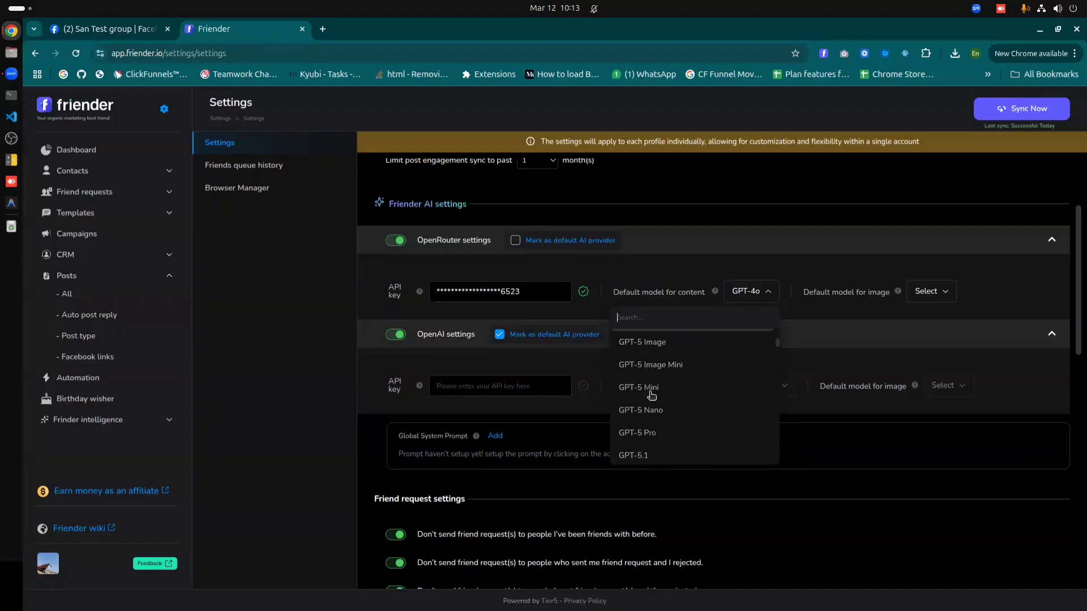
pyautogui.scroll(-3, 683, 410)
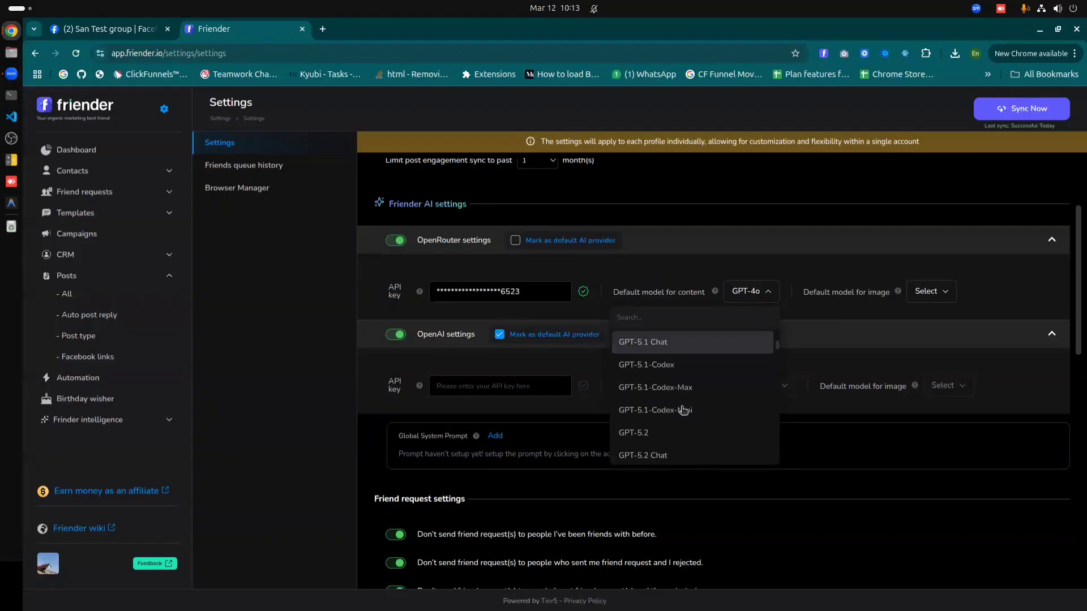
pyautogui.scroll(3, 683, 410)
pyautogui.scroll(-3, 683, 410)
pyautogui.scroll(-10, 683, 410)
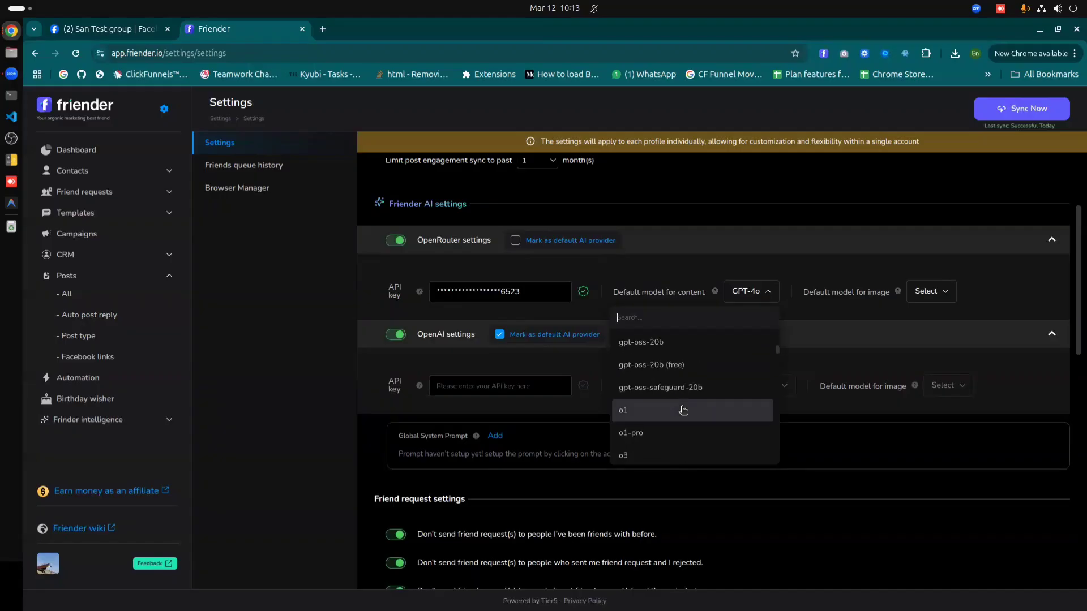
pyautogui.click(690, 423)
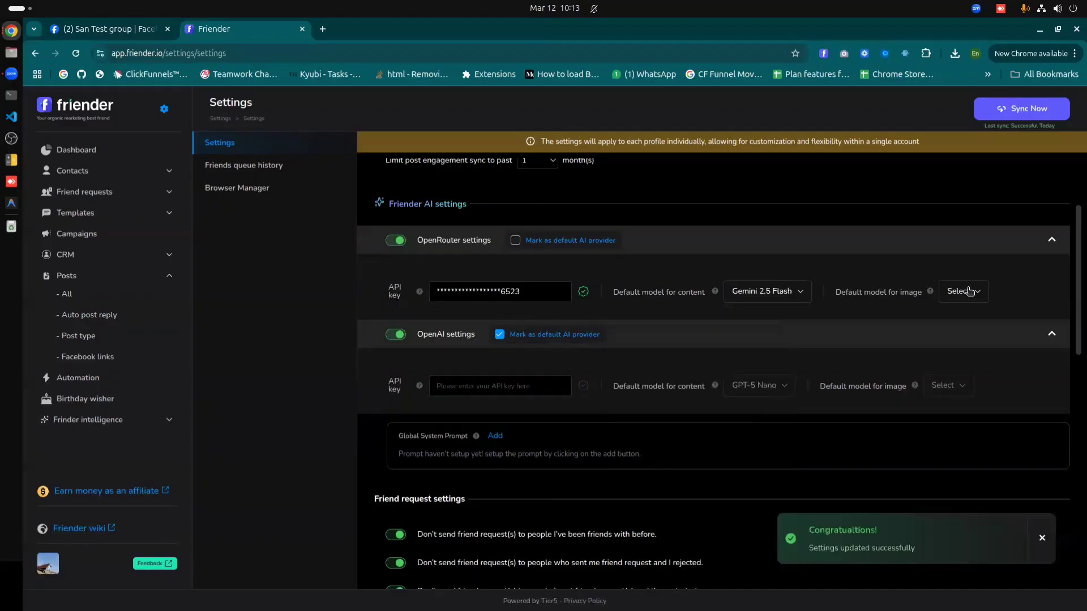
pyautogui.click(962, 291)
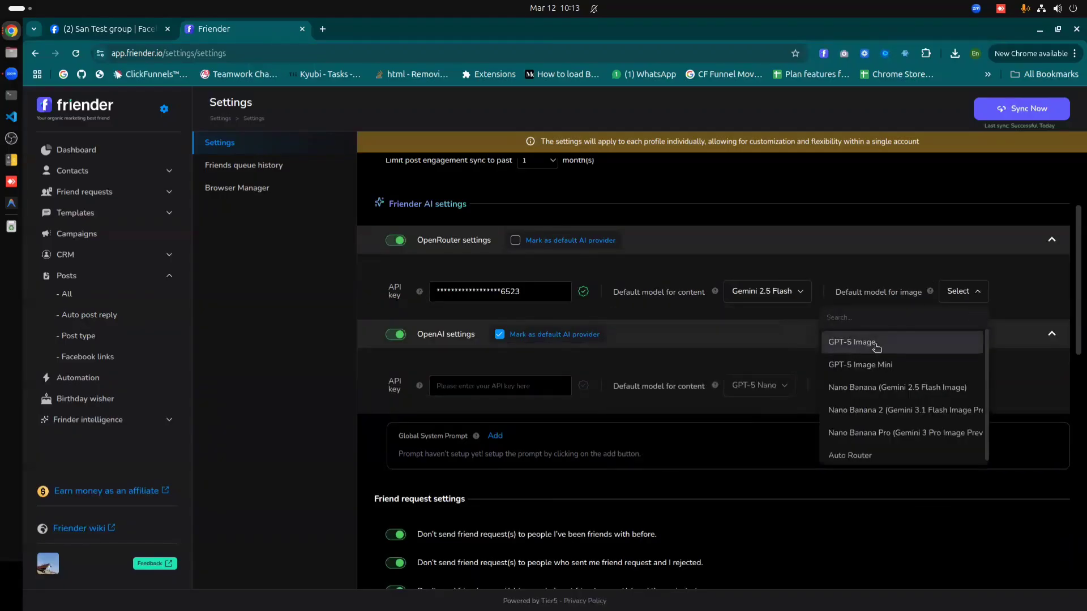
pyautogui.click(868, 346)
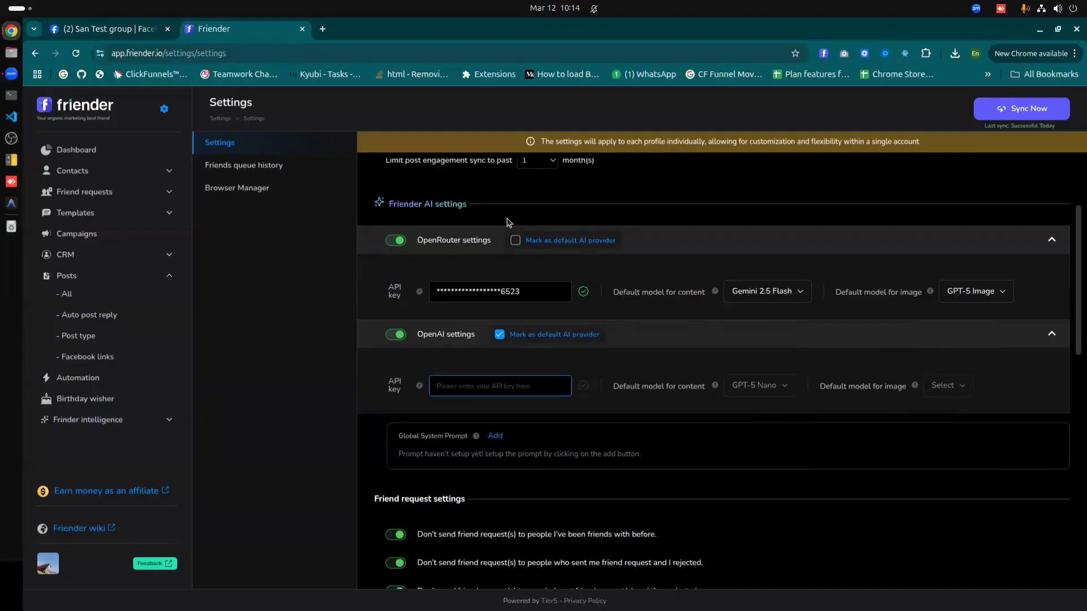
# Step: Mark OpenRouter as the default AI provider and turn off the OpenAI provider
pyautogui.click(515, 240)
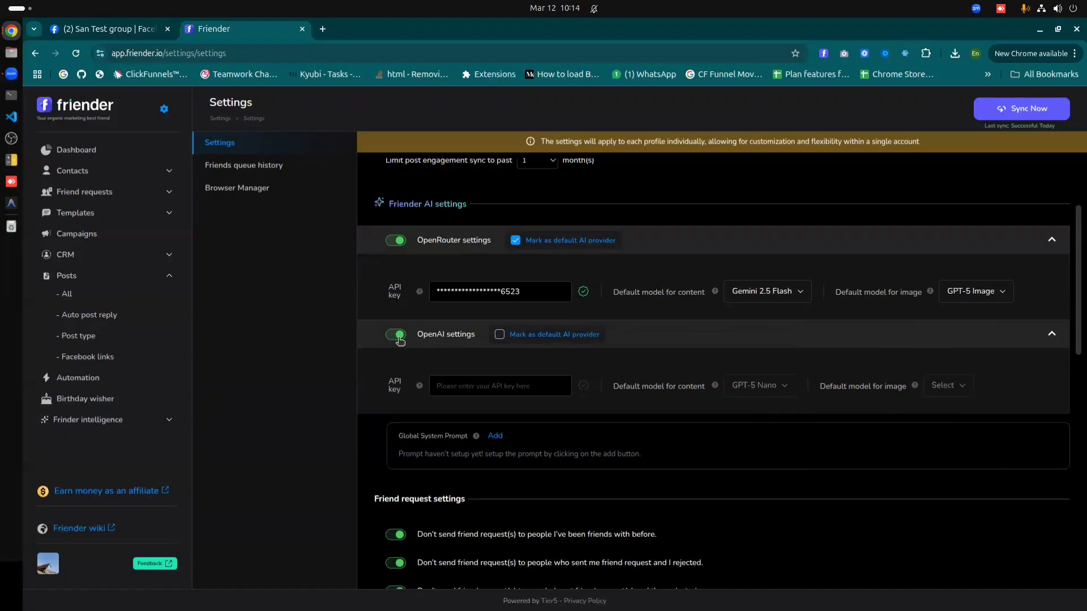
pyautogui.click(396, 335)
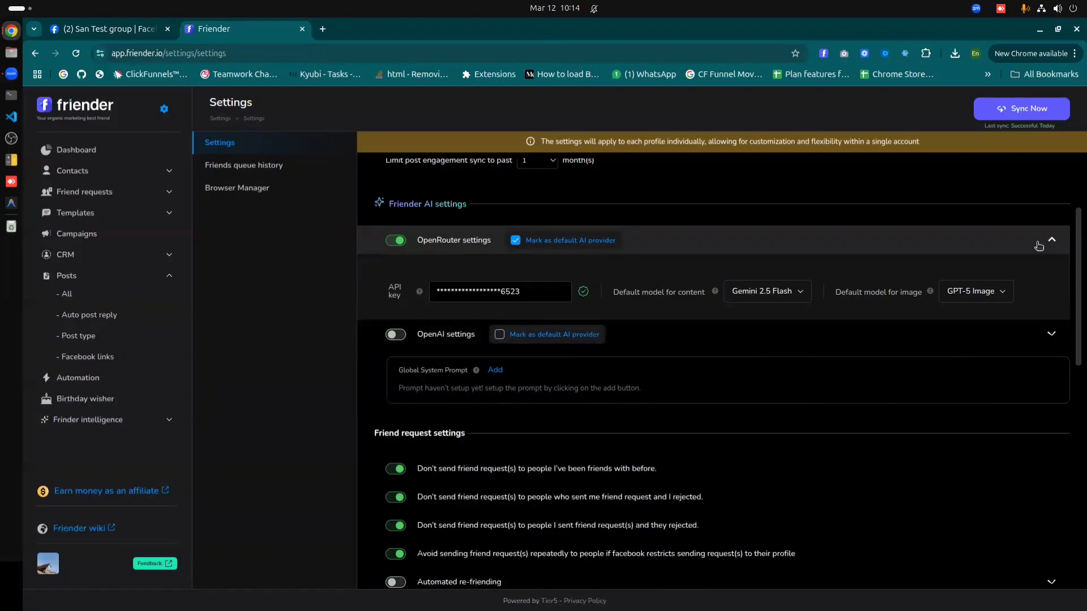
# Step: Look at the Global System Prompt editor and at the AI content prompt settings of a new scheduled post
pyautogui.click(496, 371)
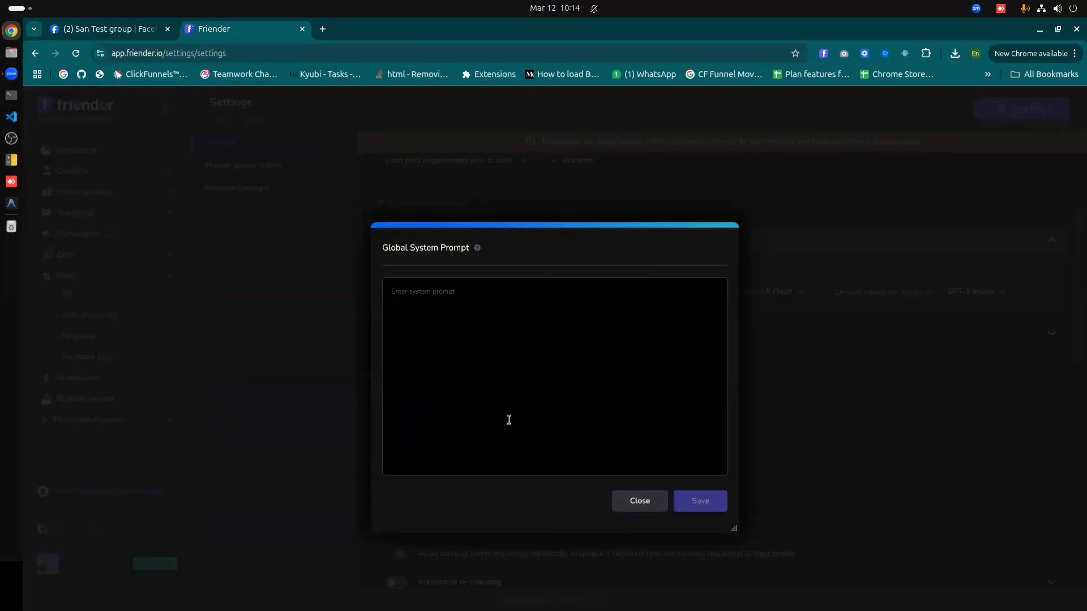
pyautogui.click(623, 500)
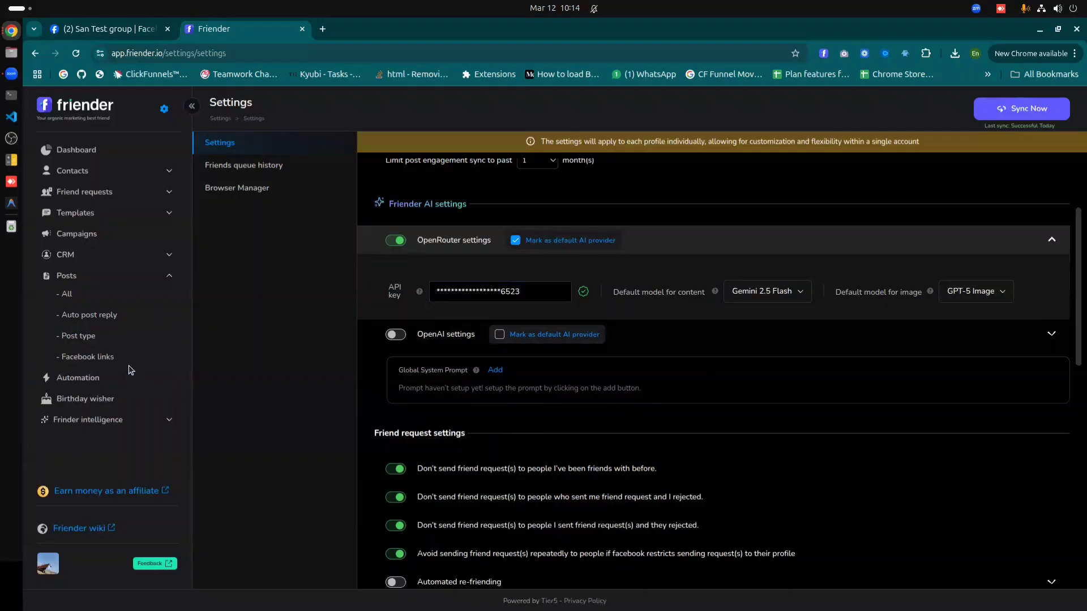
pyautogui.click(67, 294)
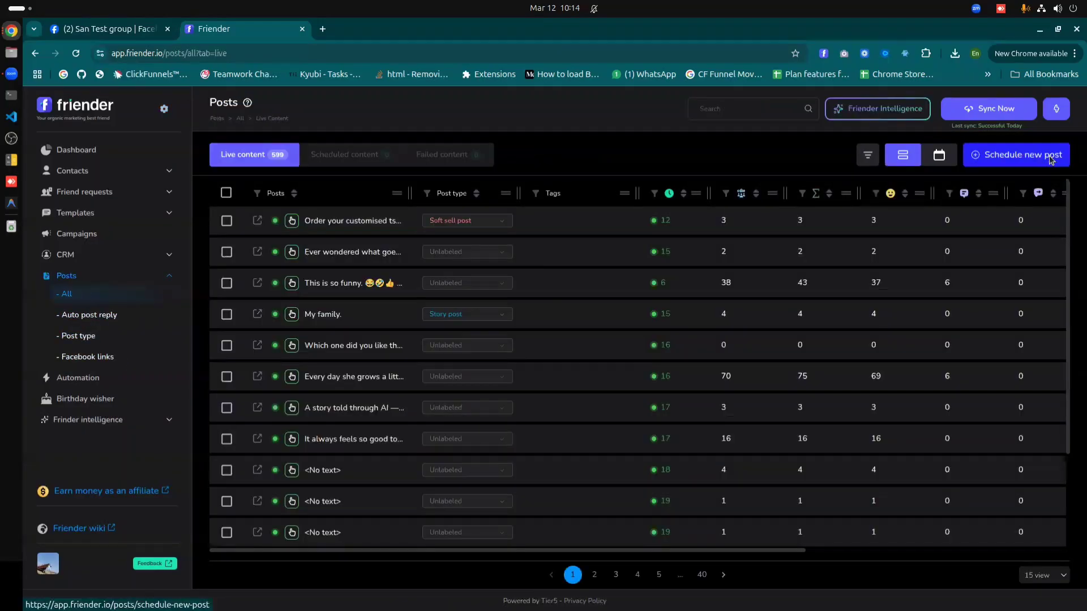
pyautogui.click(1022, 156)
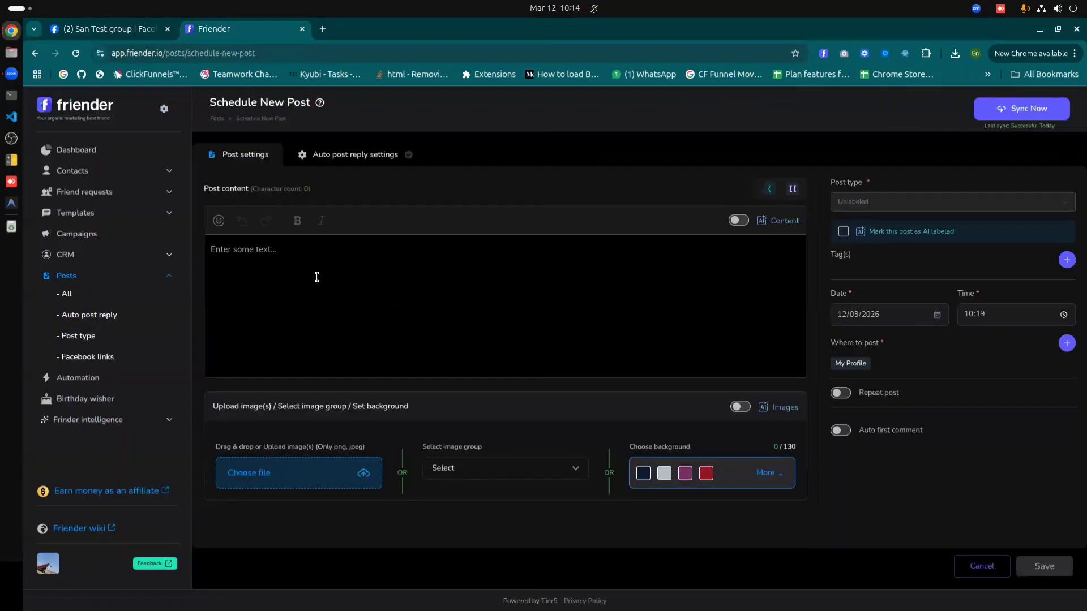
pyautogui.click(739, 219)
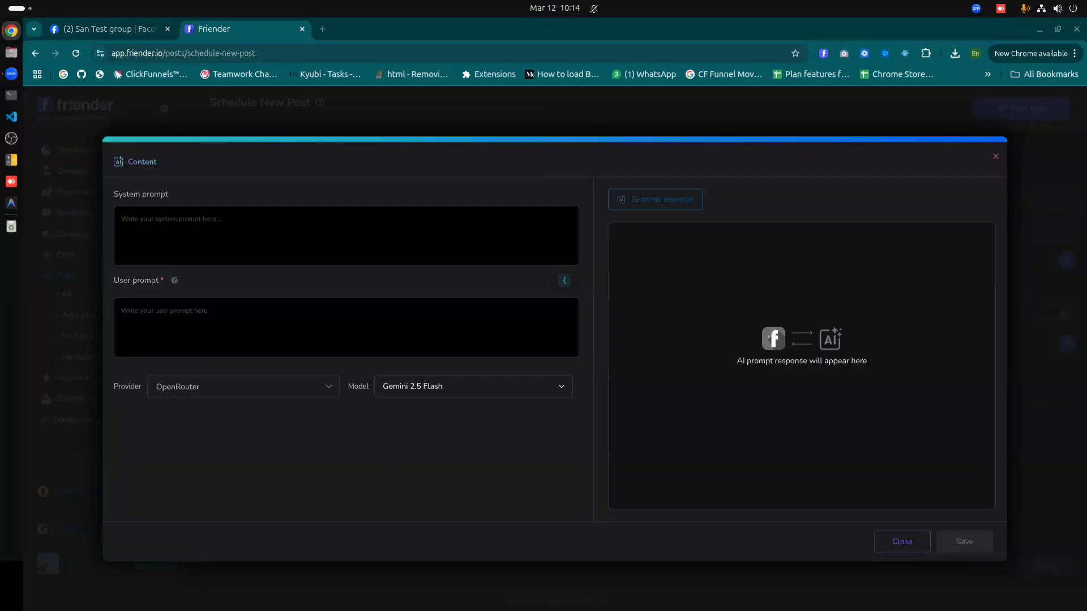
pyautogui.click(203, 328)
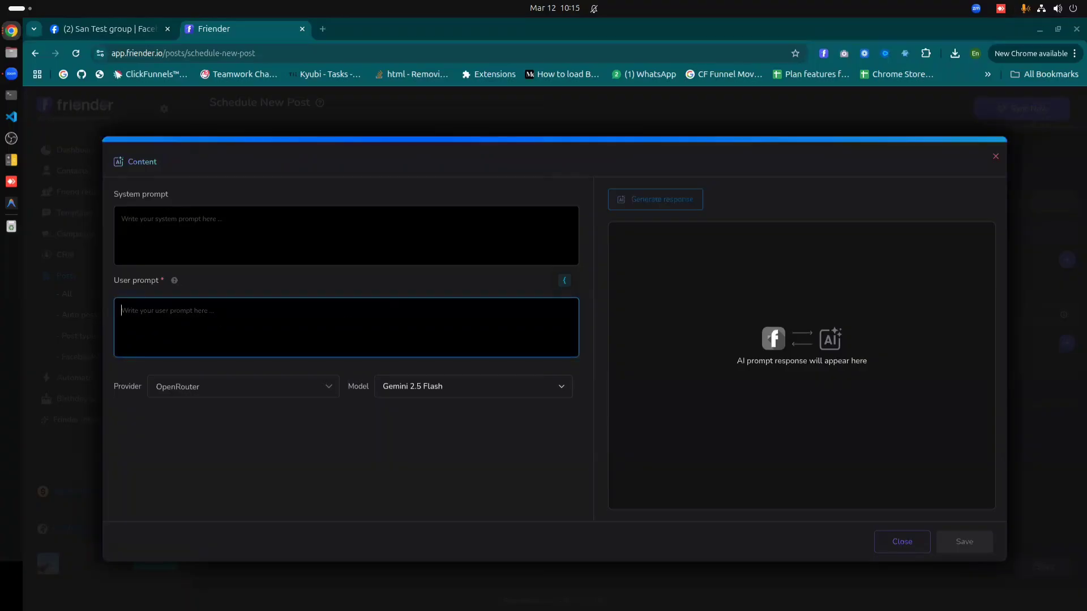
pyautogui.hotkey('alt', 'Tab')
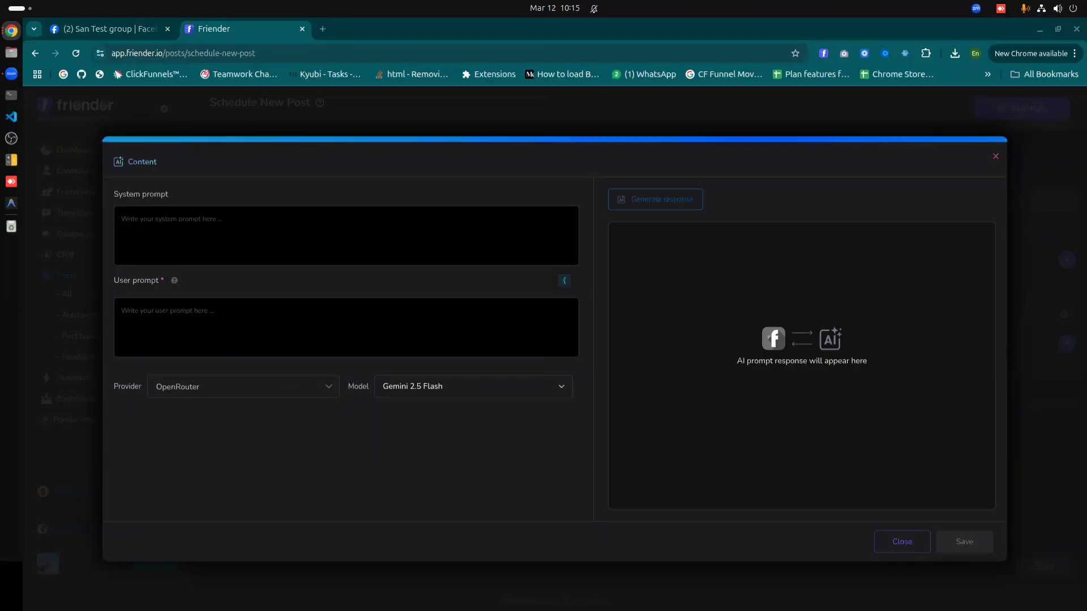
pyautogui.click(894, 539)
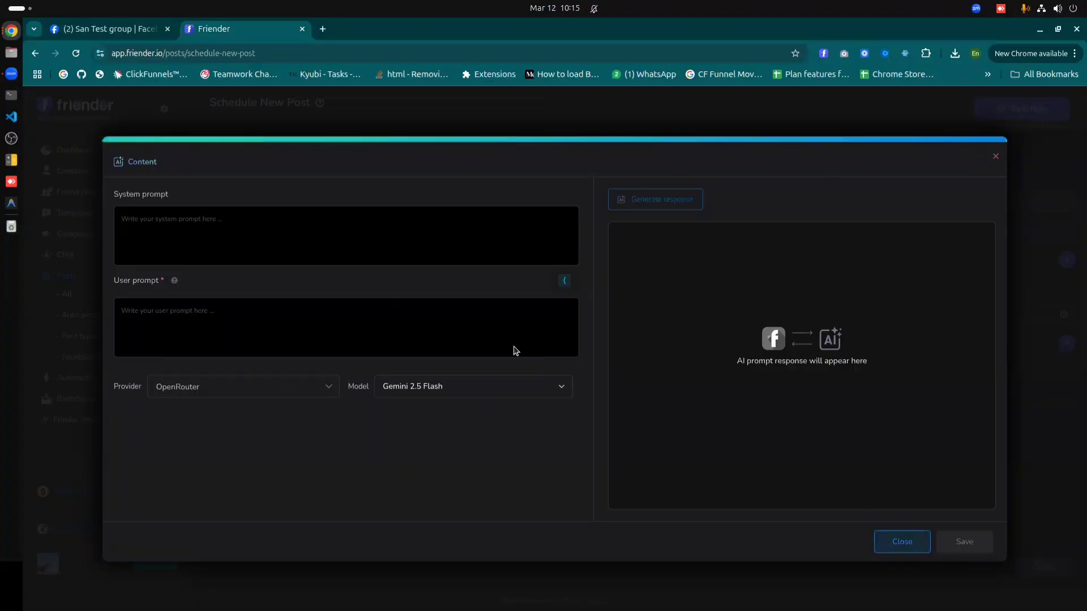
# Step: Return to the AI settings, turn off OpenAI, and save a global system prompt describing a Tier5 general manager's role, experience and favourite topics
pyautogui.click(164, 108)
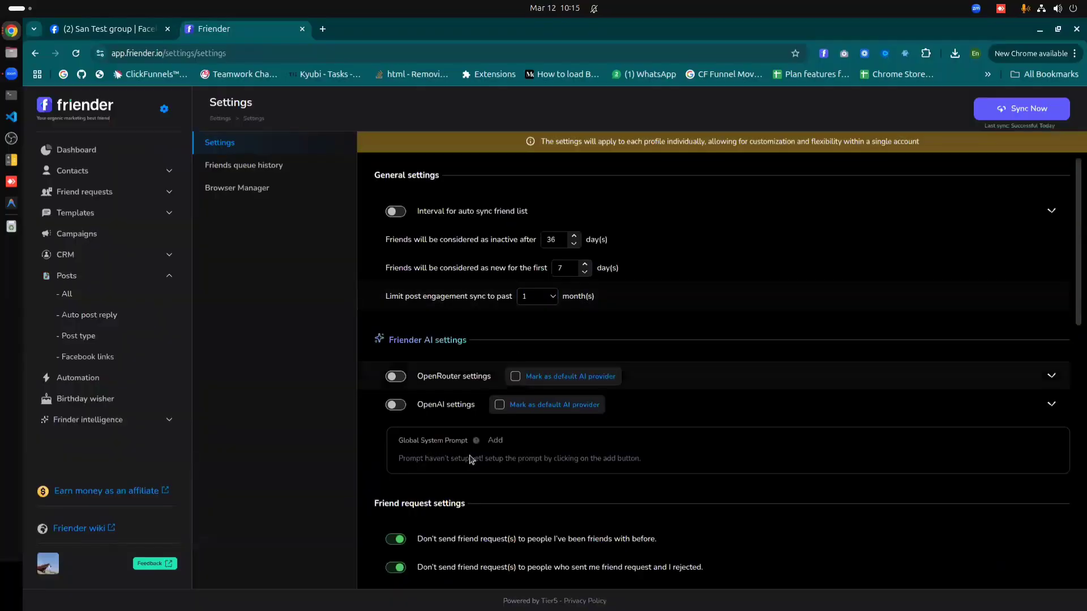
pyautogui.scroll(-3, 531, 317)
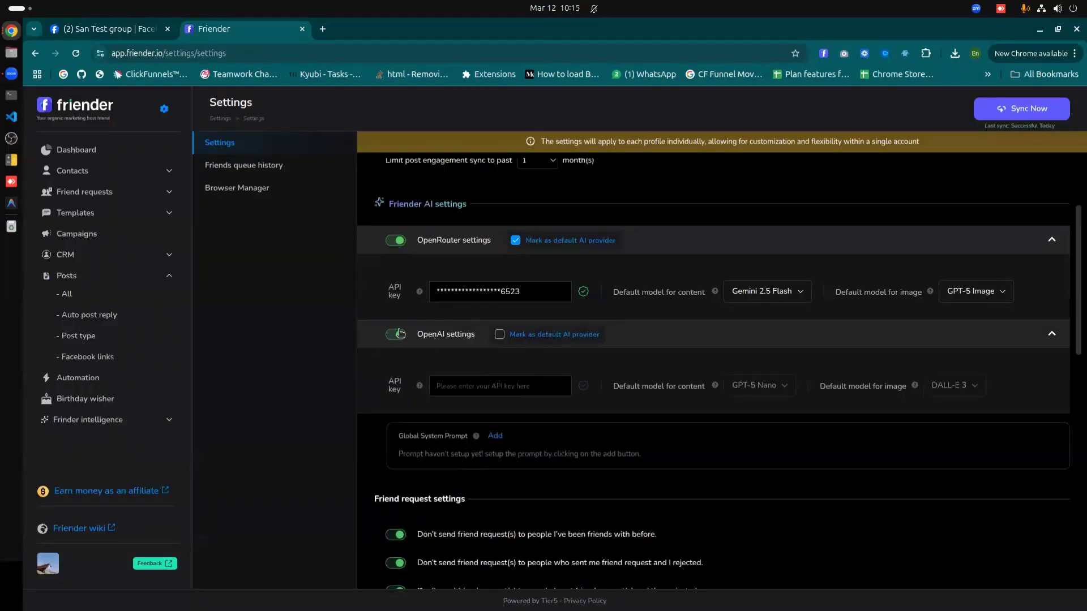
pyautogui.click(398, 334)
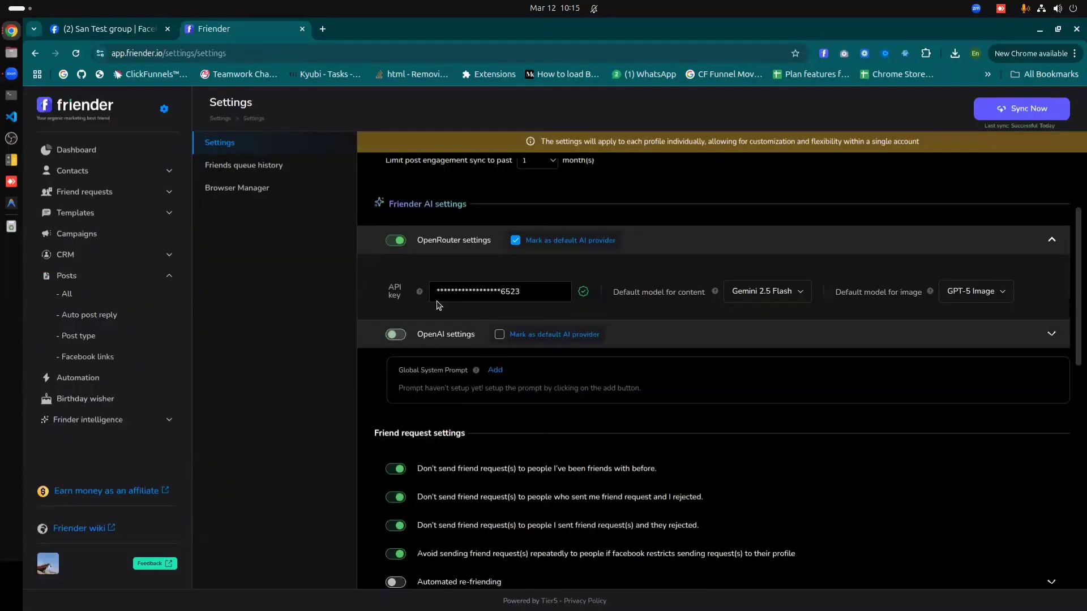
pyautogui.click(495, 371)
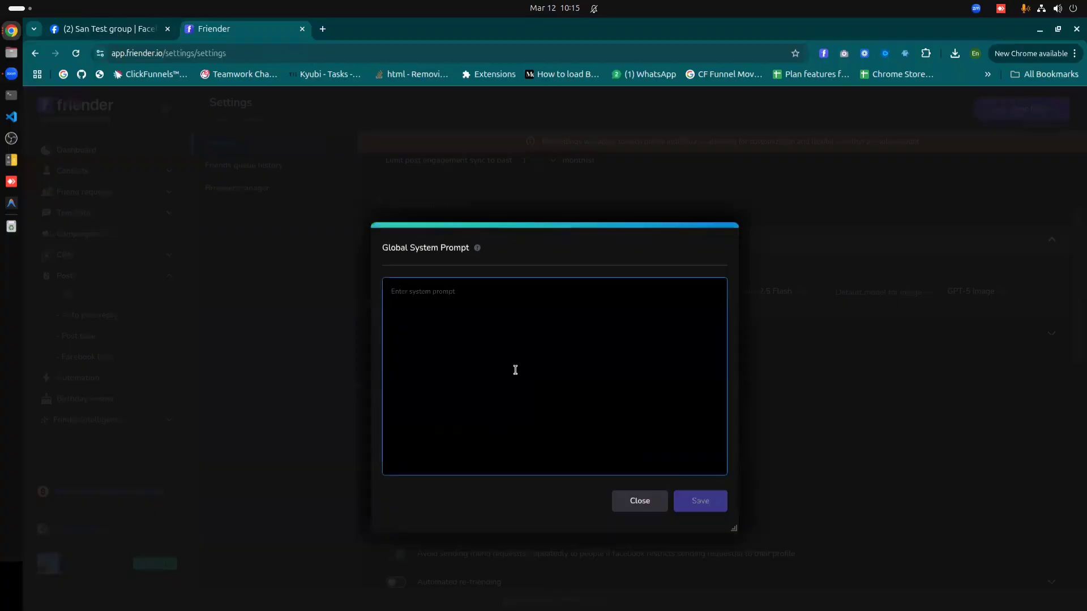
pyautogui.write("Hey it's me San, I'm from India and I'm the general manager at Tier5. I do help my organization by doing multiple tasks such as adminstration, multi department management, software development etc. I'm  a leader of the organization and working here for more than 8 years. I do like to talk about new ideas, product management, leadership, automation, social organic marketing, sales,  technology, cricket games etc.")
pyautogui.press('BackSpace')
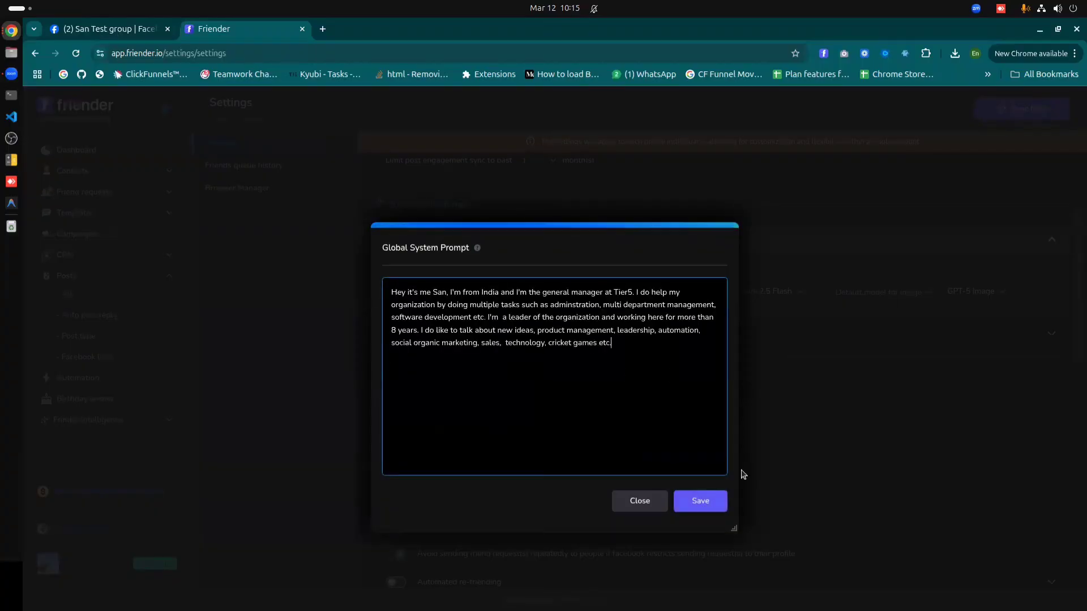
pyautogui.click(700, 501)
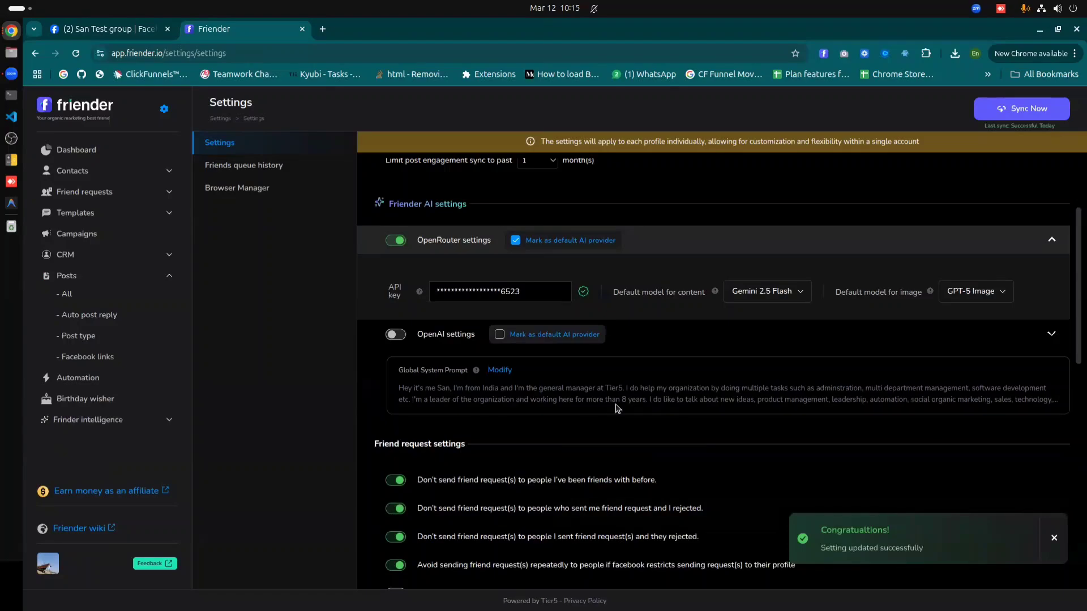
# Step: In a new scheduled post's AI content settings, enter the user prompt "Write a facebook post content on sun. return only the content and nothing else."
pyautogui.click(78, 295)
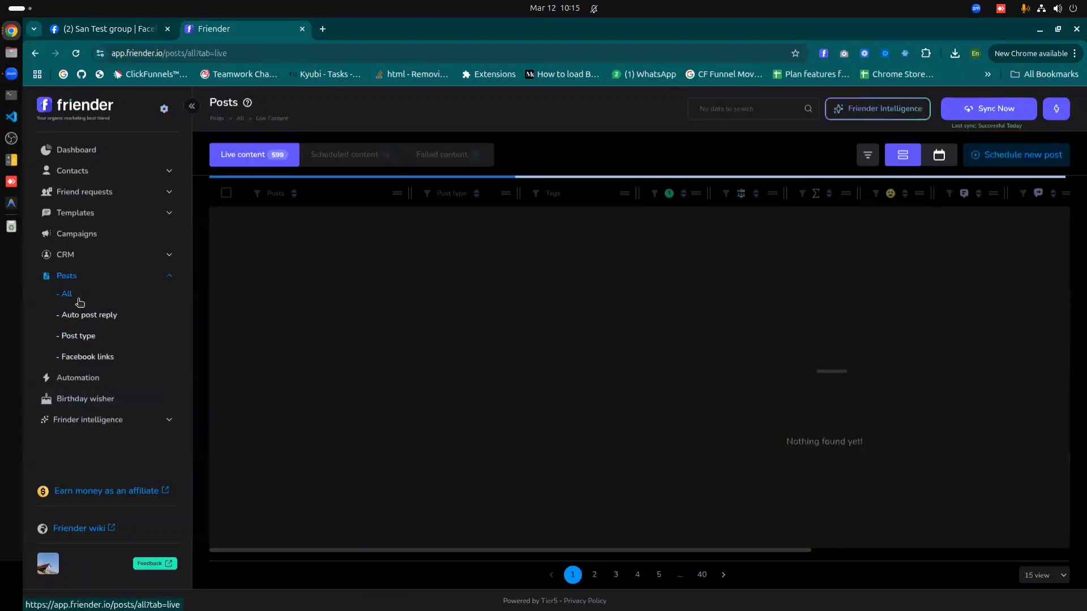
pyautogui.click(1003, 156)
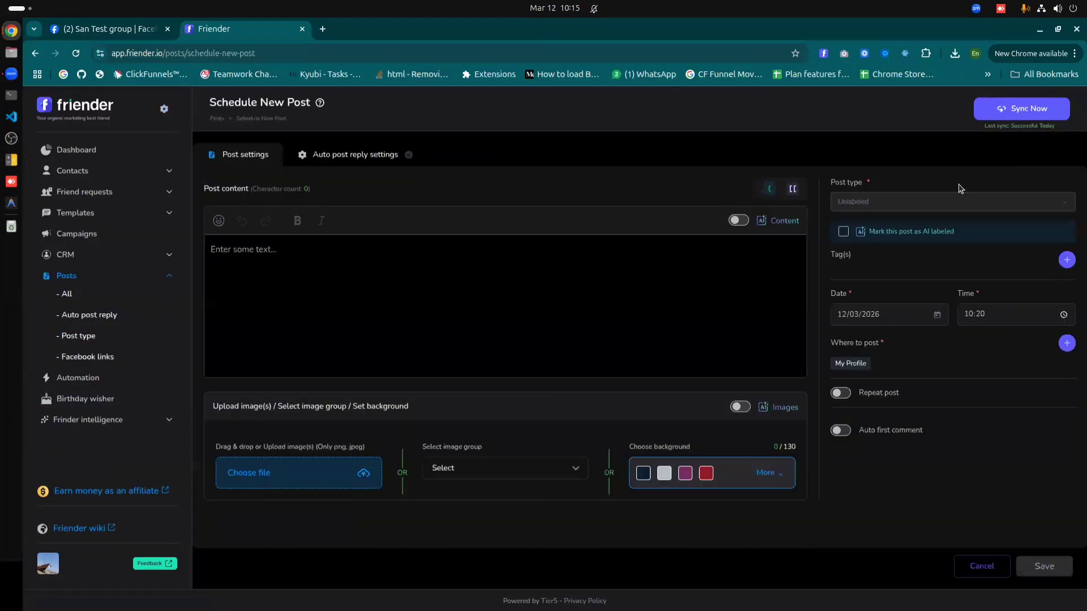
pyautogui.click(804, 238)
pyautogui.click(736, 222)
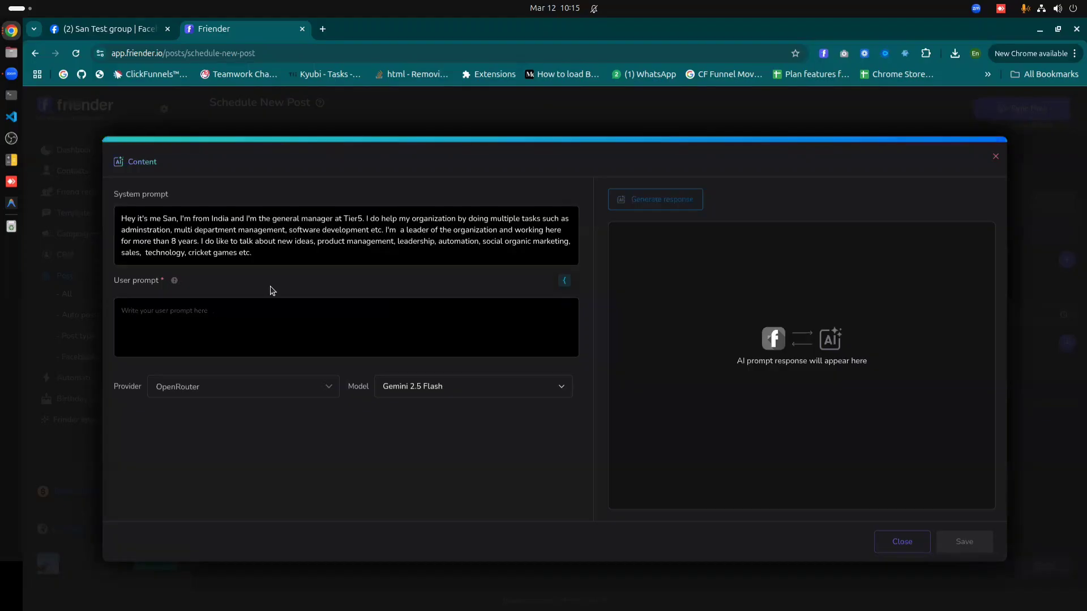
pyautogui.click(242, 326)
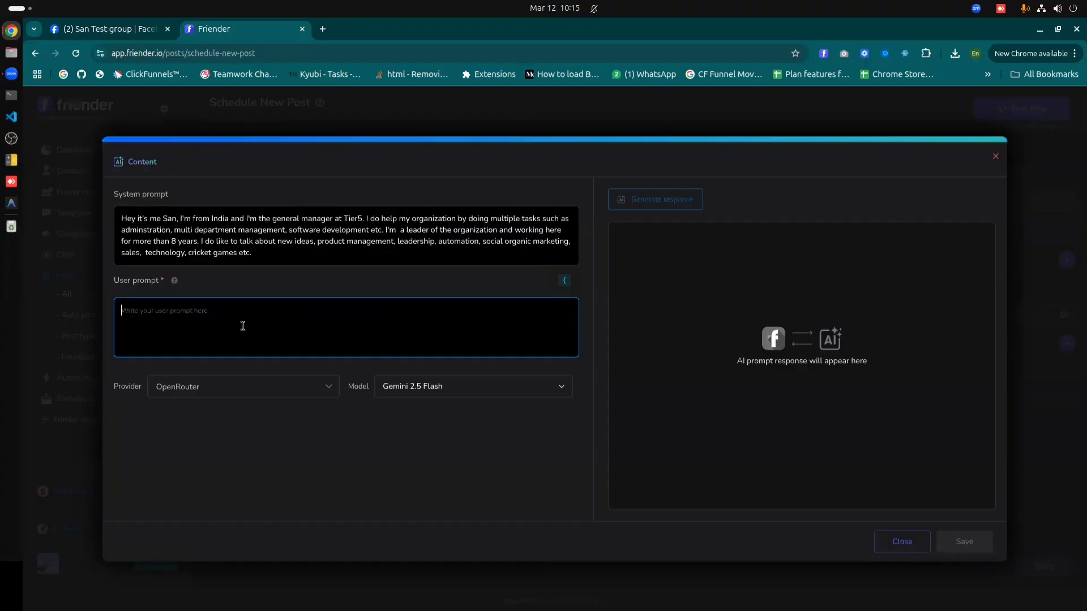
pyautogui.write('Write a facebook post content on sun. return only the content and nothing else.')
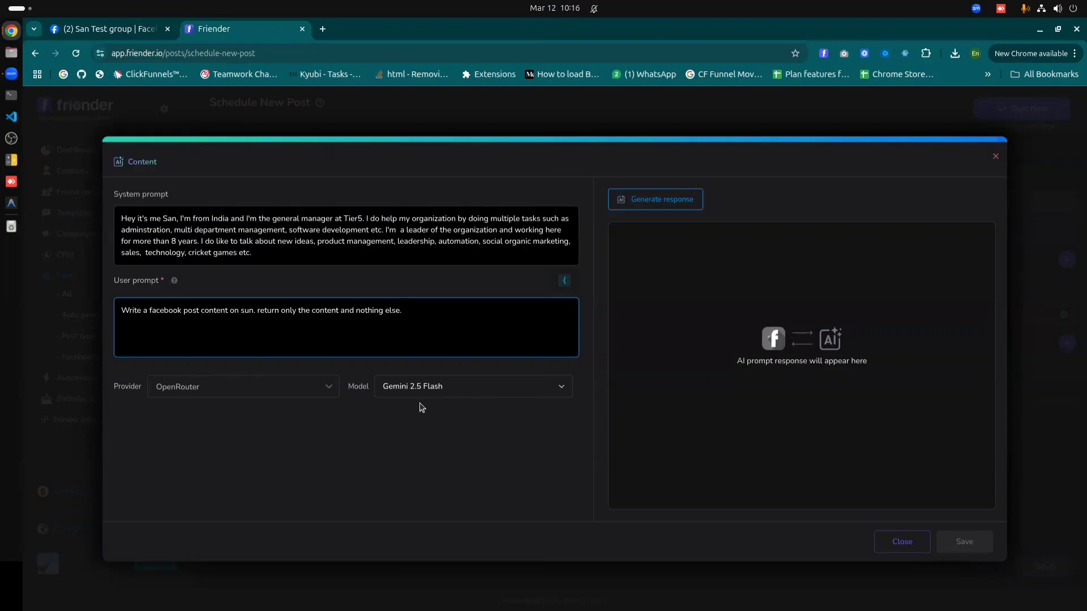
pyautogui.click(488, 386)
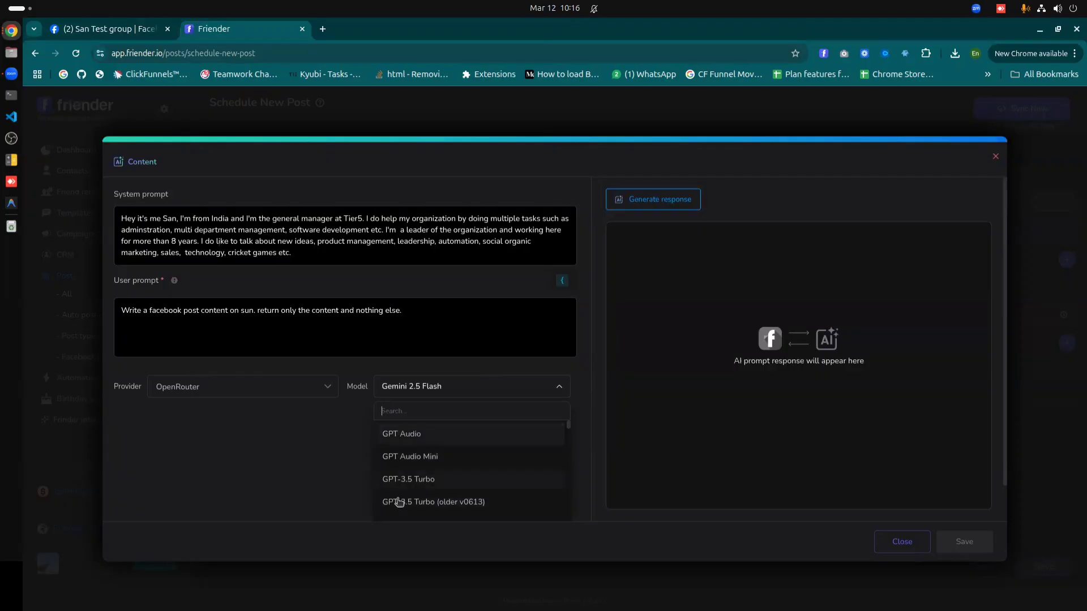
pyautogui.click(264, 479)
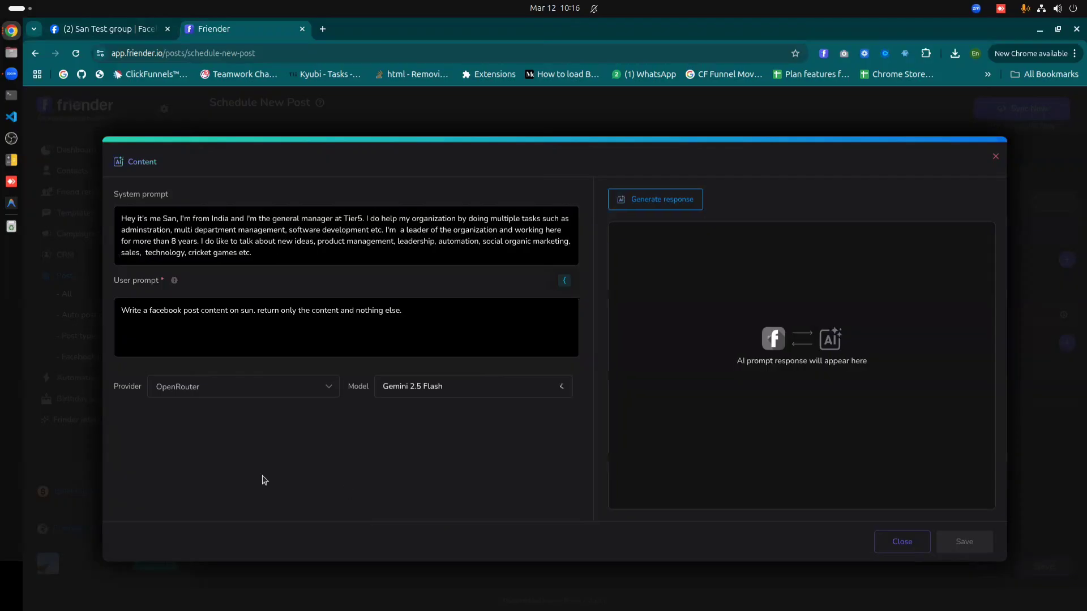
# Step: Generate the AI response from the sun prompt and save it as the post content, checking its bracketed wording variations
pyautogui.click(654, 202)
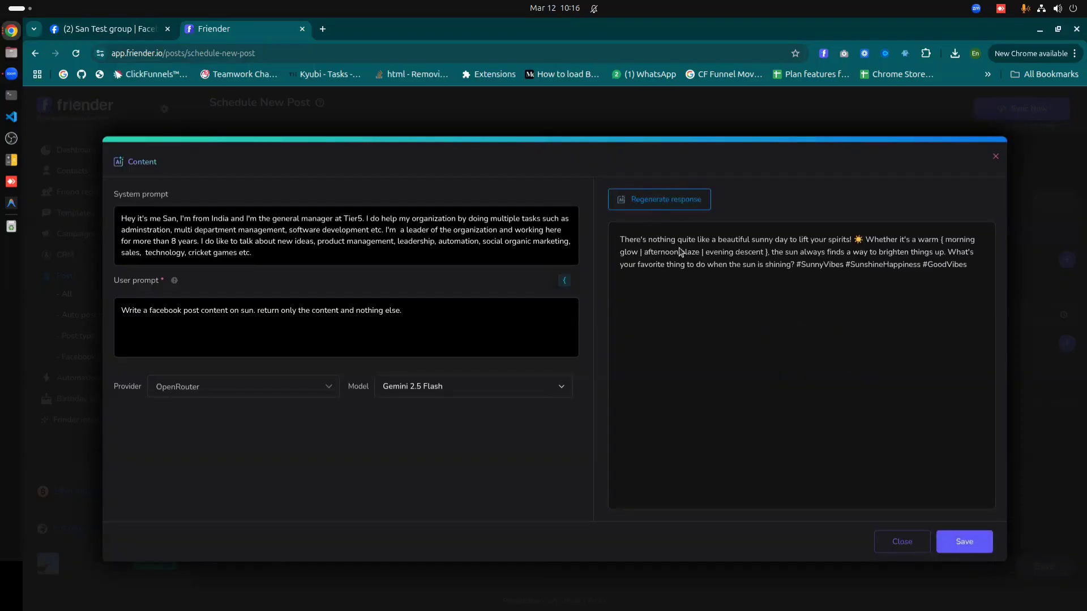
pyautogui.click(963, 542)
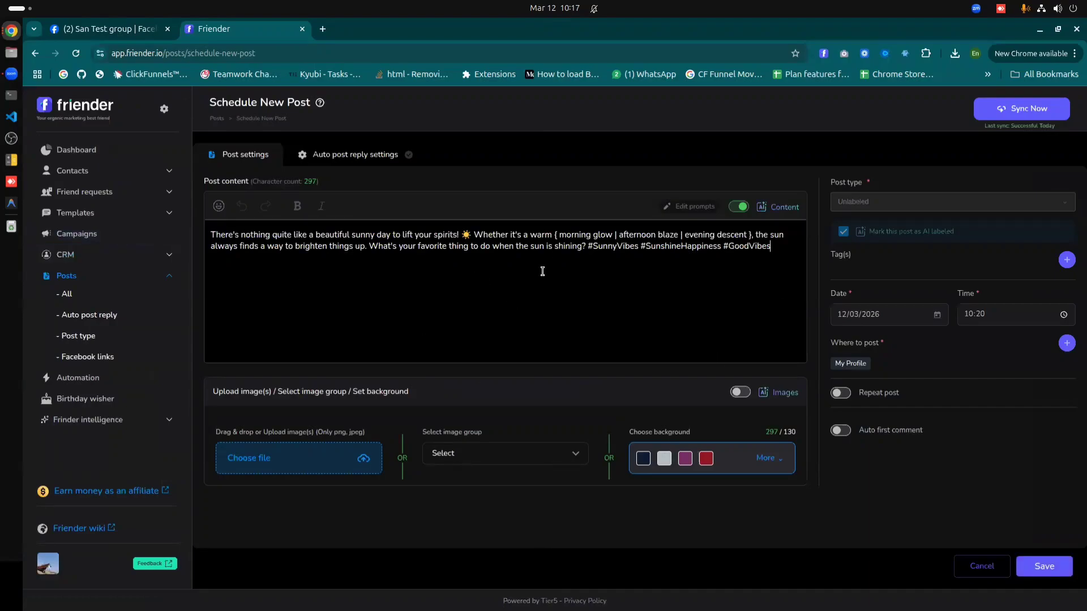
pyautogui.moveTo(555, 233); pyautogui.dragTo(586, 246)
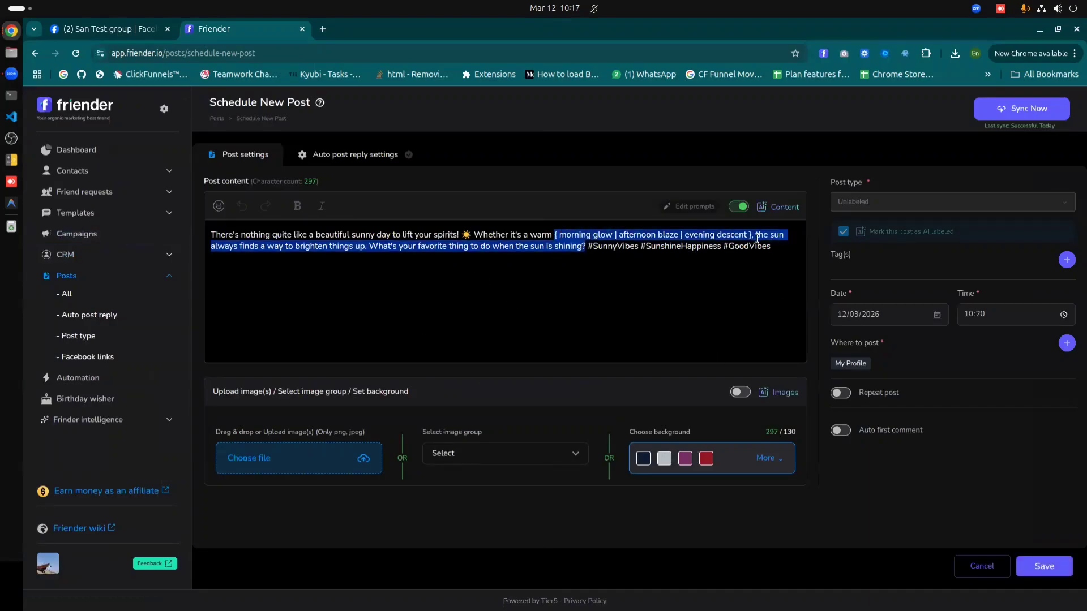
pyautogui.click(756, 238)
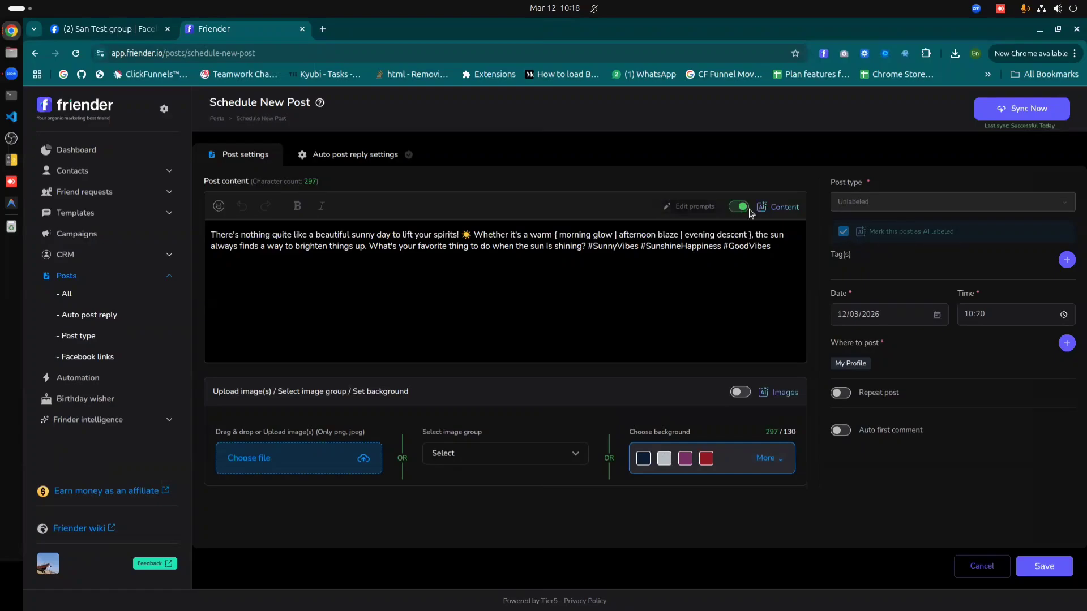
# Step: Set the scheduled post's type to Story post
pyautogui.click(881, 203)
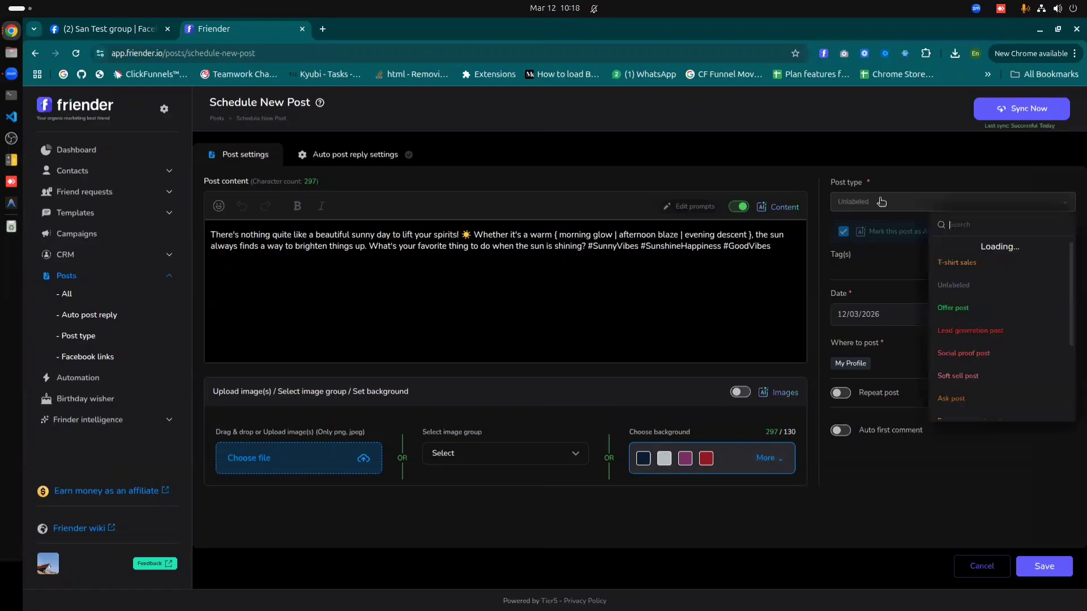
pyautogui.scroll(-3, 969, 340)
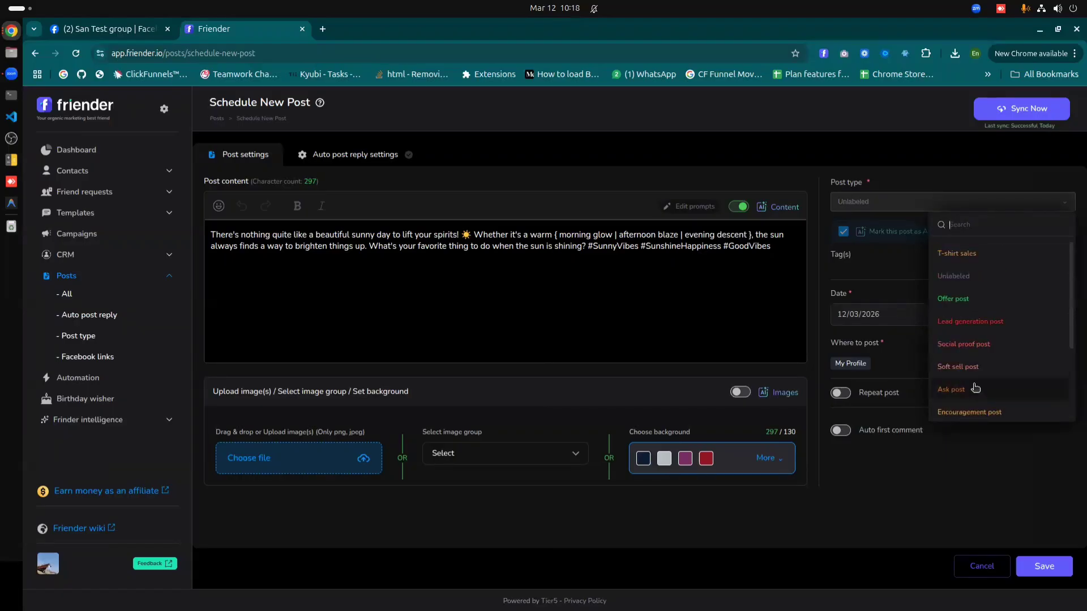
pyautogui.click(972, 394)
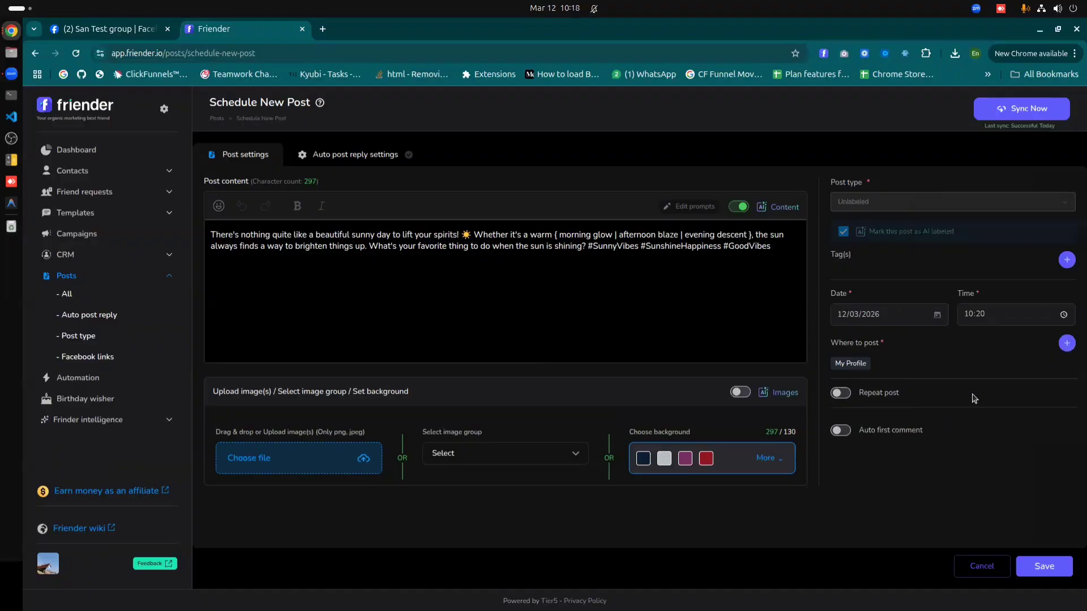
pyautogui.click(940, 205)
pyautogui.scroll(-3, 953, 385)
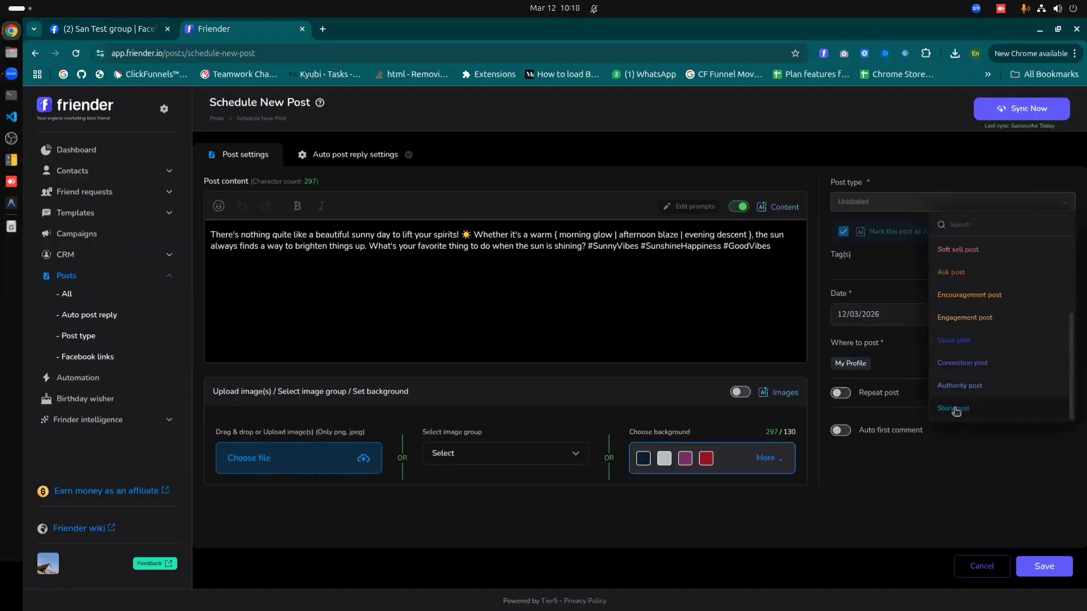
pyautogui.click(955, 409)
# Step: Set the scheduled post's time to 10:20
pyautogui.click(1025, 312)
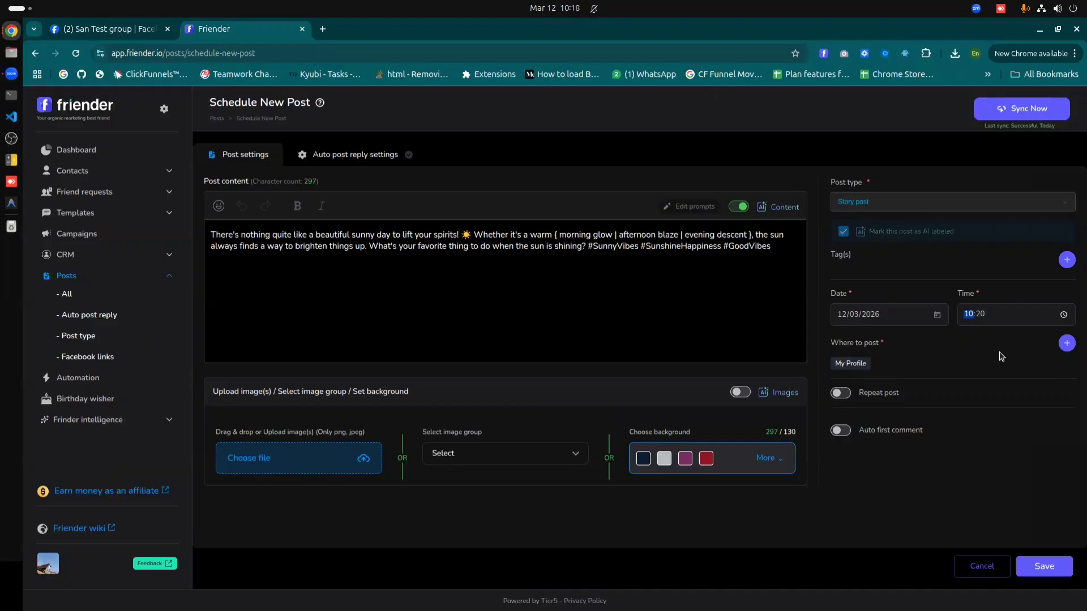
pyautogui.click(1064, 315)
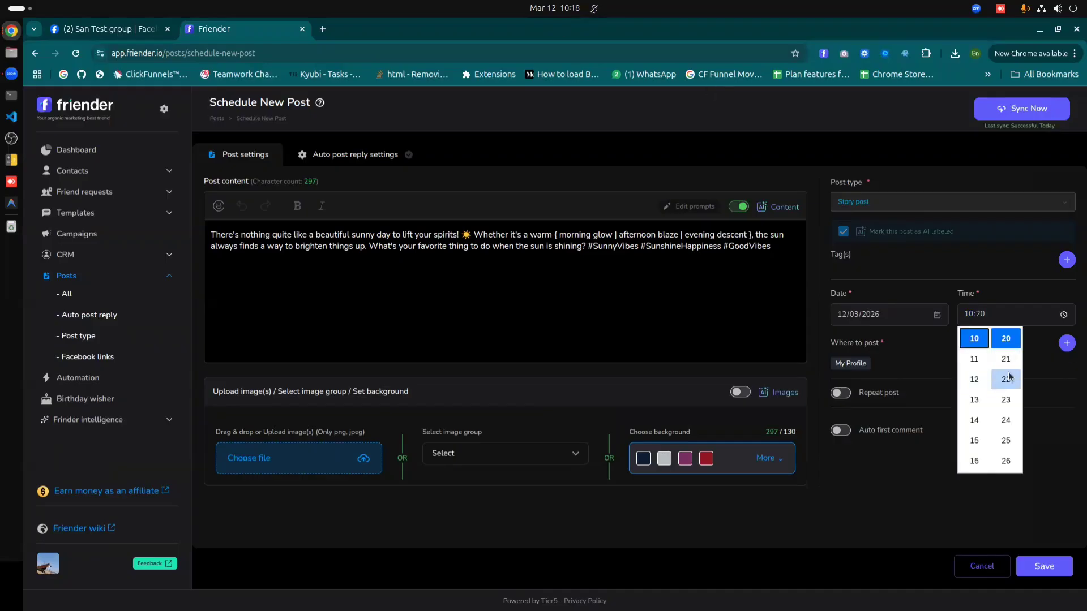
pyautogui.scroll(2, 1006, 367)
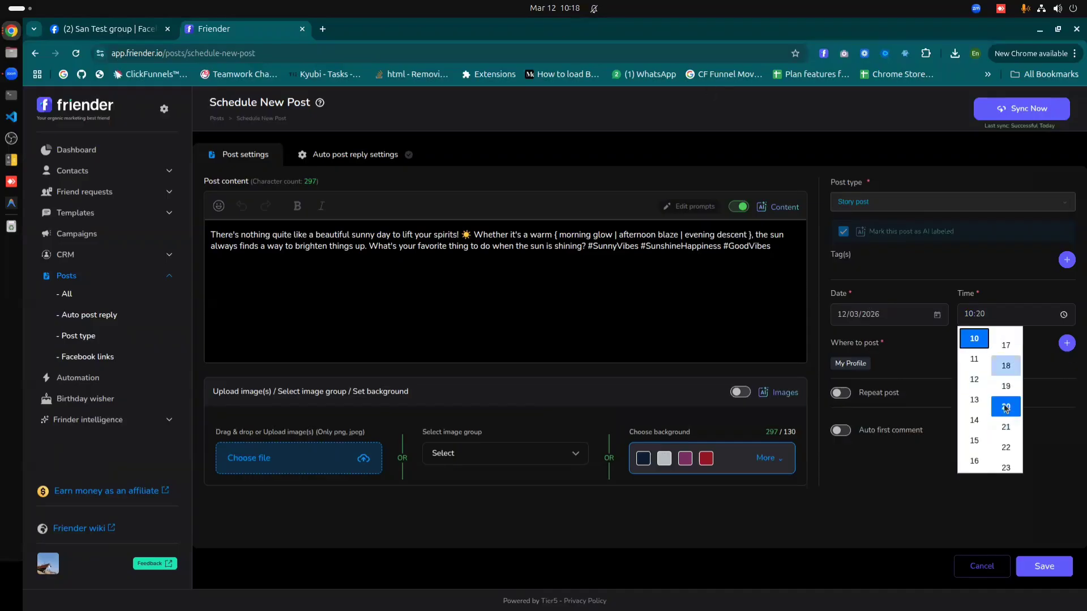
pyautogui.click(1007, 420)
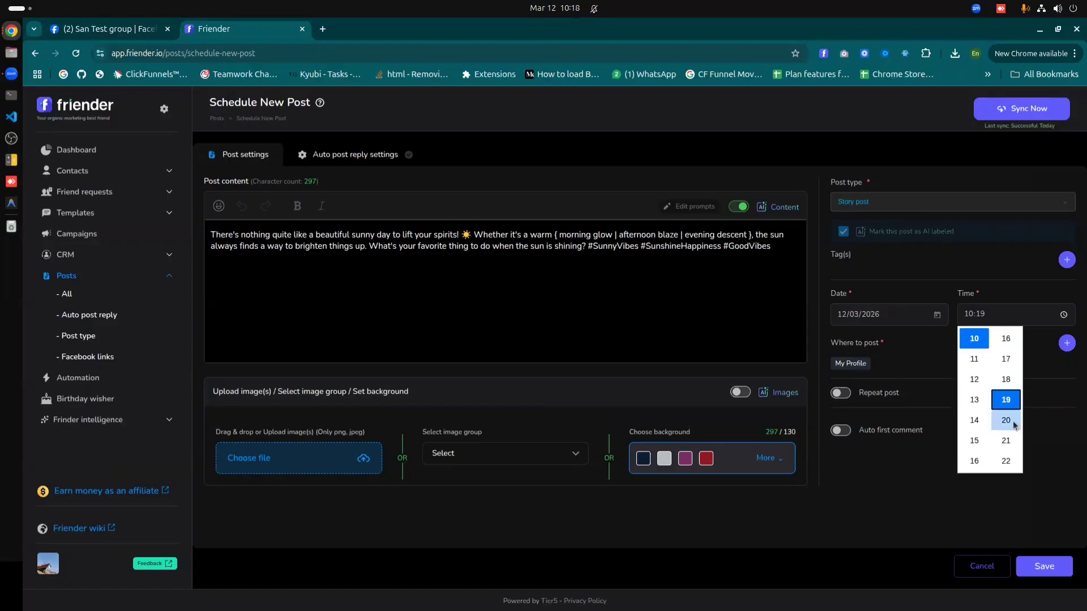
pyautogui.click(1057, 423)
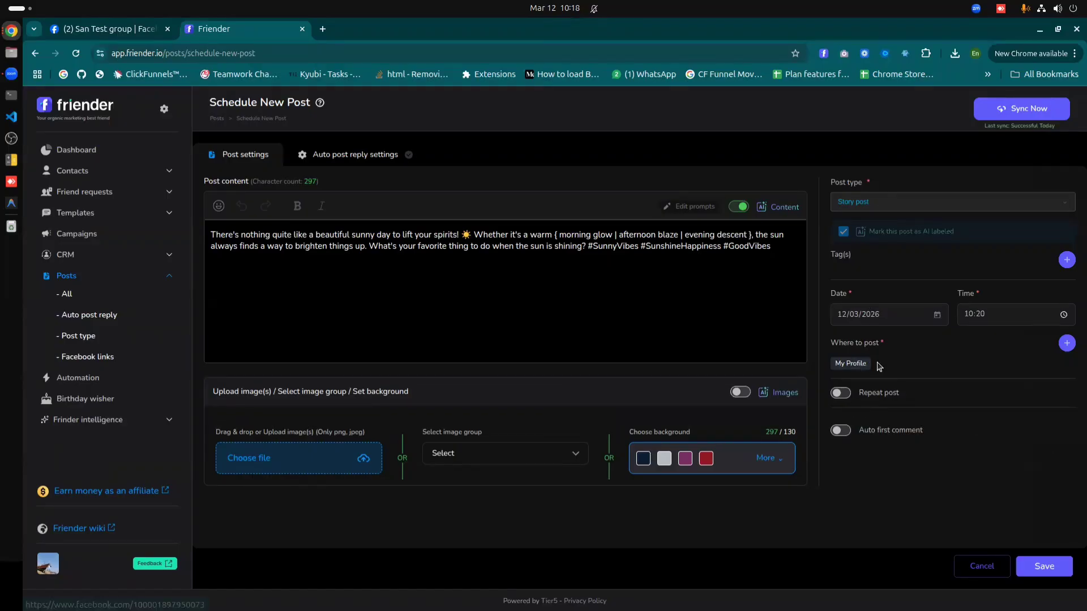
# Step: Choose Another testing group and PS testing group as posting destinations, exclude My Profile, and save the selection
pyautogui.click(1066, 346)
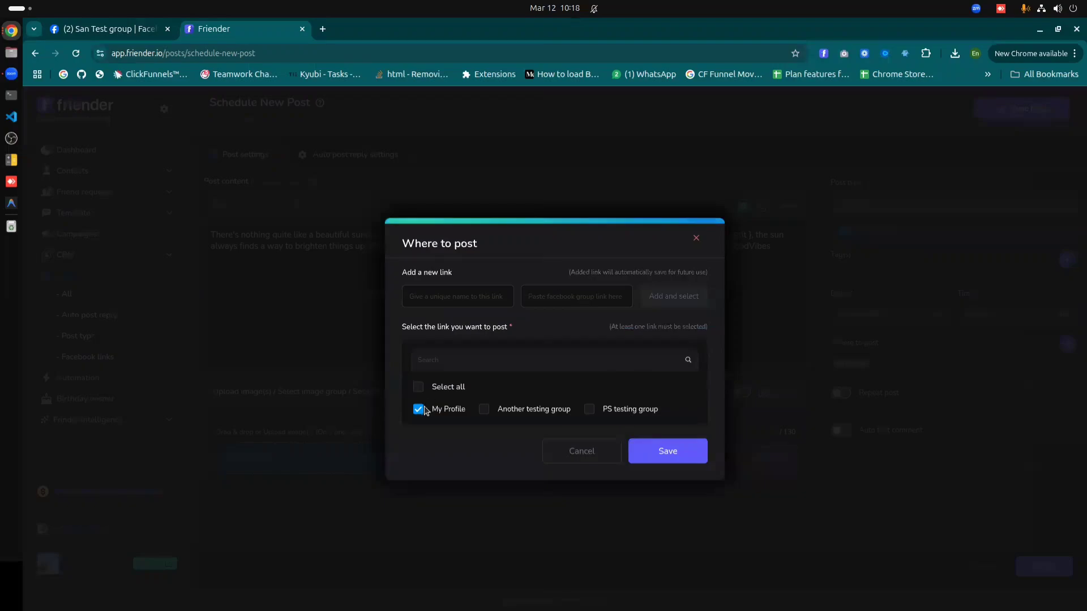
pyautogui.click(419, 387)
pyautogui.click(418, 409)
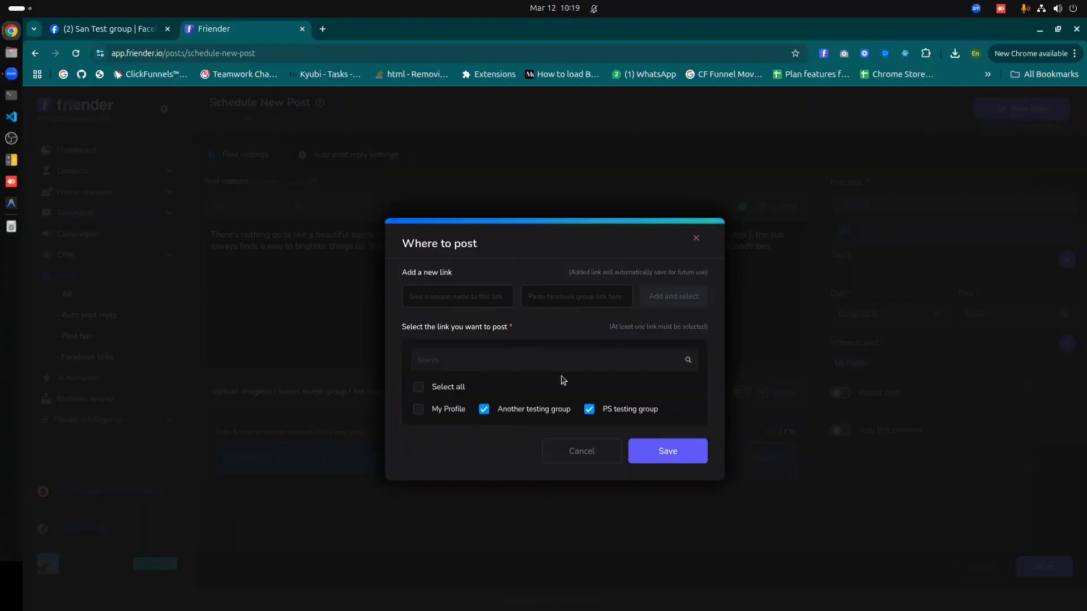
pyautogui.click(669, 451)
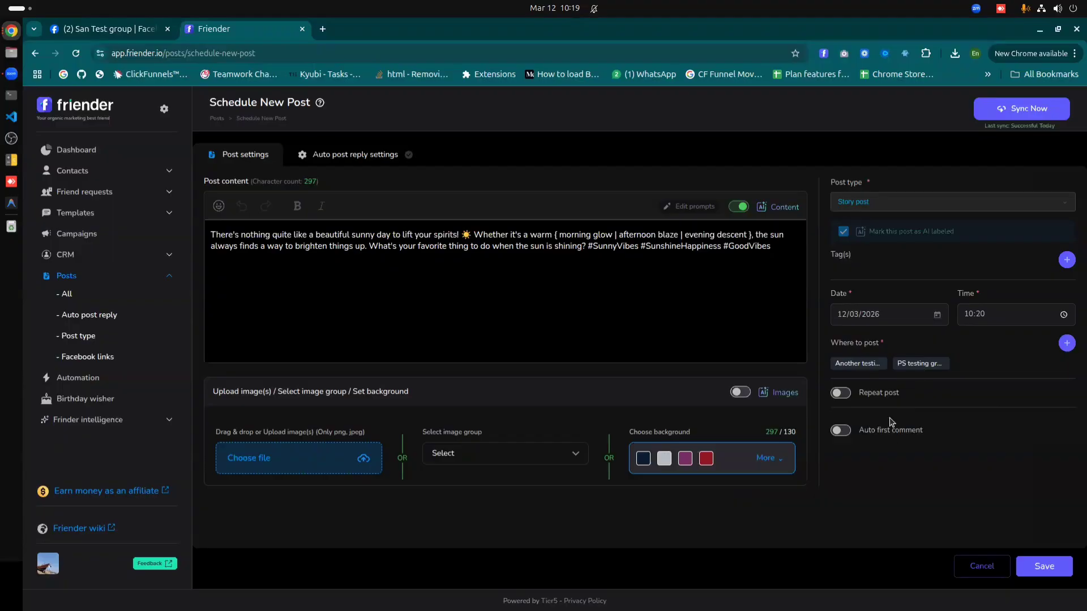
# Step: Try repeat posting with a frequency of 2 days, browse the repeat count options, and turn repeat posting off again
pyautogui.click(839, 396)
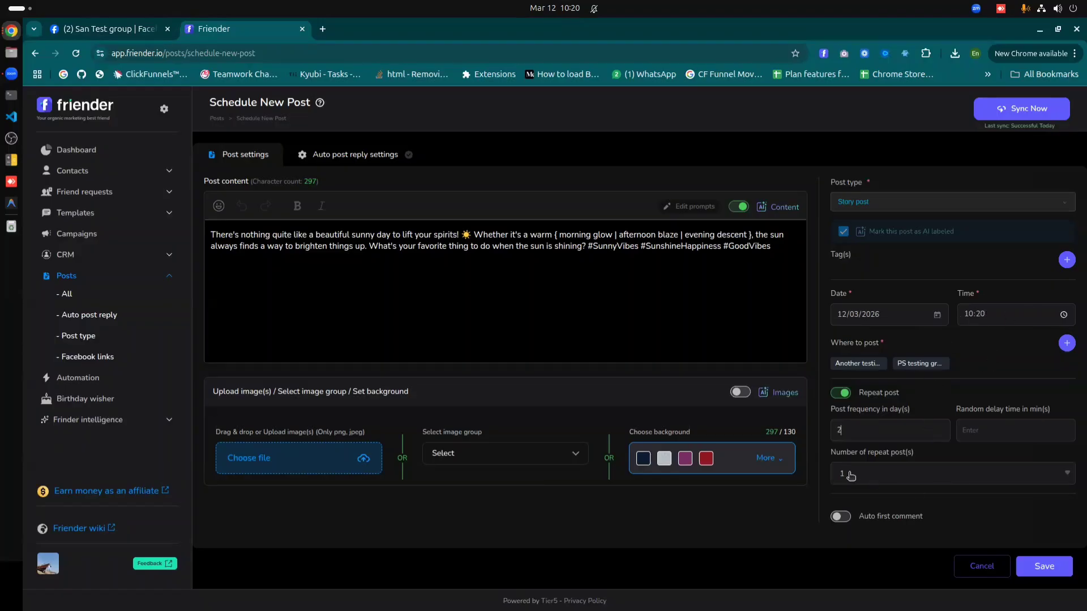
pyautogui.click(871, 476)
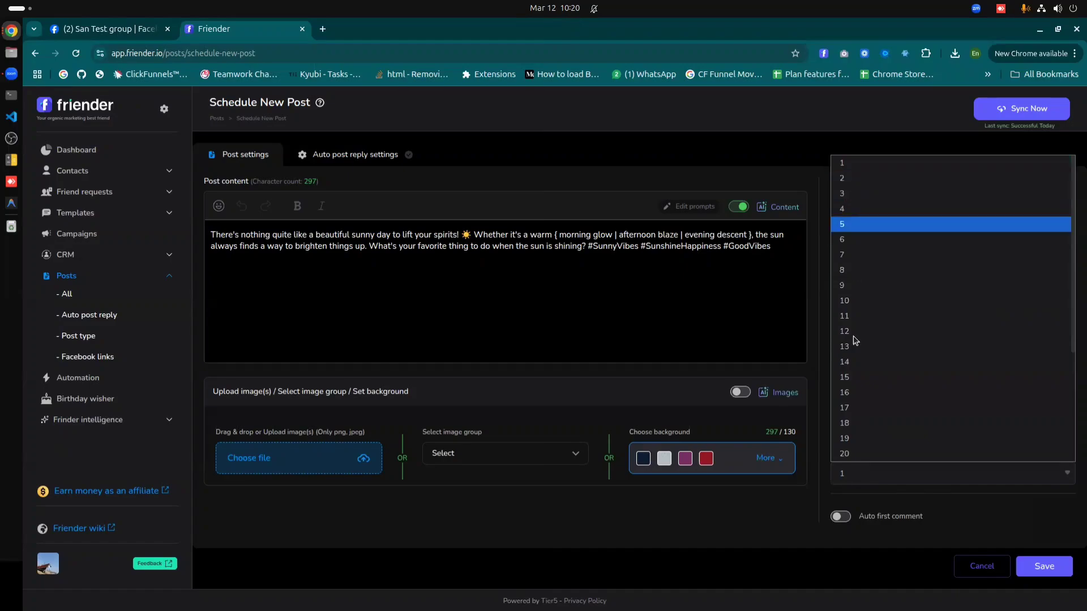
pyautogui.scroll(-3, 855, 374)
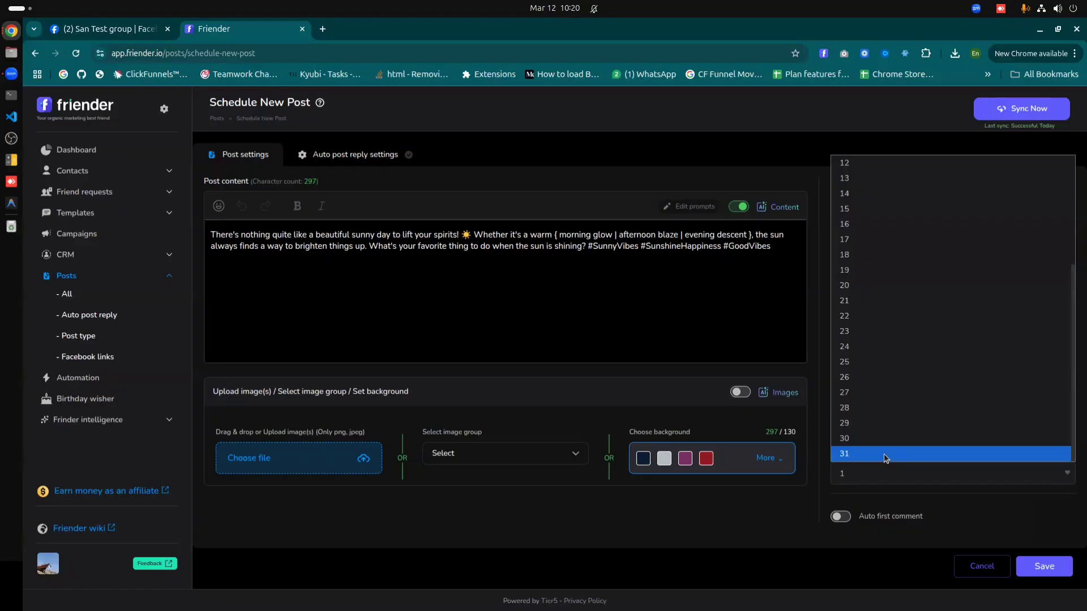
pyautogui.click(760, 548)
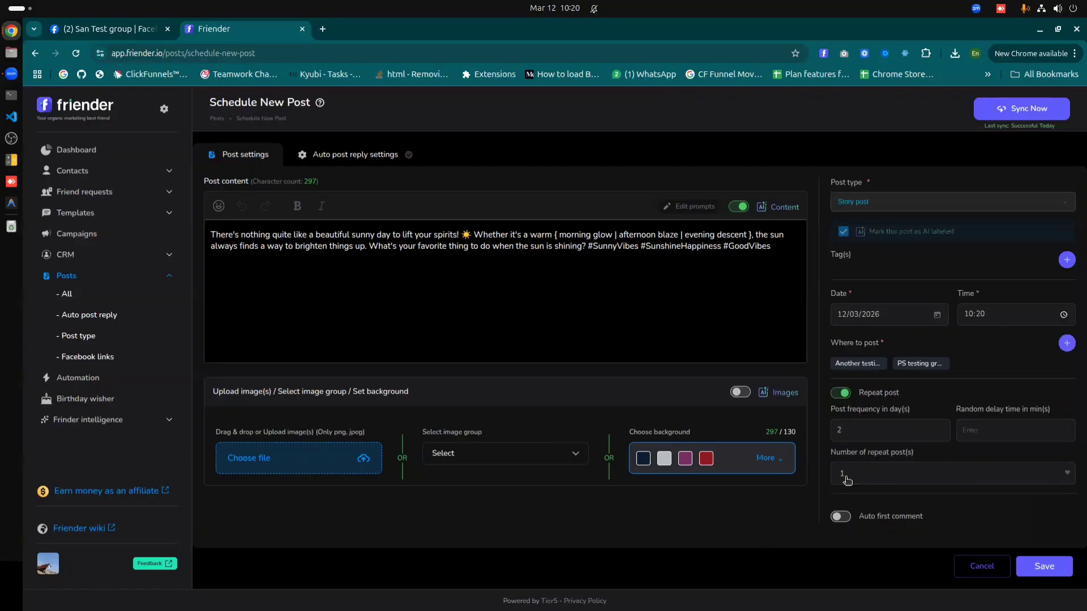
pyautogui.click(840, 394)
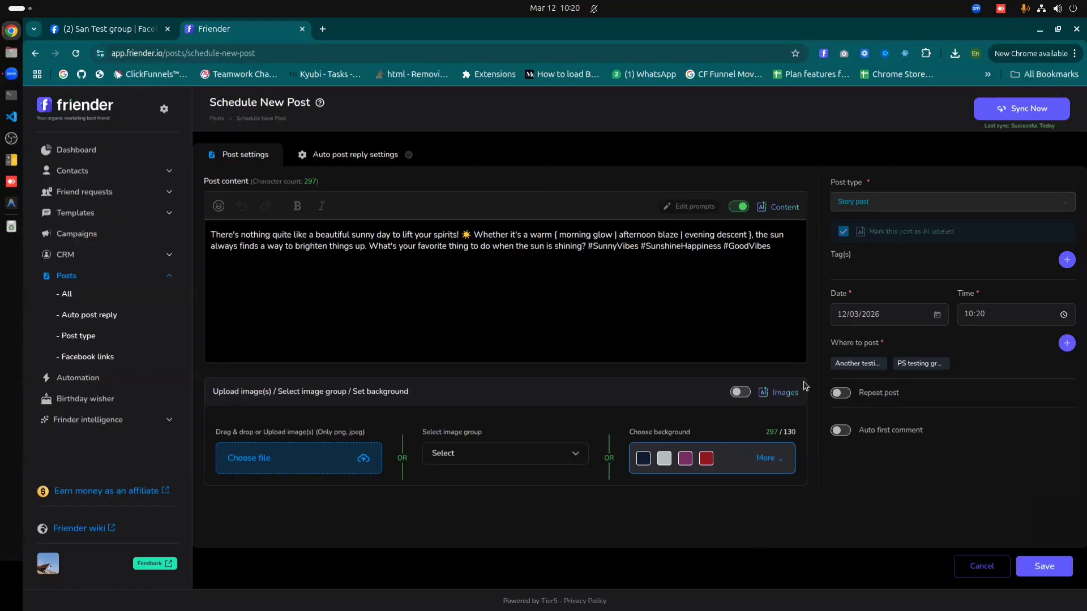
# Step: Enable the auto first comment and enter "hey this is my first comment."
pyautogui.click(841, 433)
pyautogui.click(872, 474)
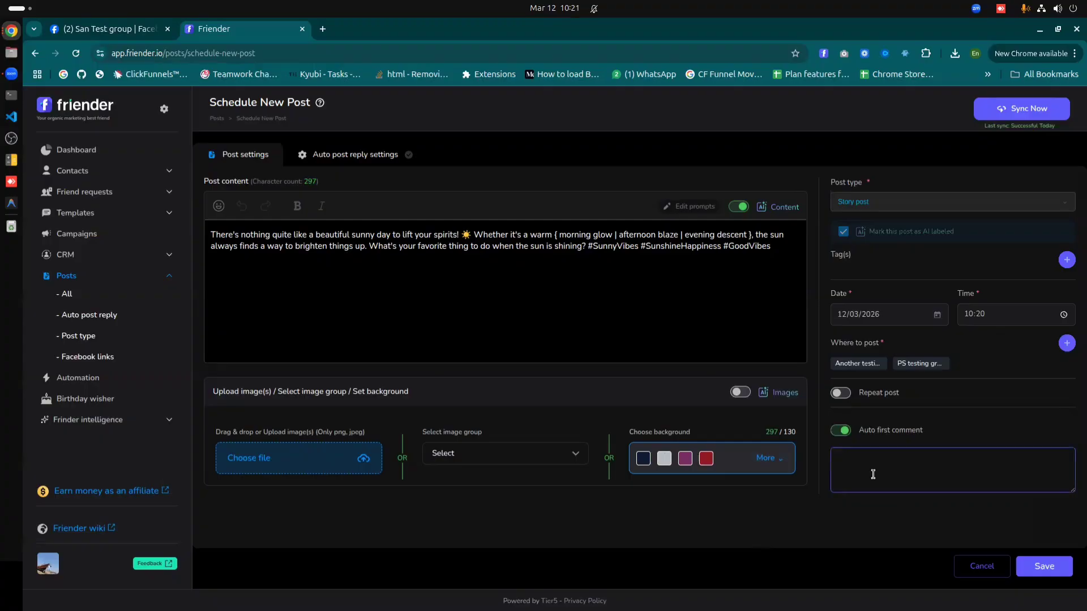
pyautogui.write('hey this is my first comment.')
# Step: Set the posting time to 10:22 and save the scheduled post
pyautogui.click(1064, 314)
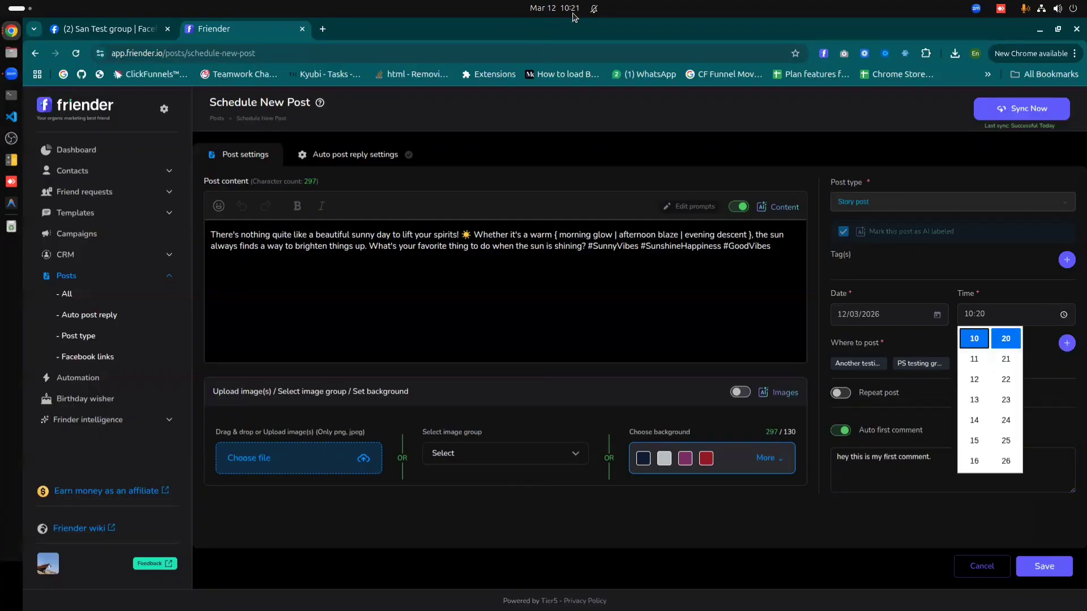
pyautogui.click(1006, 379)
pyautogui.click(837, 528)
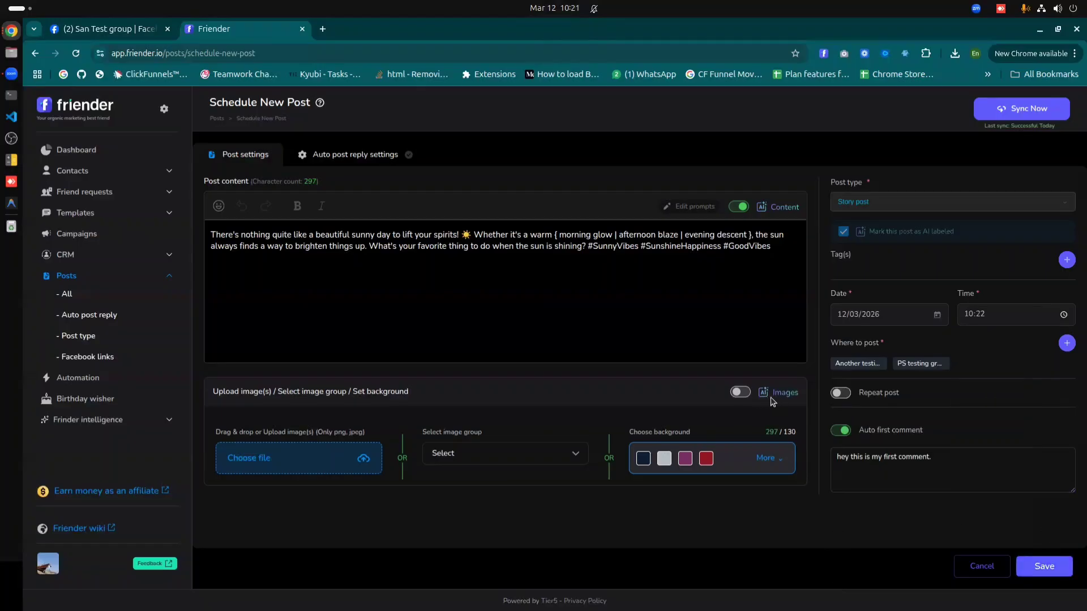
pyautogui.click(1042, 567)
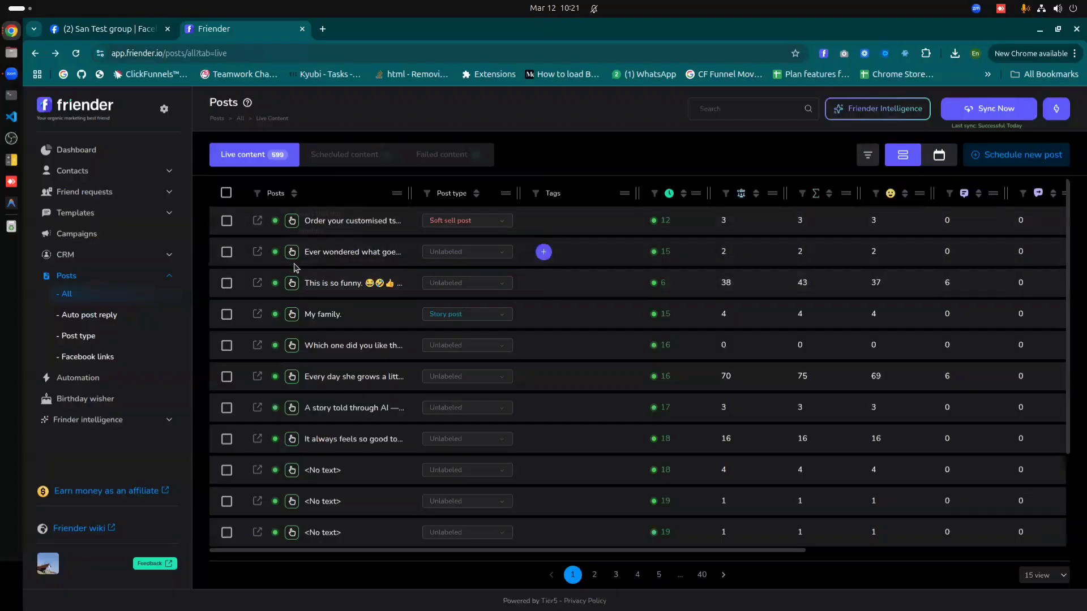
# Step: Show the scheduled content list and check the new post's type and posting destinations
pyautogui.click(354, 158)
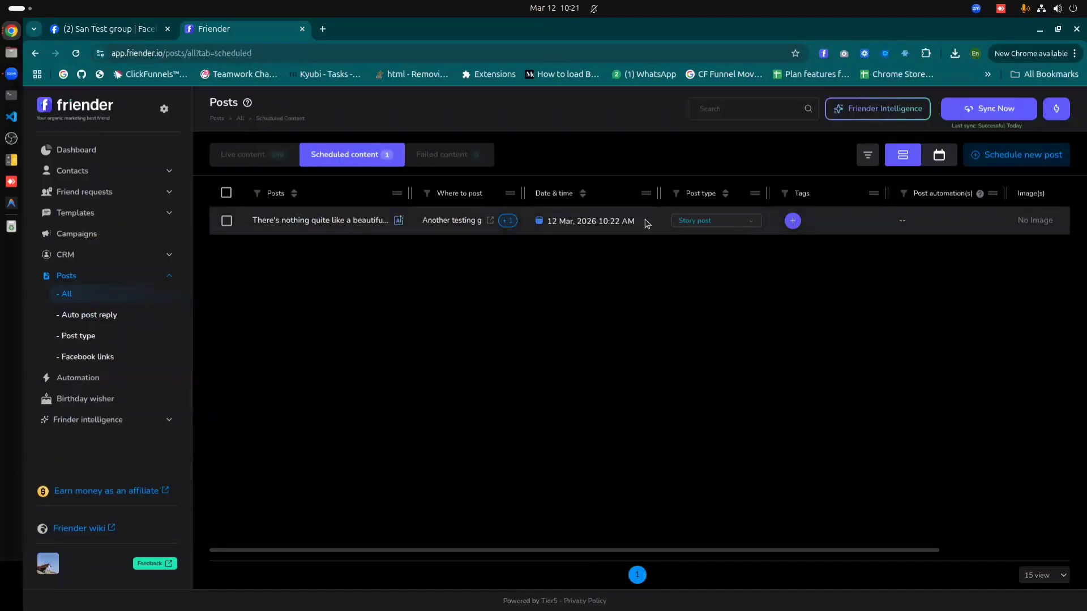
pyautogui.click(730, 227)
pyautogui.click(730, 227)
pyautogui.moveTo(509, 221)
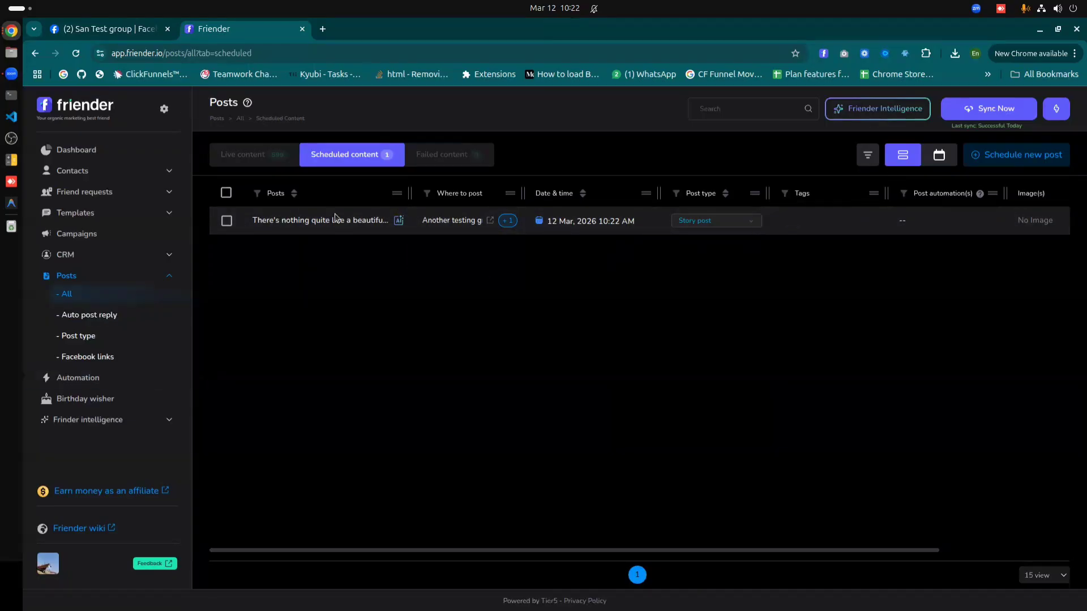
# Step: Switch to the calendar view, go back to February 2026, and view the details of the 24 February Story post
pyautogui.click(931, 160)
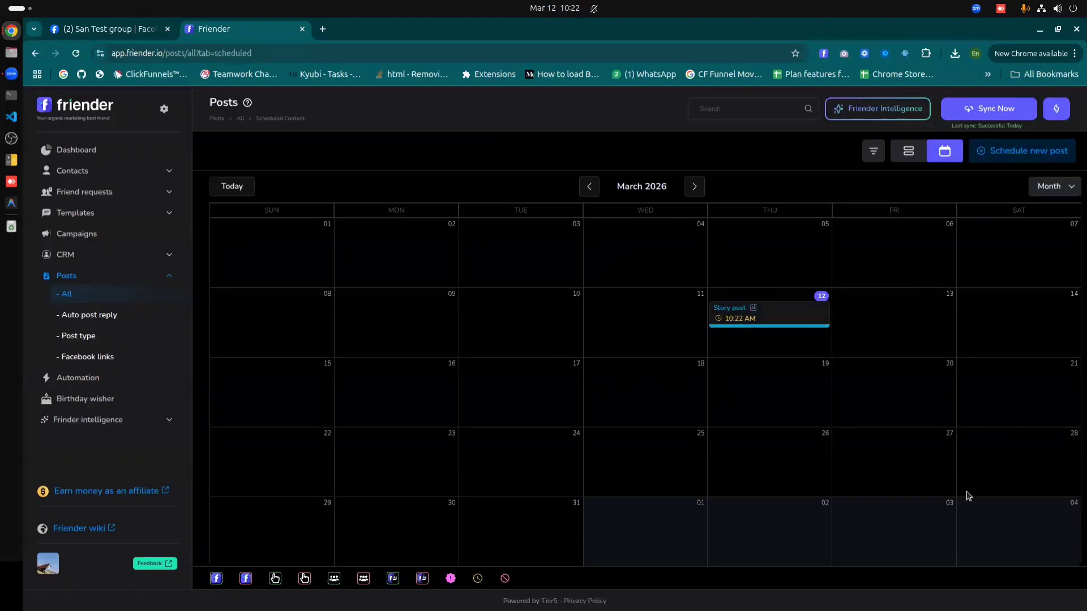
pyautogui.click(588, 187)
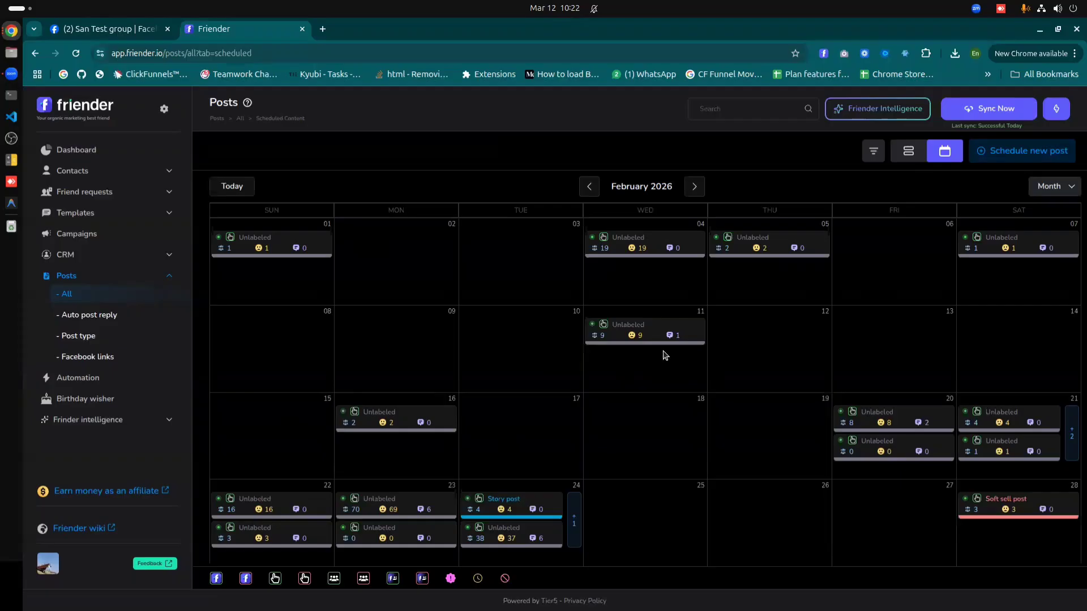
pyautogui.click(574, 531)
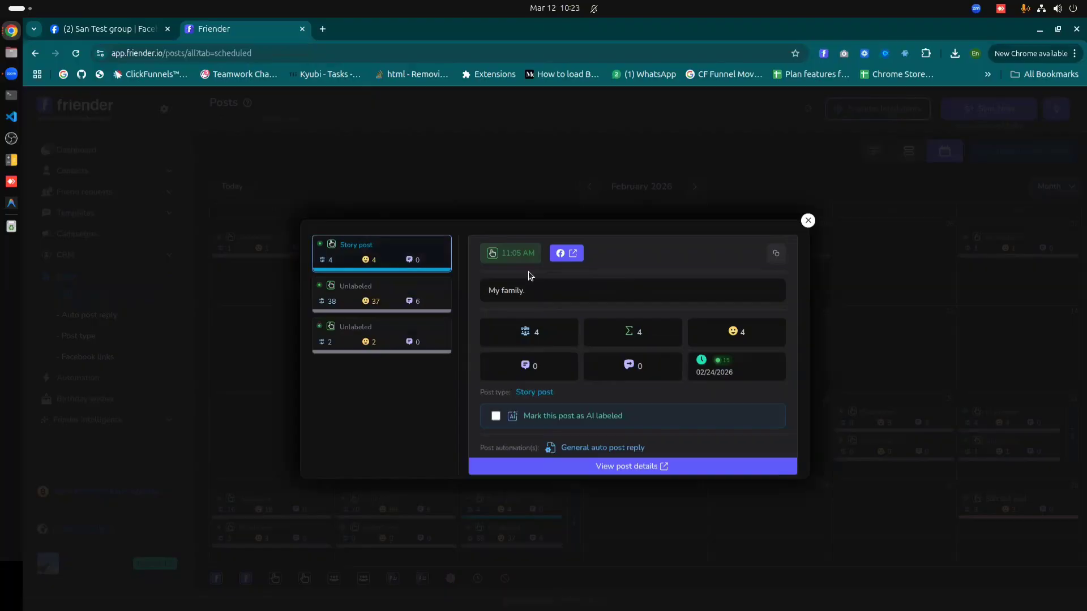
pyautogui.click(627, 468)
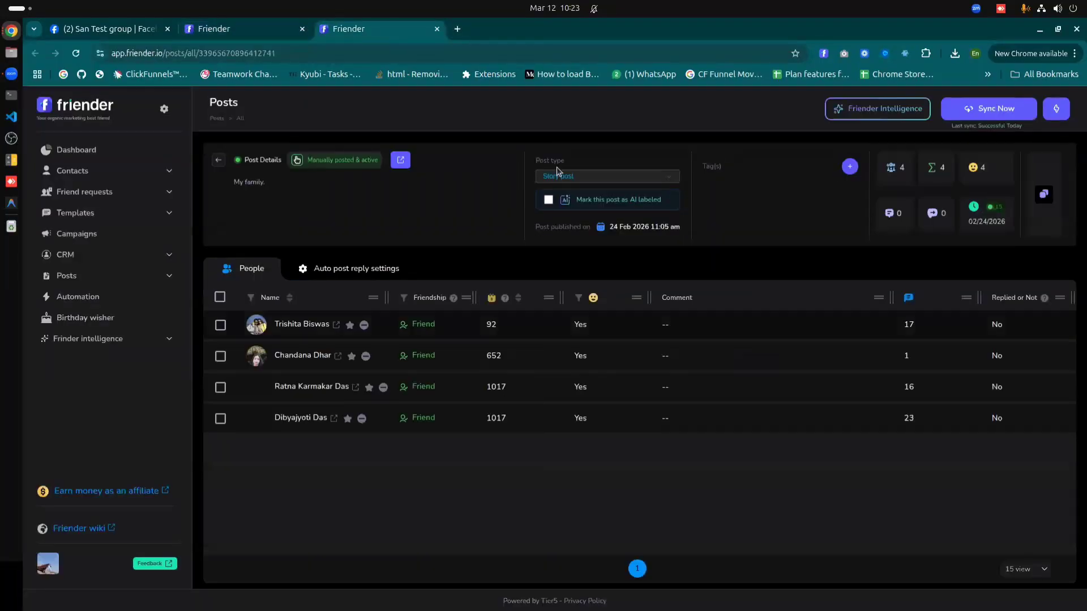
pyautogui.click(224, 30)
pyautogui.click(809, 223)
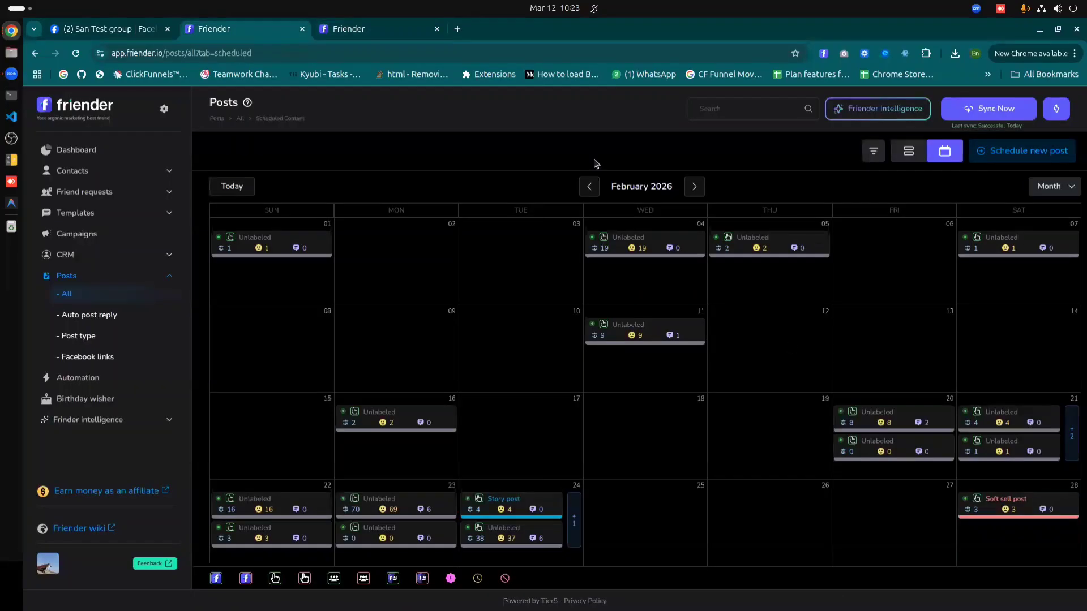
# Step: Return the calendar to March 2026 and review the details of the post scheduled for 12 March
pyautogui.click(694, 186)
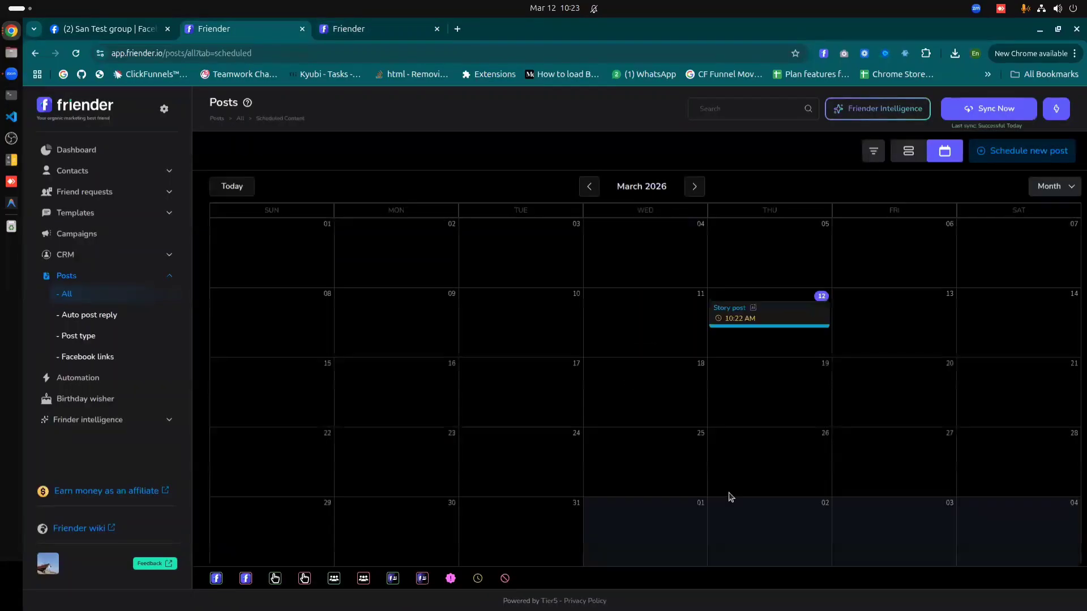
pyautogui.click(790, 317)
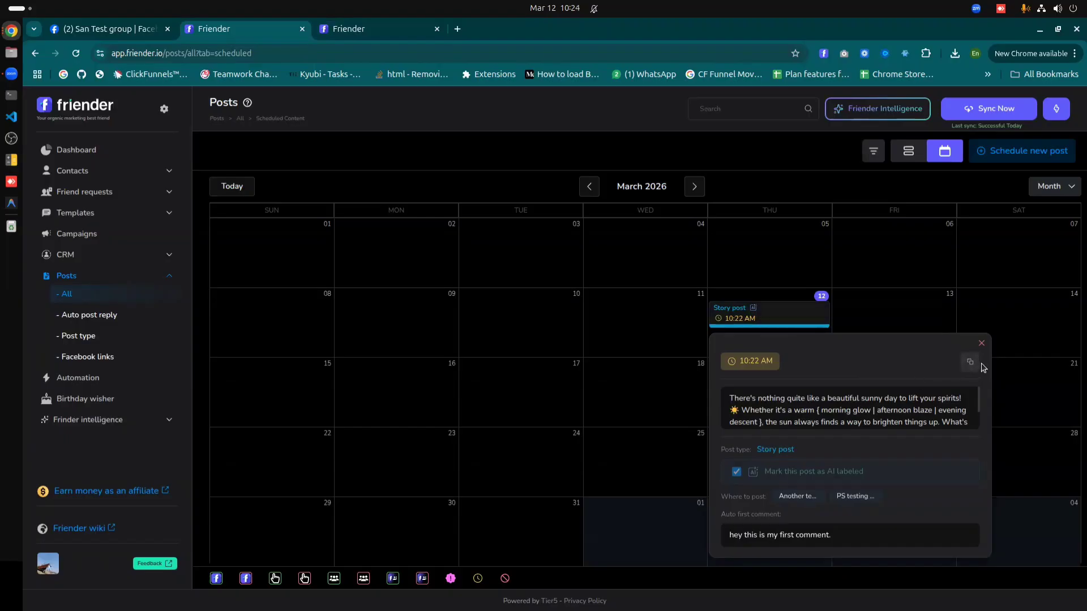
pyautogui.click(982, 344)
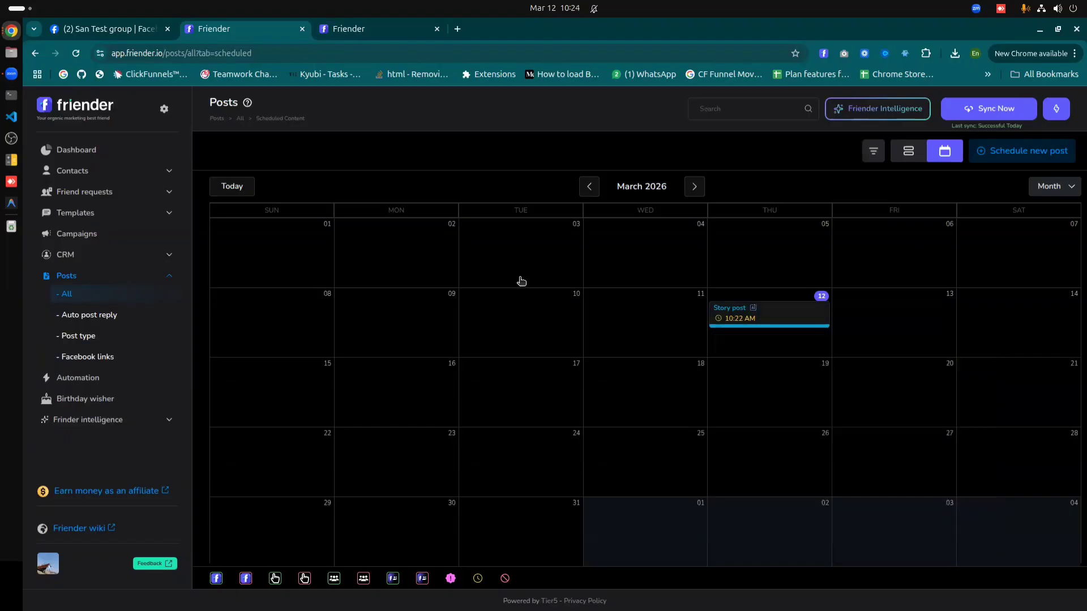
# Step: Switch the posts back to list view and review the live content list, including the age shown for each post
pyautogui.click(907, 151)
pyautogui.click(254, 155)
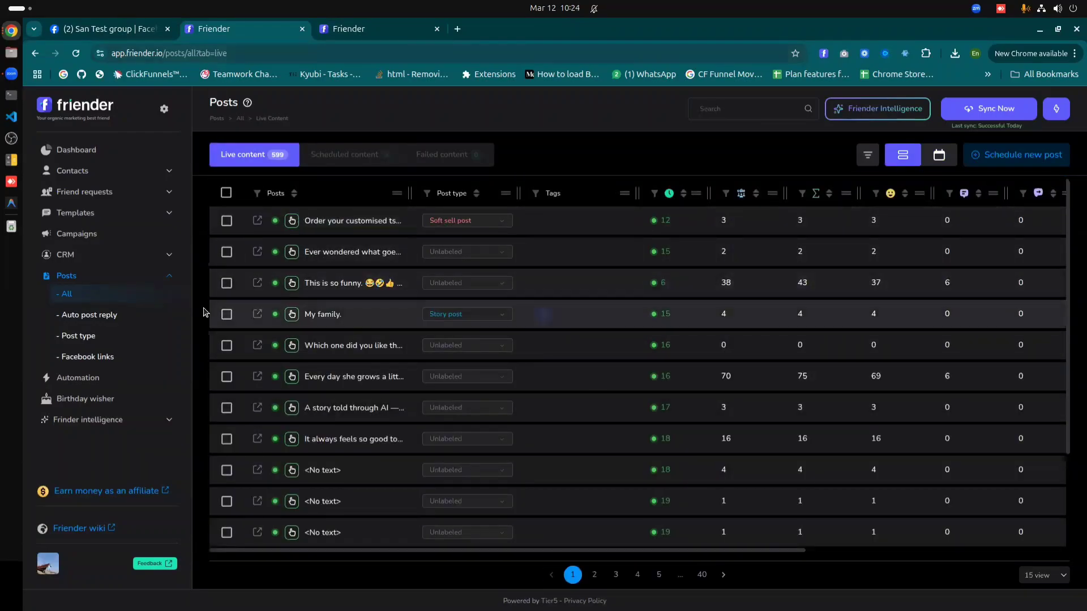
pyautogui.moveTo(662, 253)
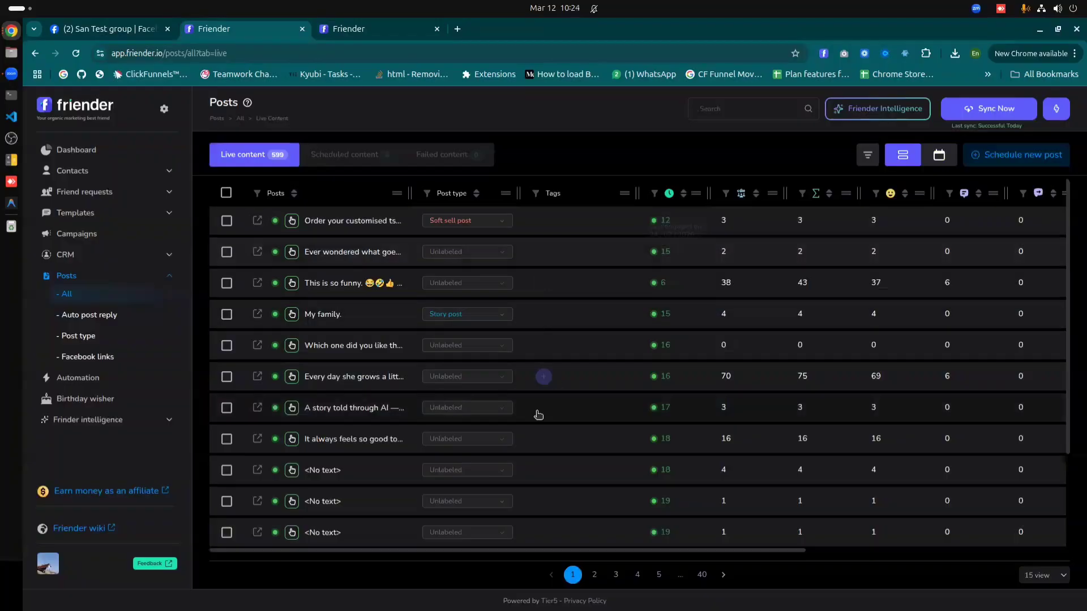
pyautogui.moveTo(654, 223)
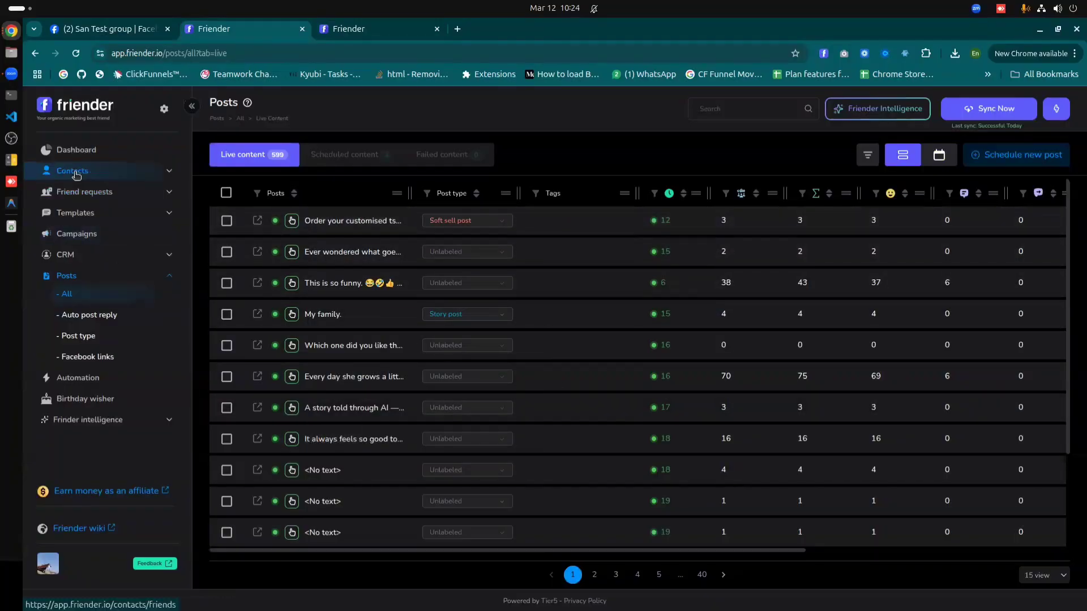
# Step: Review the dashboard statistics and show the list of all contacts
pyautogui.click(85, 149)
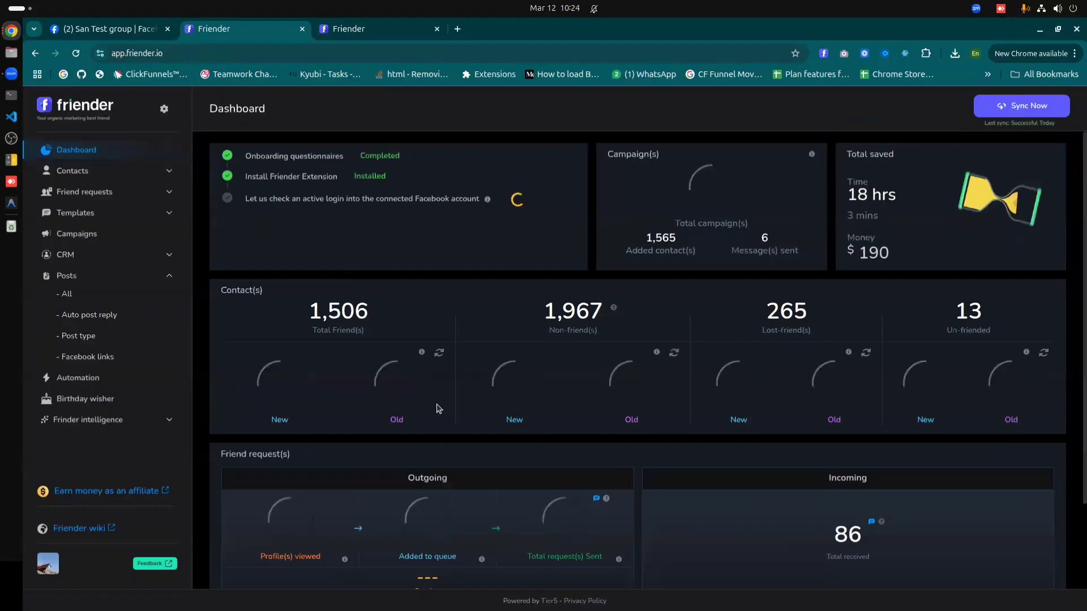
pyautogui.scroll(-2, 509, 452)
pyautogui.click(74, 172)
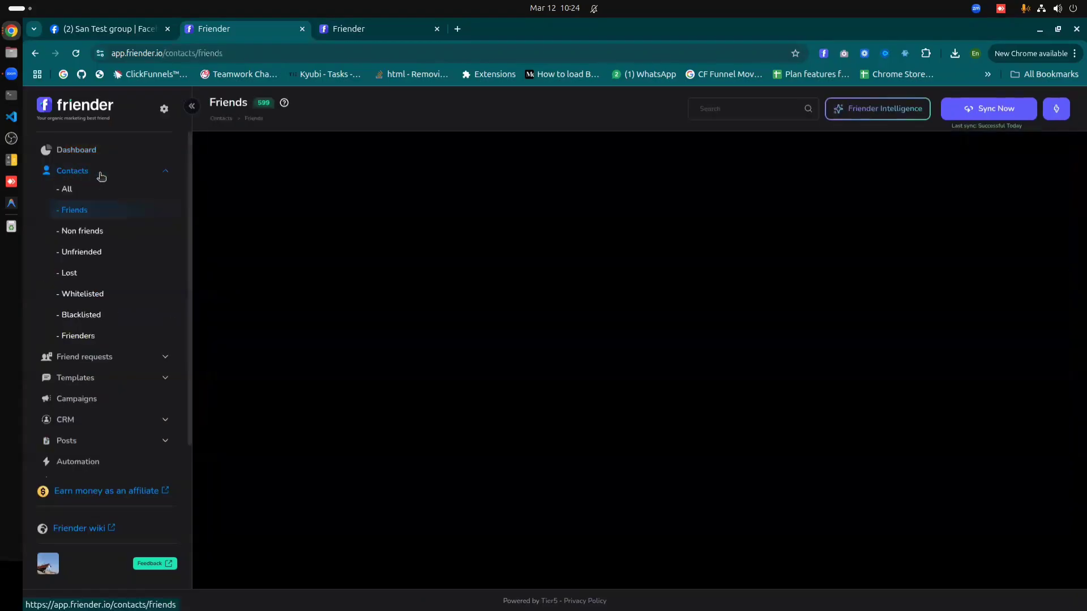
pyautogui.click(82, 190)
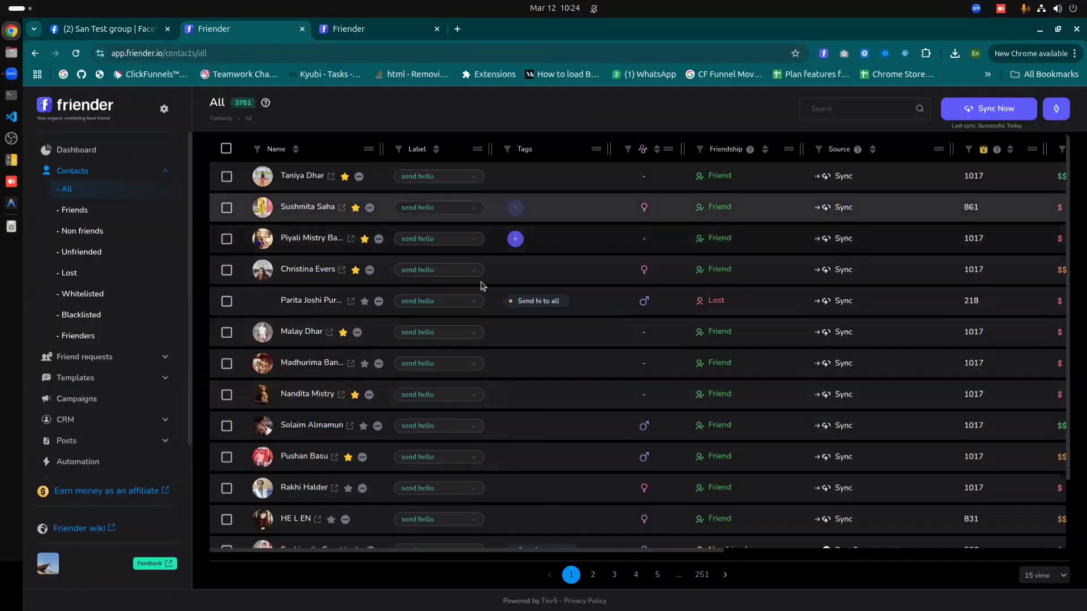
# Step: Start a new scheduled post with the content "Hey there." and set its posting time to 10:35
pyautogui.click(85, 442)
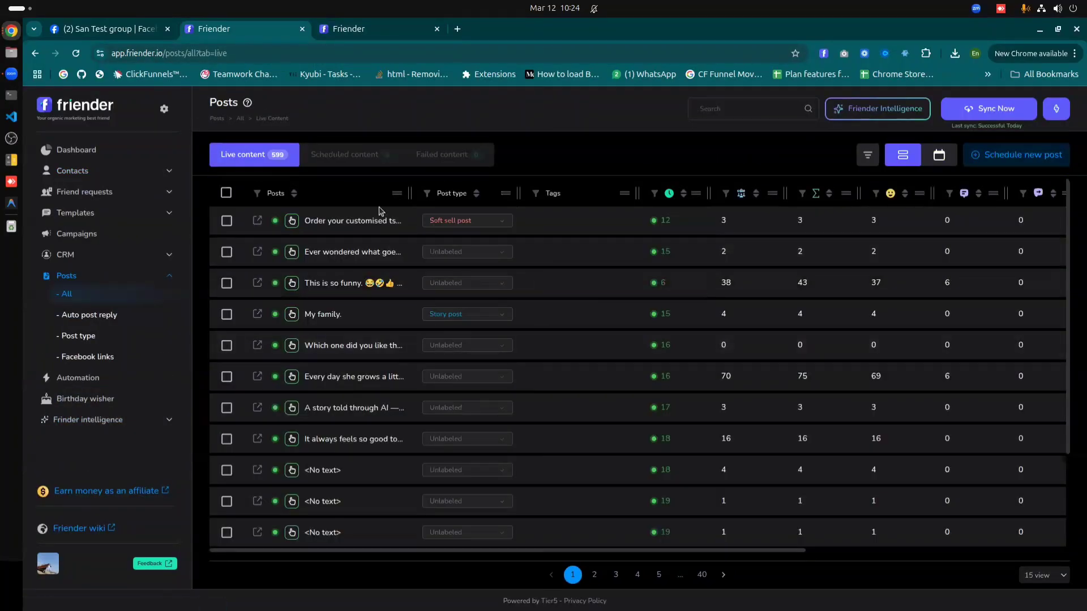
pyautogui.click(1017, 157)
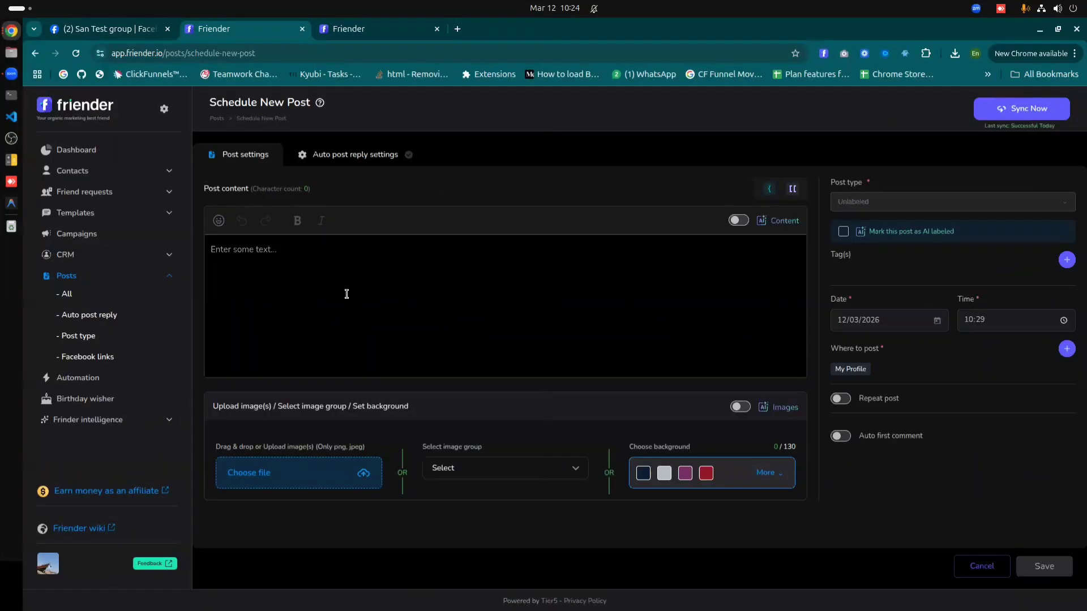
pyautogui.write('Hey there.')
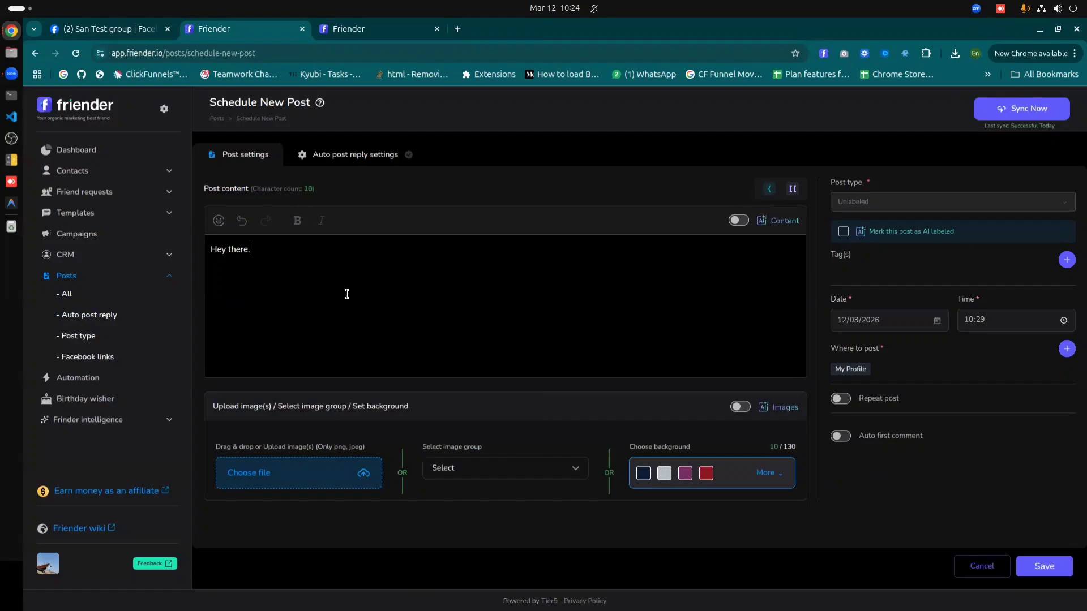
pyautogui.click(1062, 320)
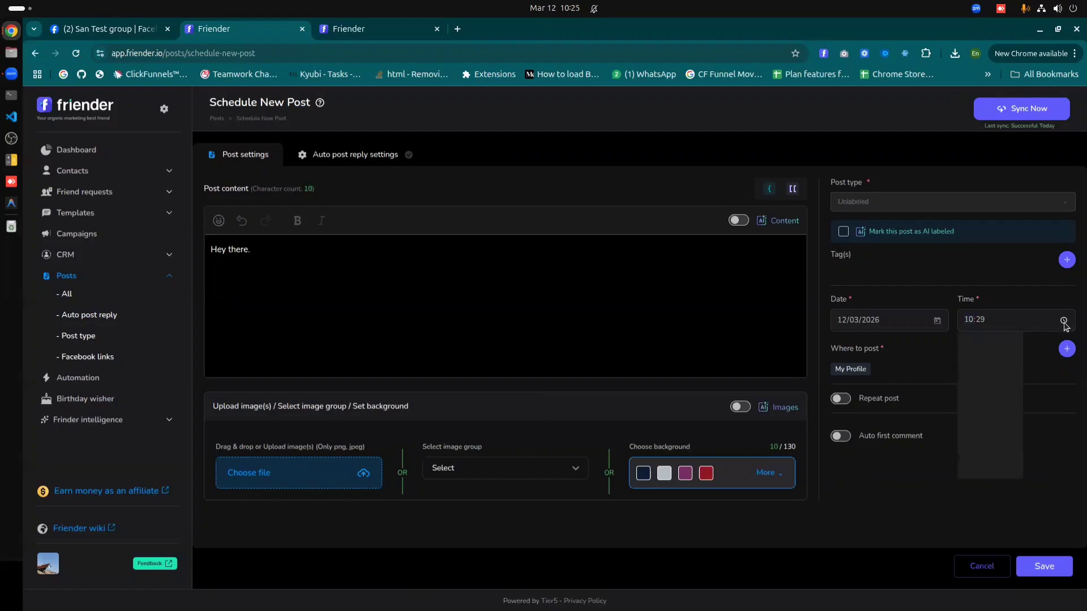
pyautogui.click(1006, 466)
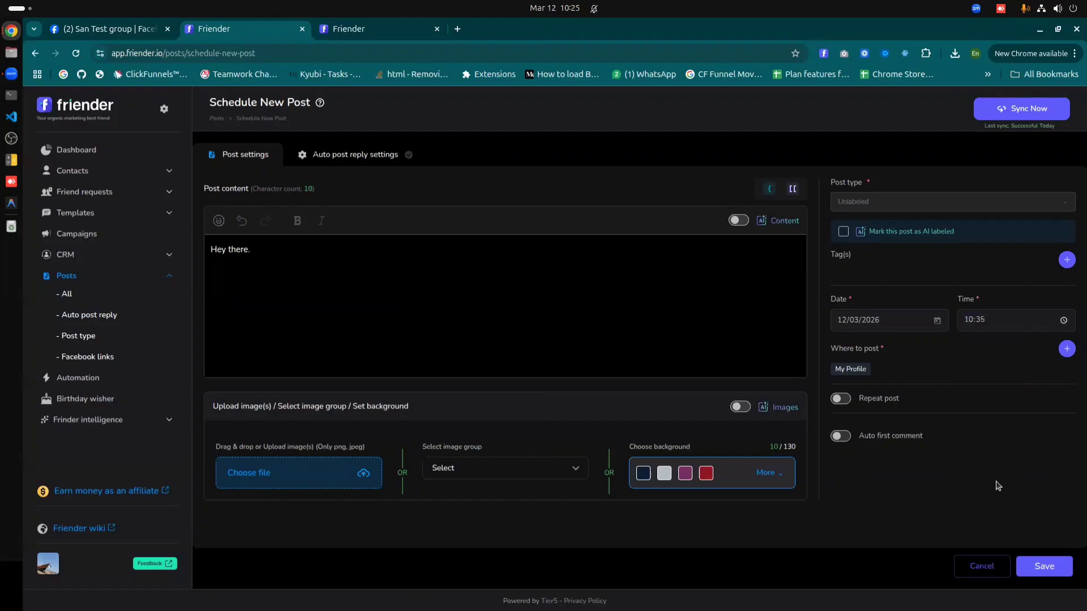
# Step: Keep the post type Unlabeled and set the destinations to Another testing group and PS testing group, leaving out My Profile
pyautogui.click(859, 203)
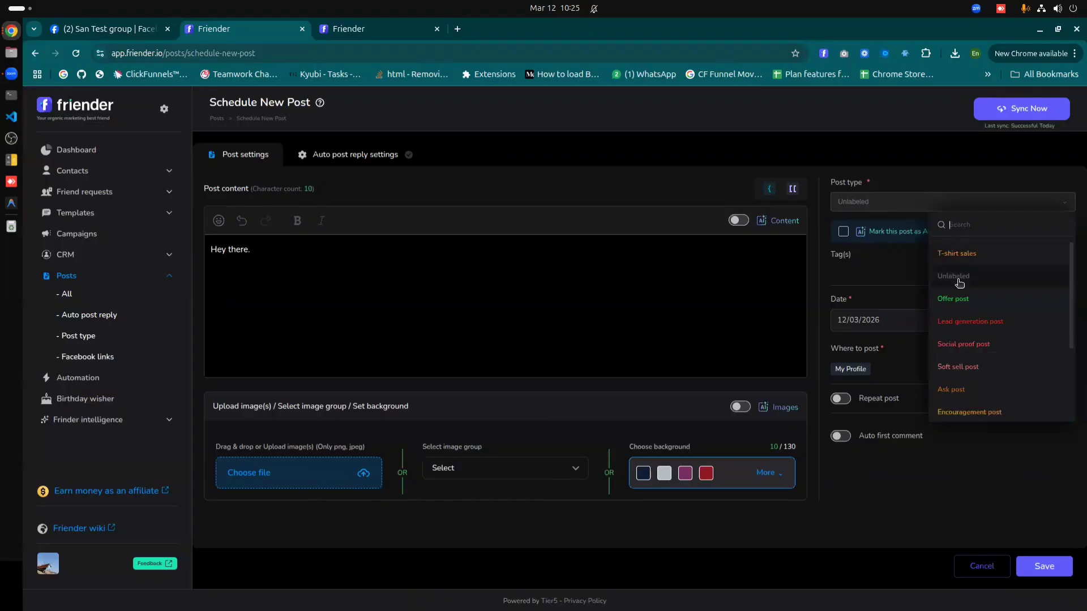
pyautogui.click(878, 485)
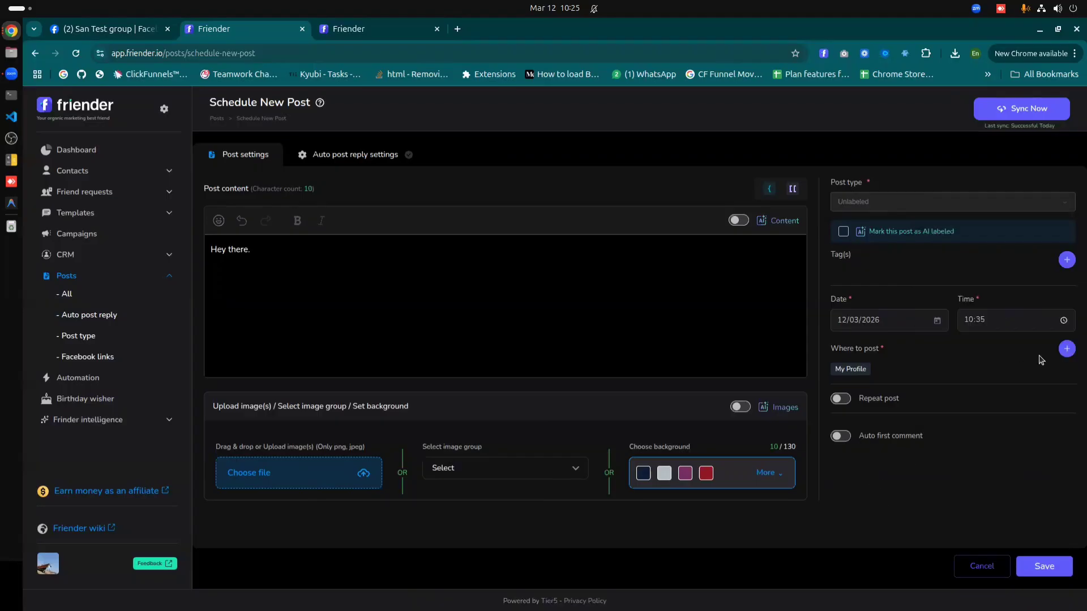
pyautogui.click(1067, 350)
pyautogui.click(418, 386)
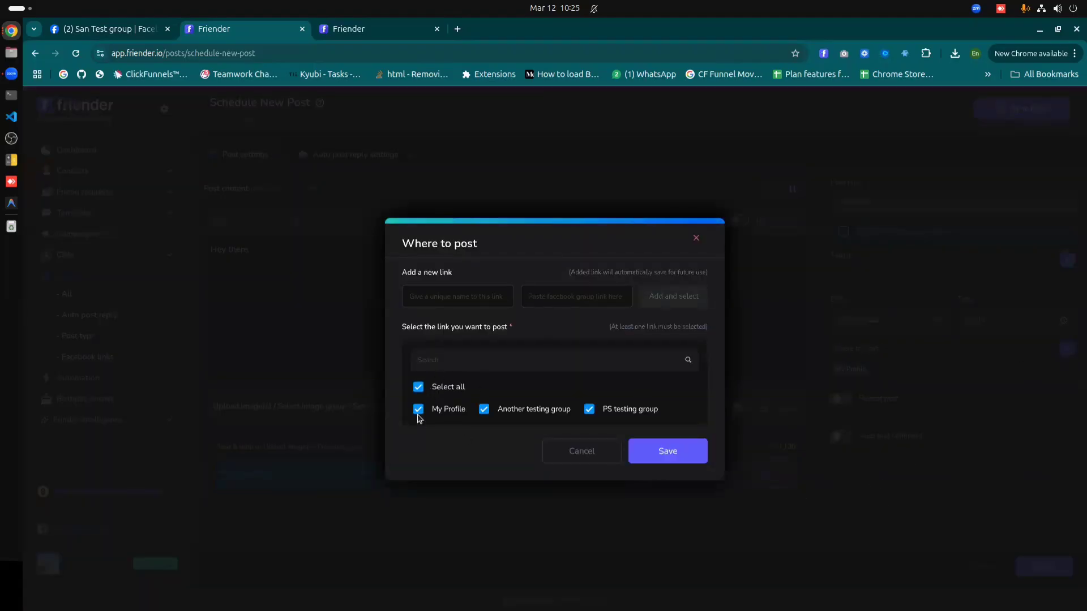
pyautogui.click(419, 409)
pyautogui.click(697, 451)
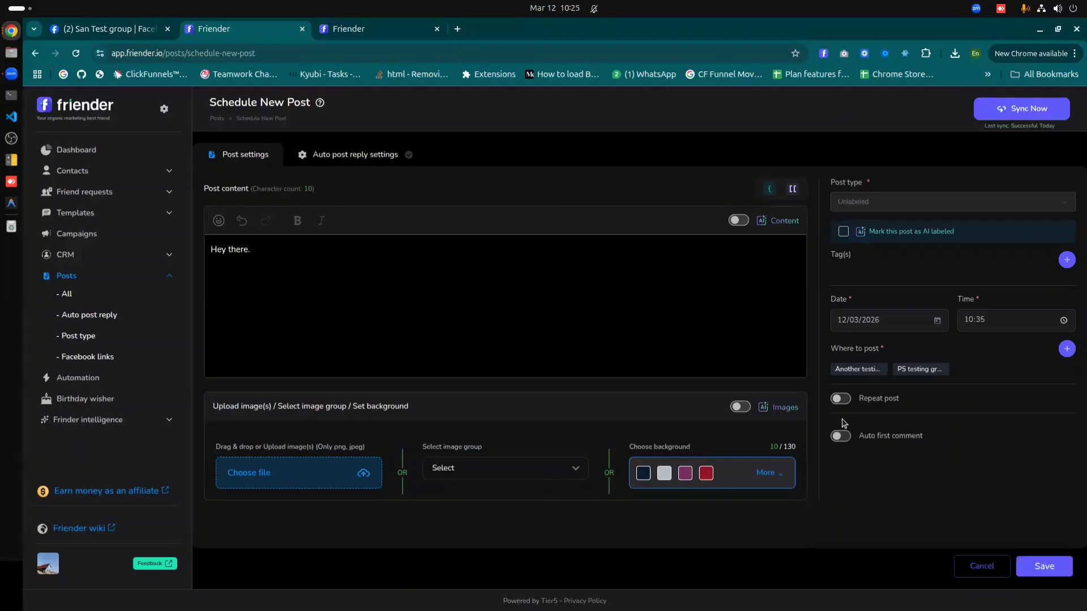
# Step: Turn on repeat posting every 2 days with a 10-minute random delay and 3 repeats, and save the scheduled post
pyautogui.click(844, 398)
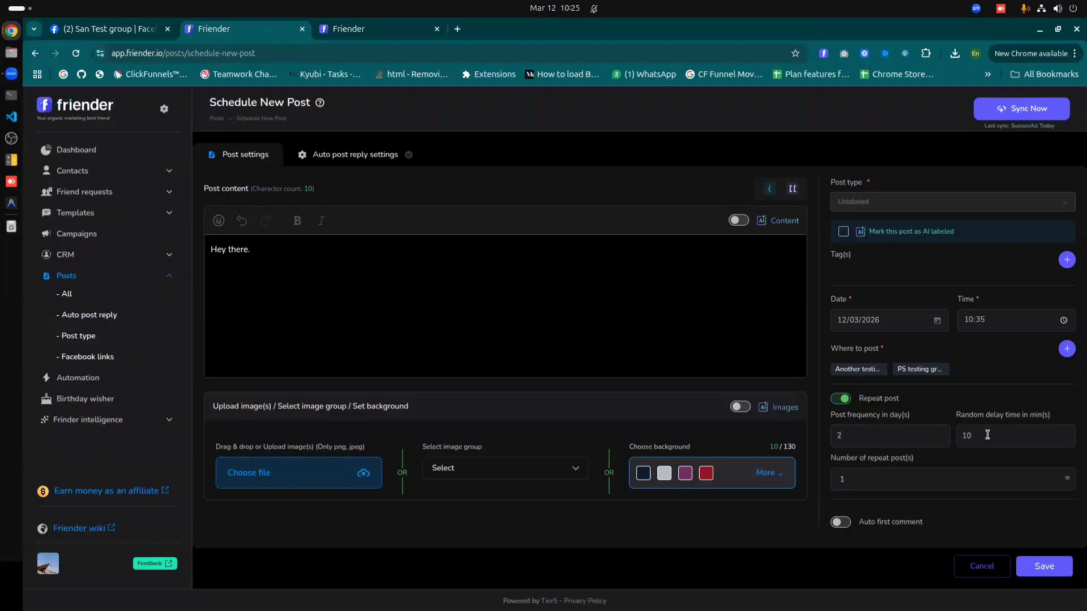
pyautogui.click(890, 485)
pyautogui.click(894, 199)
pyautogui.click(1041, 566)
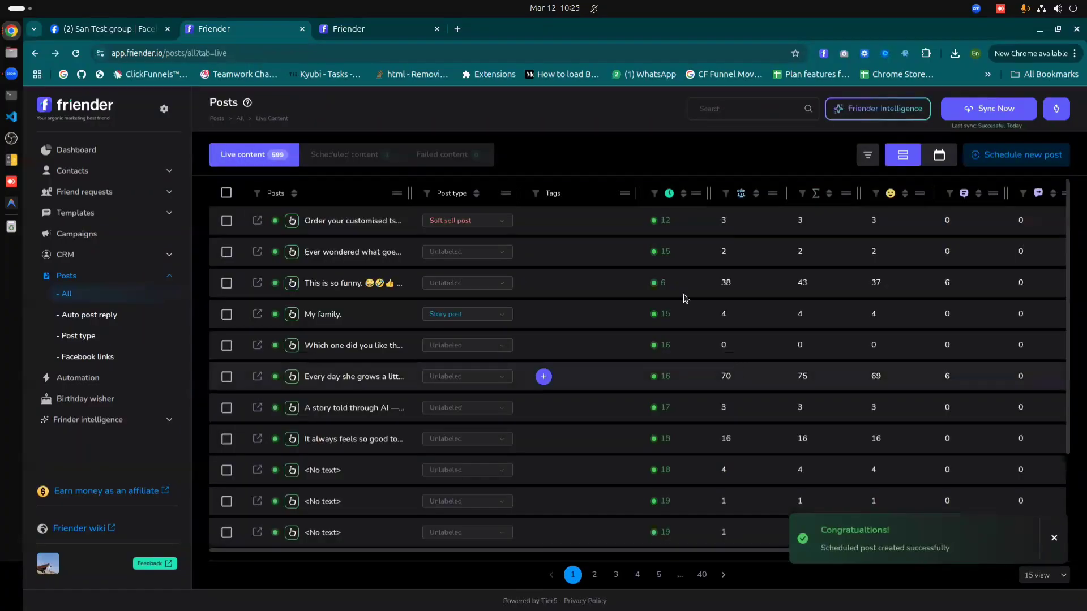
# Step: Check the repeated posts in the scheduled content list and the calendar, and view the details of the 16 March post
pyautogui.click(354, 155)
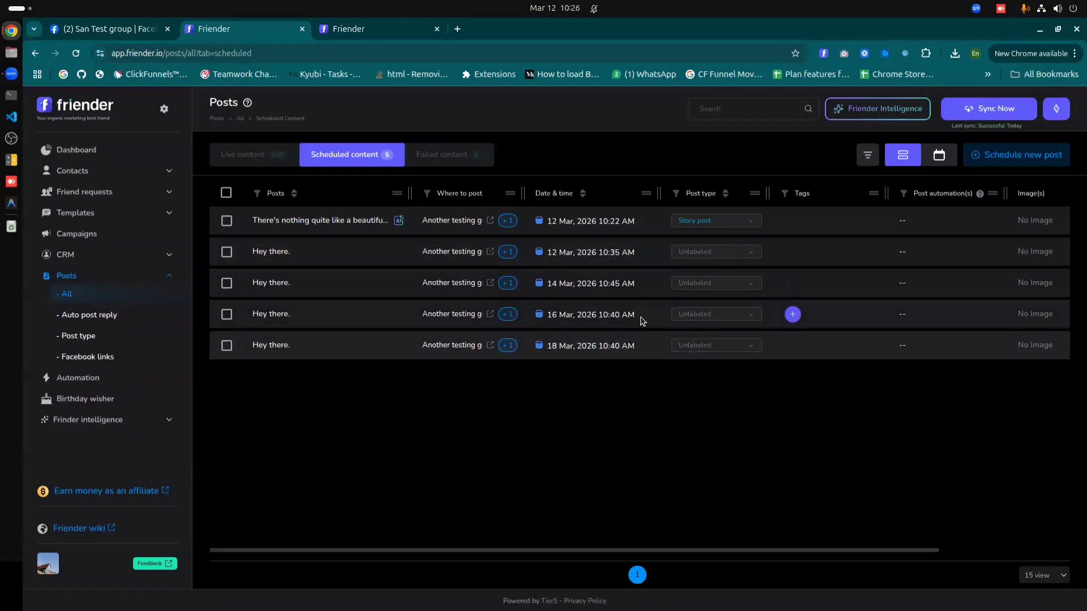
pyautogui.click(940, 156)
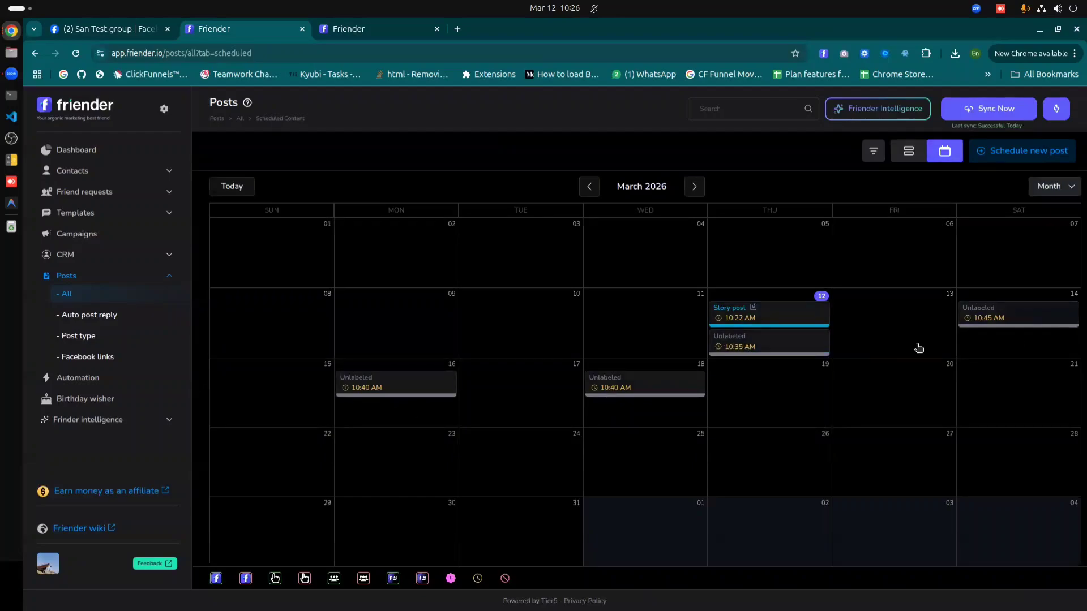
pyautogui.click(403, 385)
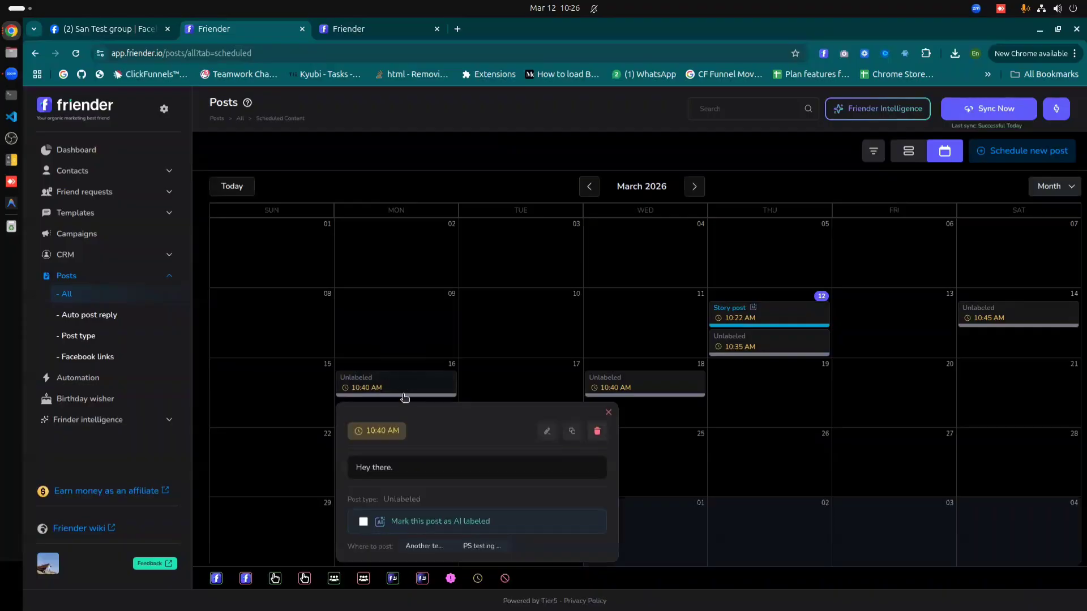
# Step: Open the 16 March post for editing, look at its AI content option, and return to the post list without saving
pyautogui.click(547, 432)
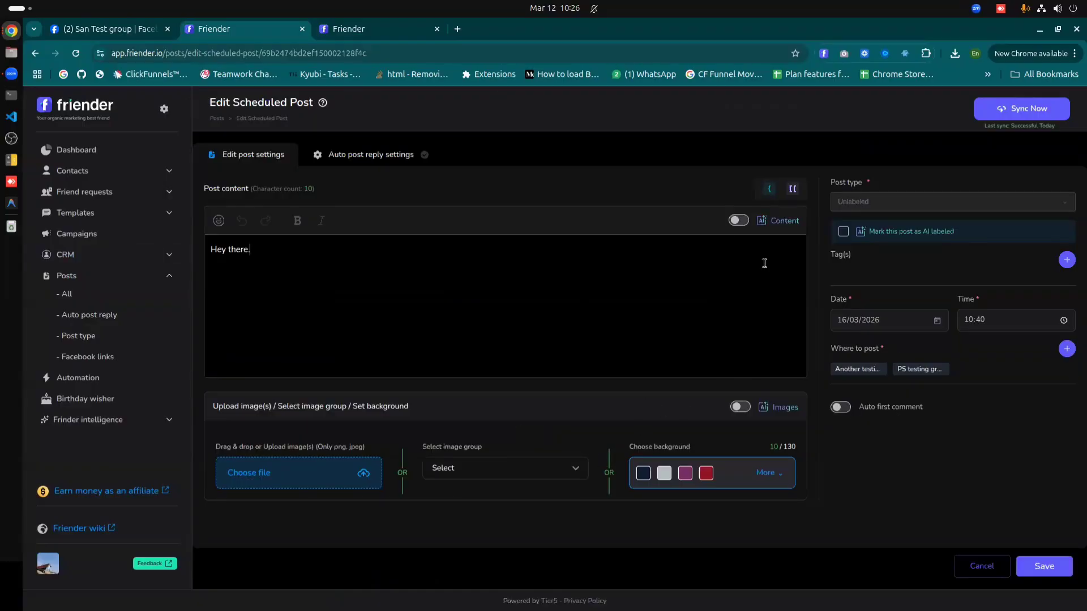
pyautogui.click(739, 220)
pyautogui.click(988, 161)
pyautogui.click(73, 296)
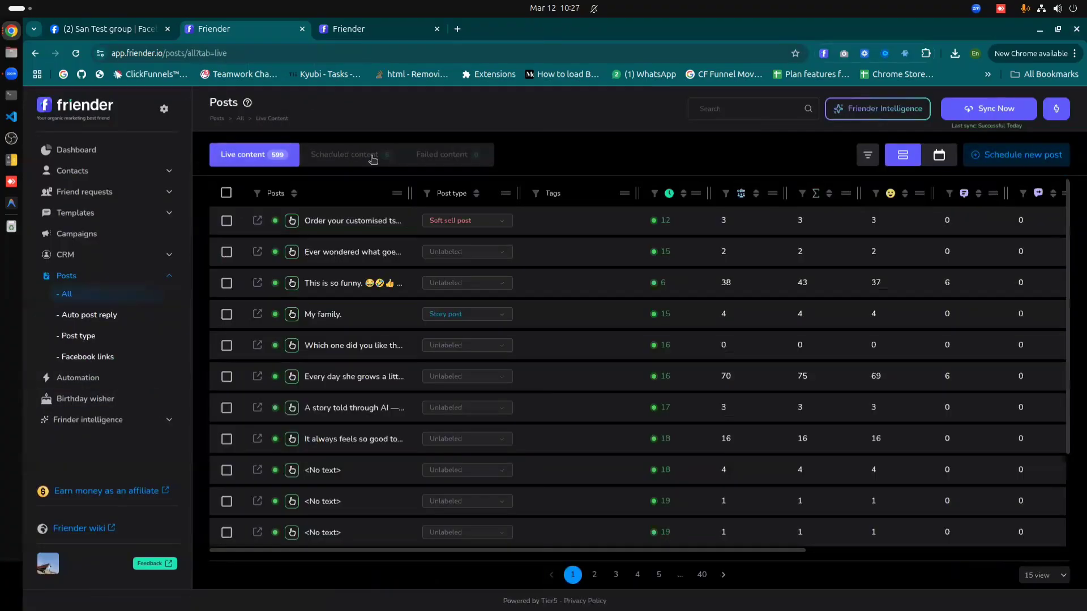
# Step: Delete the "Hey there." post scheduled for 12 March at 10:35 AM from the scheduled content
pyautogui.click(373, 158)
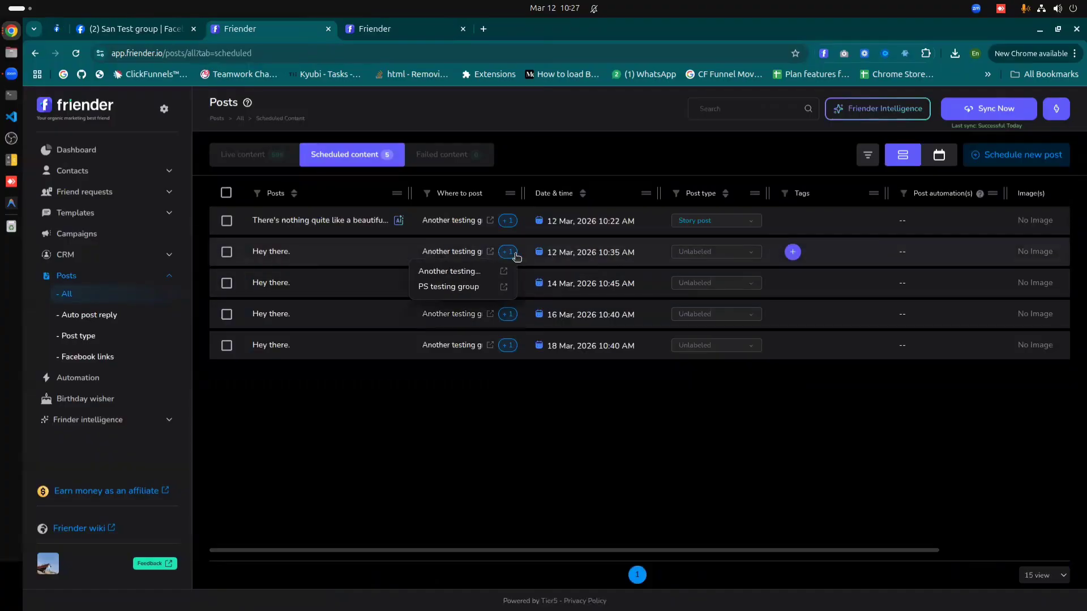
pyautogui.click(306, 252)
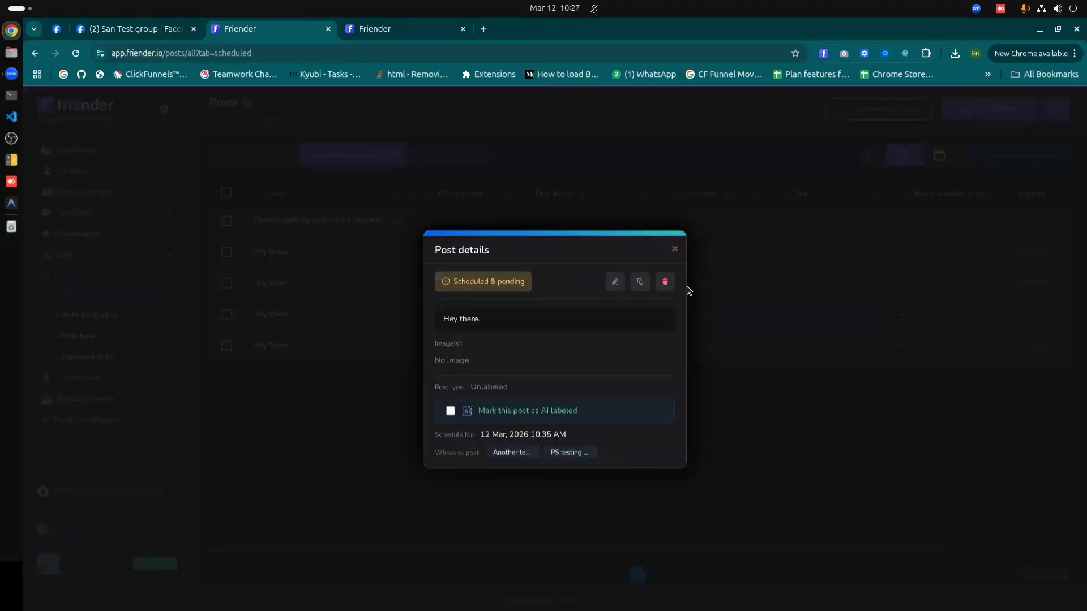
pyautogui.click(666, 283)
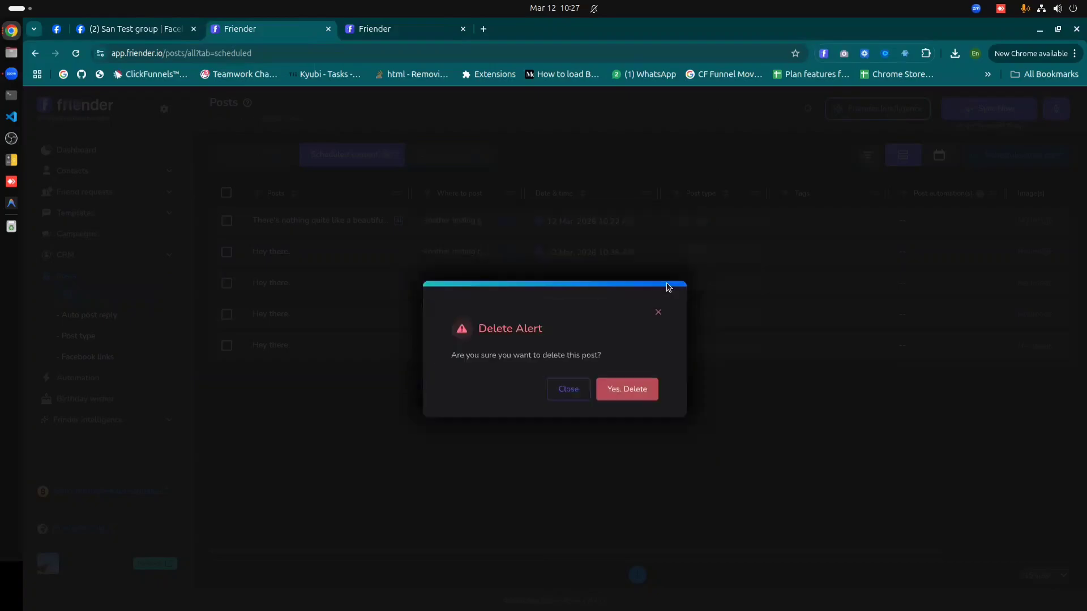
pyautogui.click(642, 397)
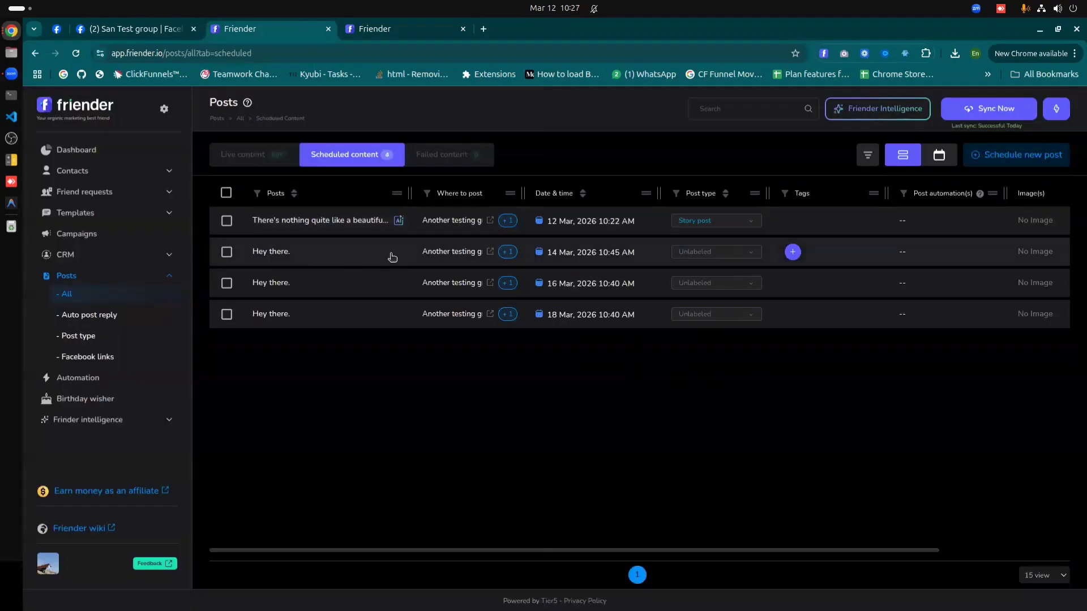
# Step: Delete the "Hey there." post scheduled for 14 March at 10:45 AM
pyautogui.click(337, 255)
pyautogui.click(665, 281)
pyautogui.click(645, 390)
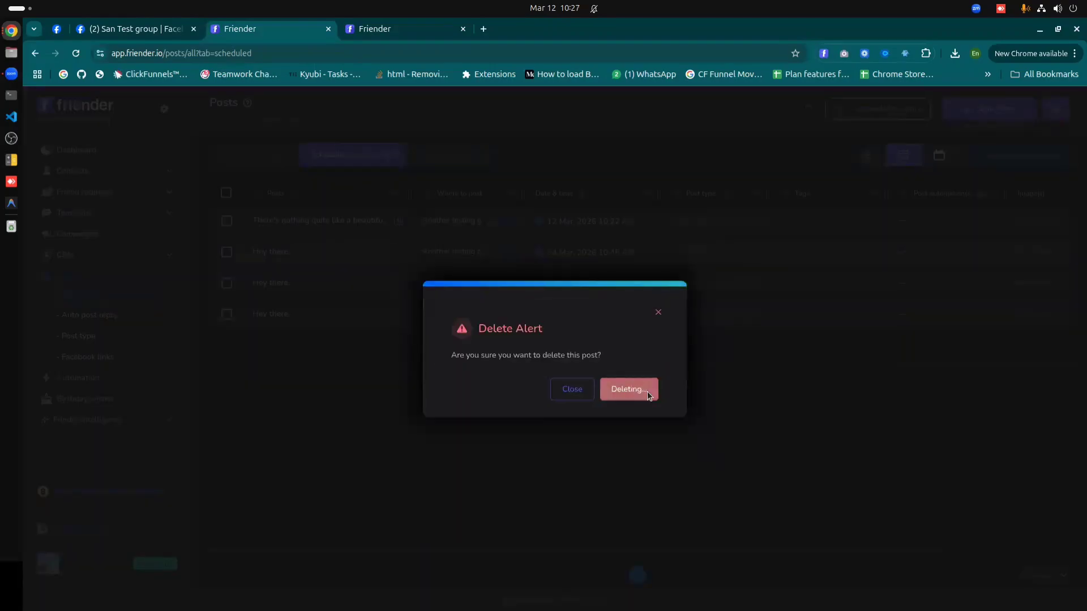
# Step: Select the "Hey there." posts scheduled for 16 and 18 March and delete them together
pyautogui.click(227, 251)
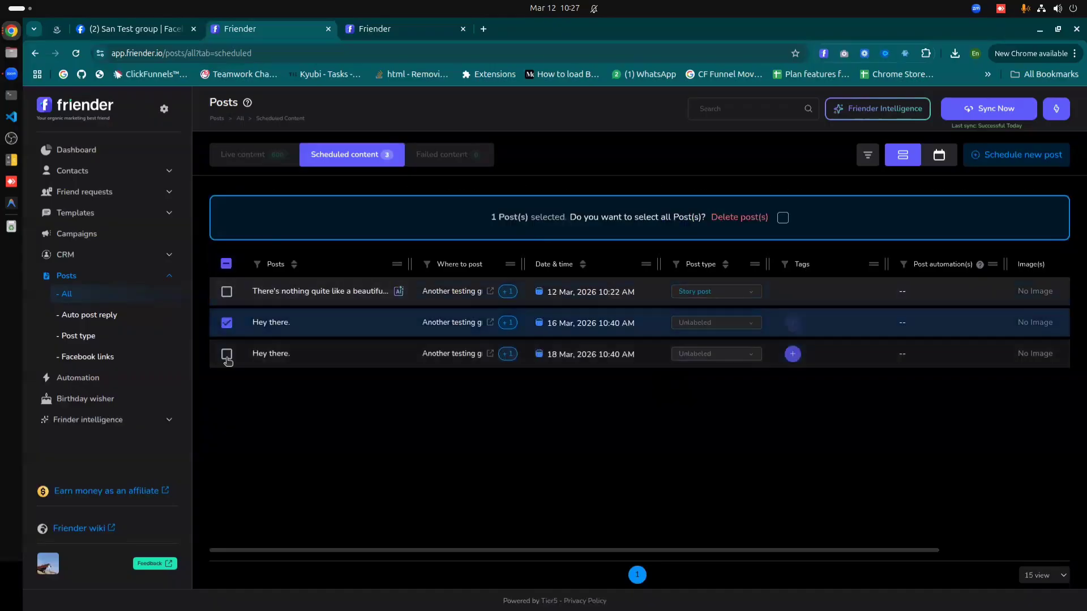
pyautogui.click(227, 355)
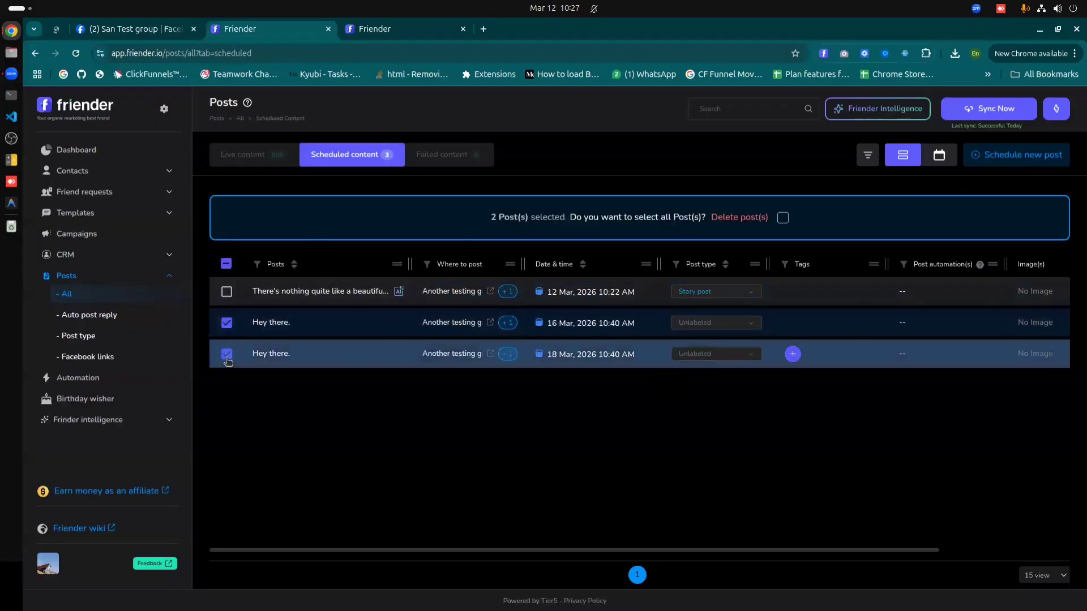
pyautogui.click(745, 218)
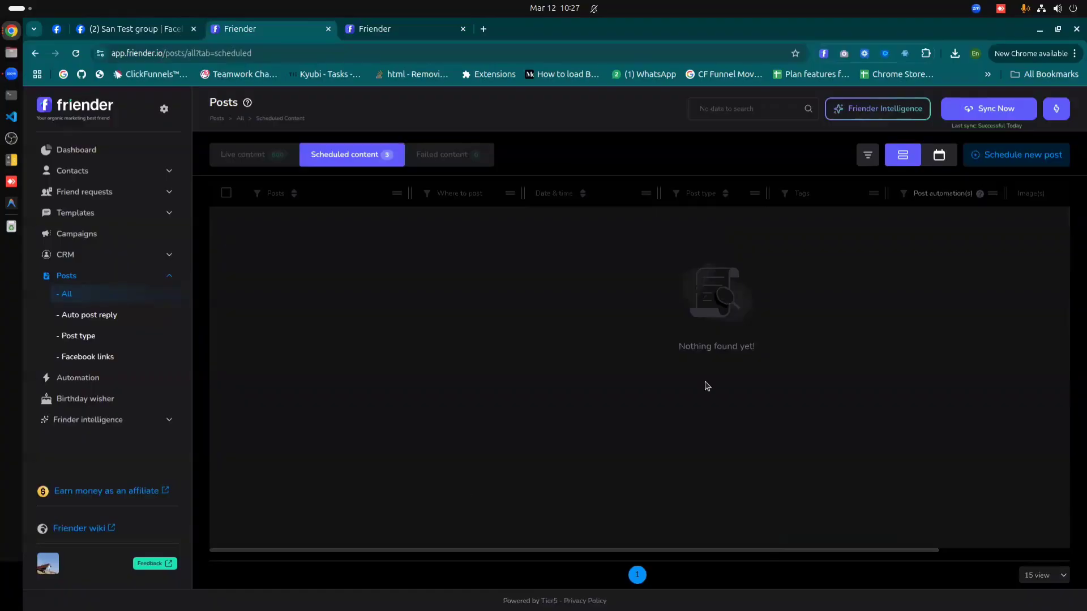
# Step: Look at the Facebook posting tab, then return to Friender and show the live content list
pyautogui.click(56, 31)
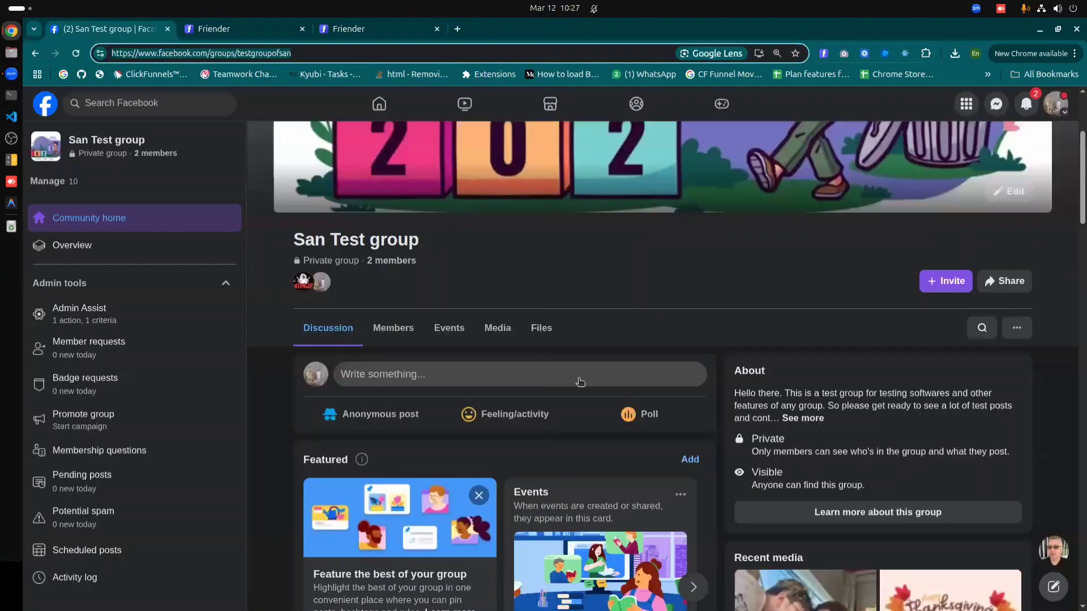
pyautogui.click(244, 29)
pyautogui.click(251, 160)
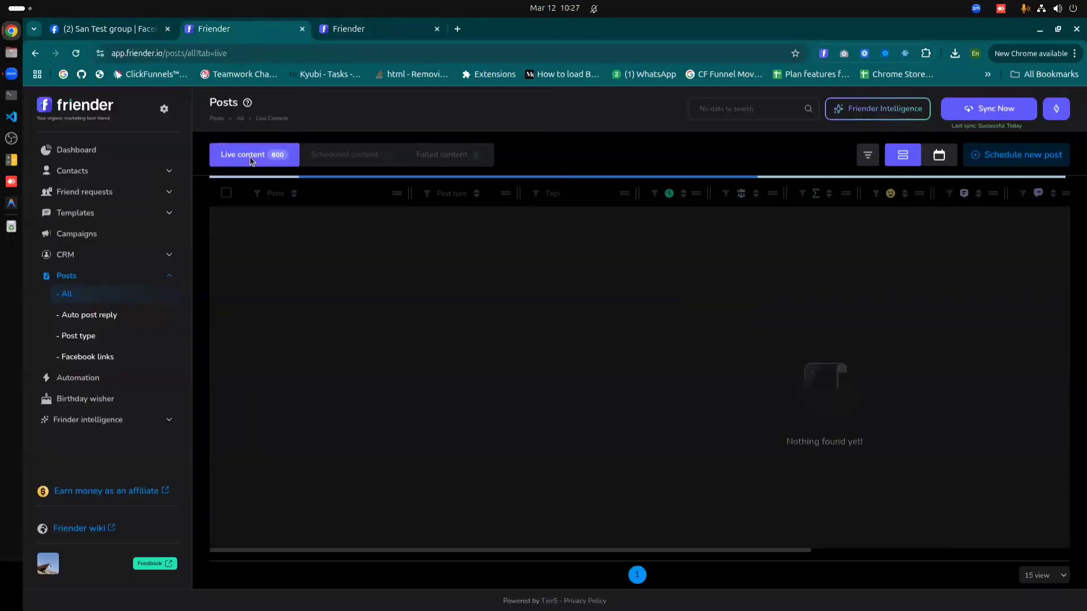
# Step: Check the remaining scheduled Story post's destinations, then examine its entry and source marker in the live content list
pyautogui.click(342, 155)
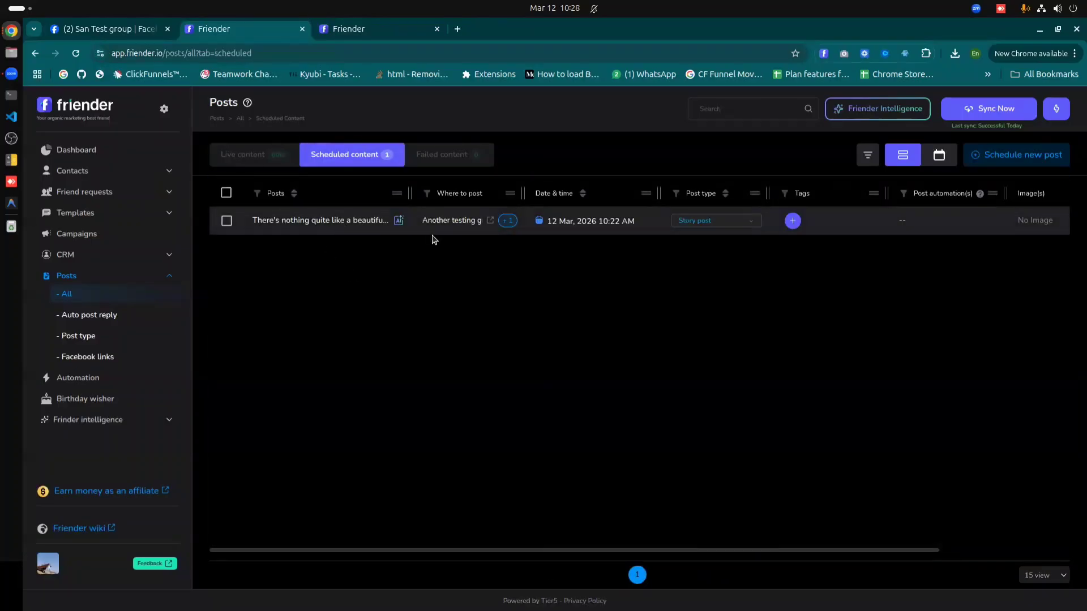
pyautogui.click(507, 220)
pyautogui.click(280, 162)
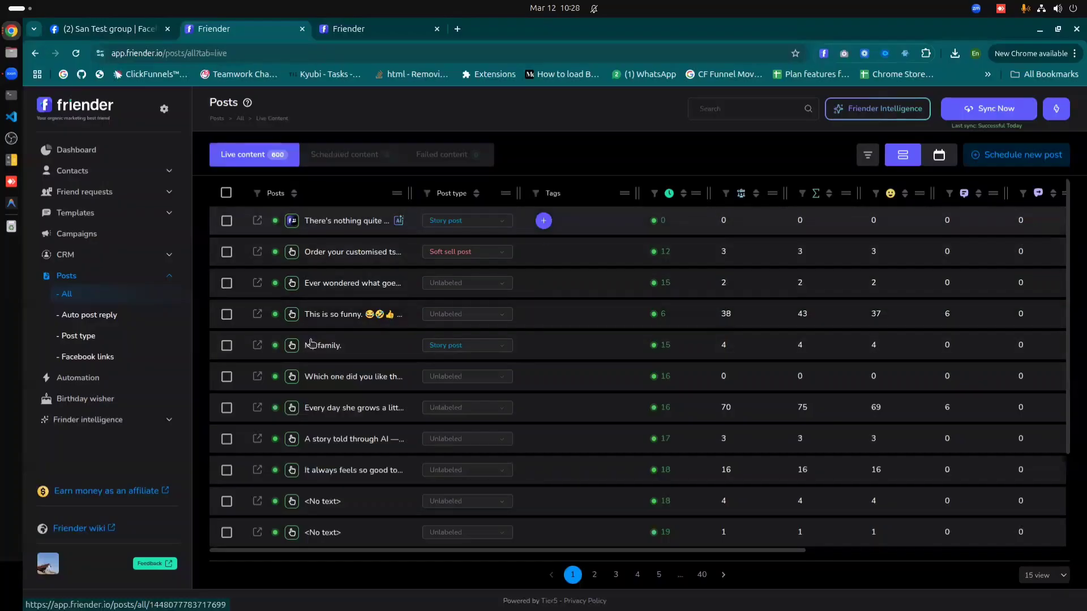
pyautogui.moveTo(293, 229)
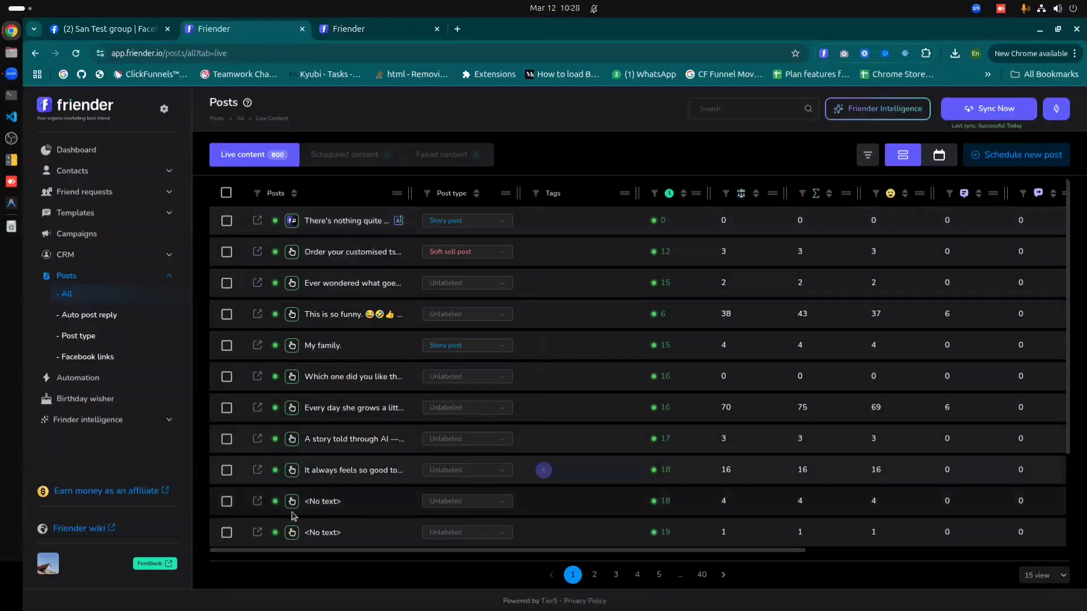
# Step: Compare the scheduled and live content lists, then open the details of the live "There's nothing quite..." Story post
pyautogui.moveTo(289, 352)
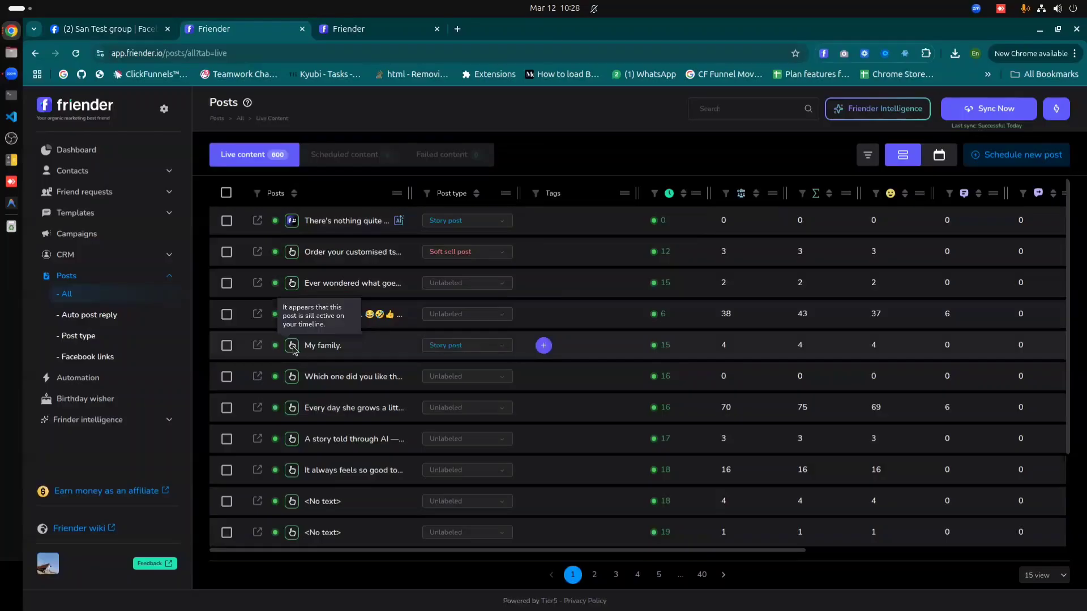
pyautogui.click(339, 226)
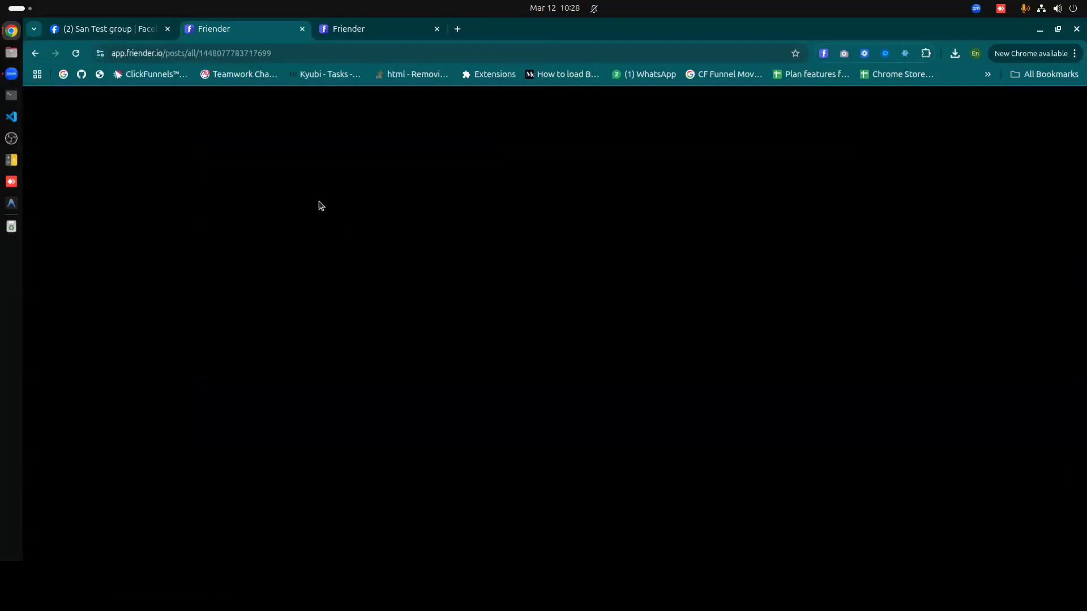
pyautogui.click(35, 53)
pyautogui.click(77, 53)
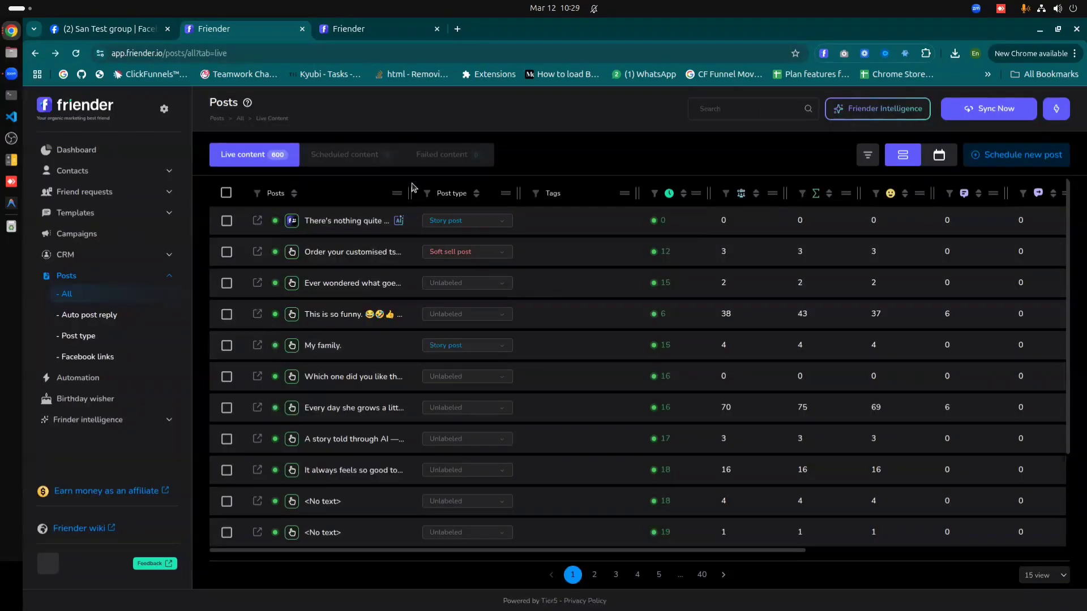
pyautogui.click(324, 159)
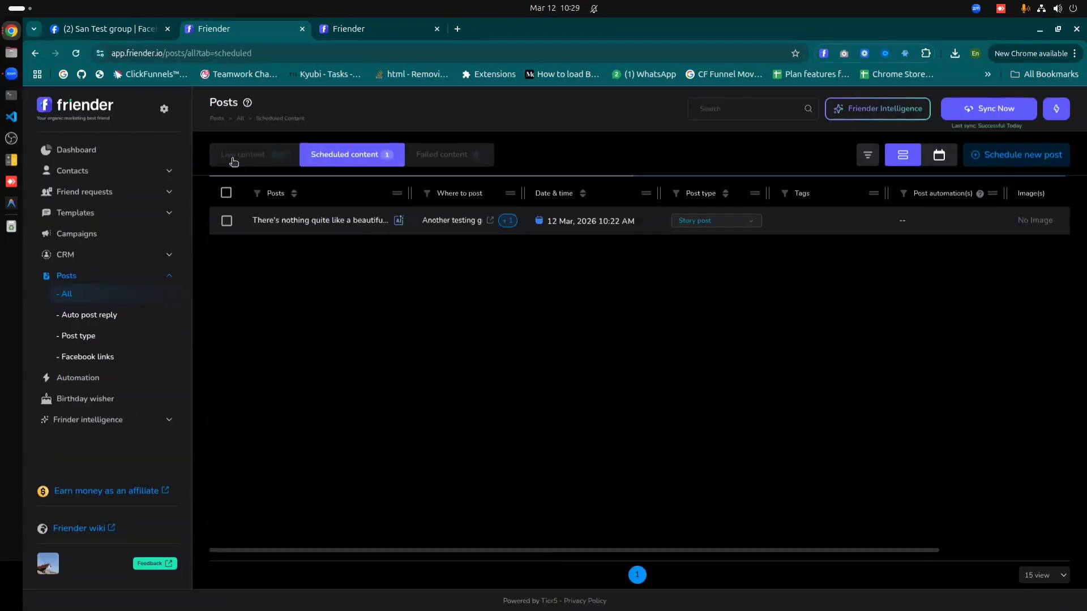
pyautogui.click(232, 160)
pyautogui.click(317, 221)
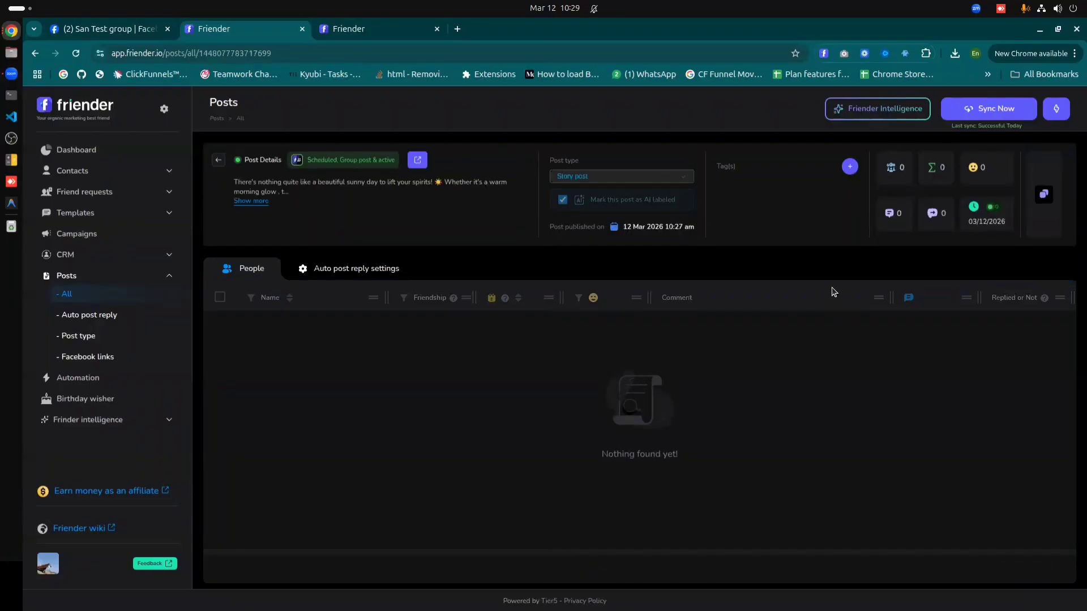
# Step: Examine the post's auto reply settings and full caption, then view the published post and its first comment on Facebook and close it
pyautogui.click(347, 269)
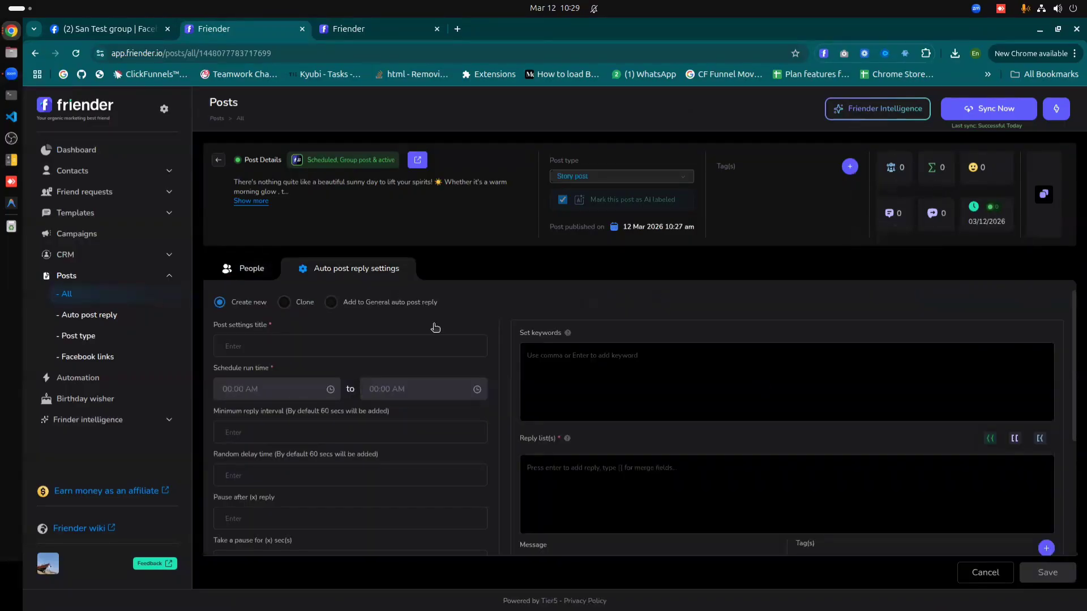
pyautogui.click(255, 202)
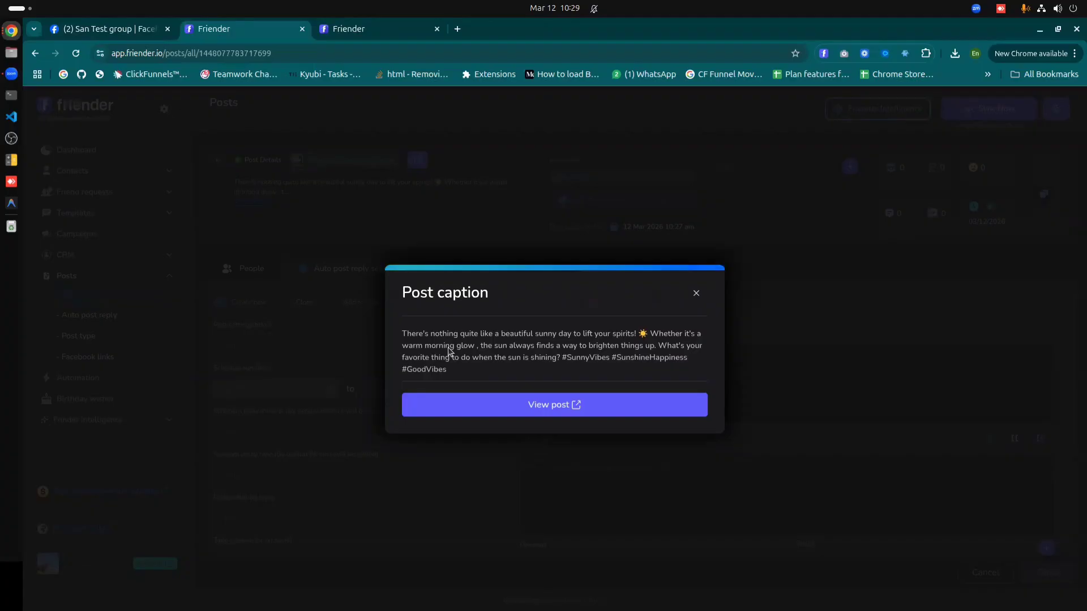
pyautogui.click(587, 415)
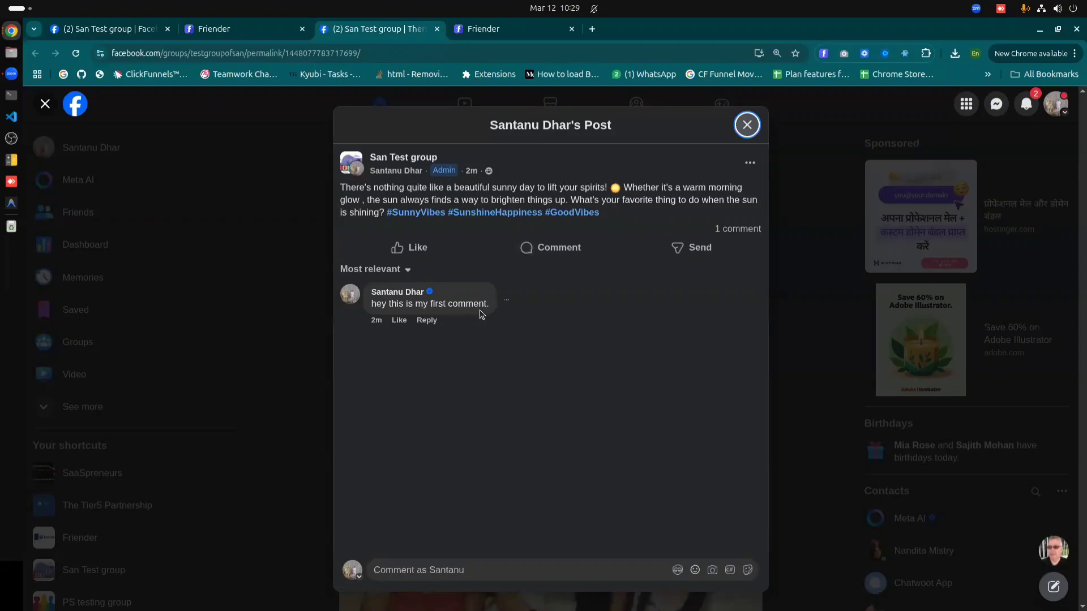
pyautogui.click(747, 124)
pyautogui.click(435, 31)
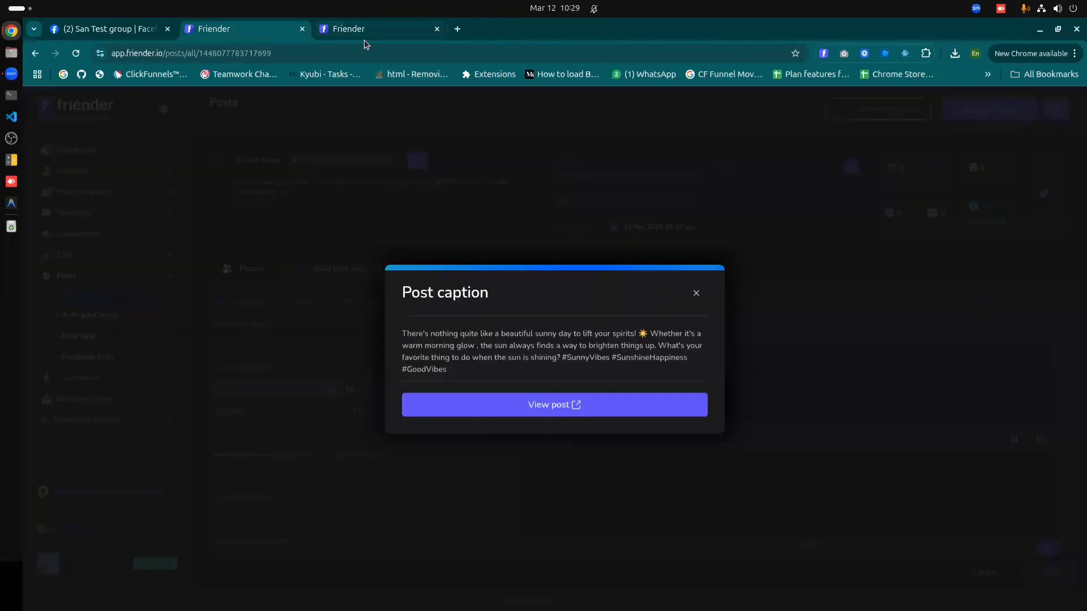
# Step: Close the extra Friender tab showing the "My family." post and dismiss the post caption
pyautogui.click(340, 32)
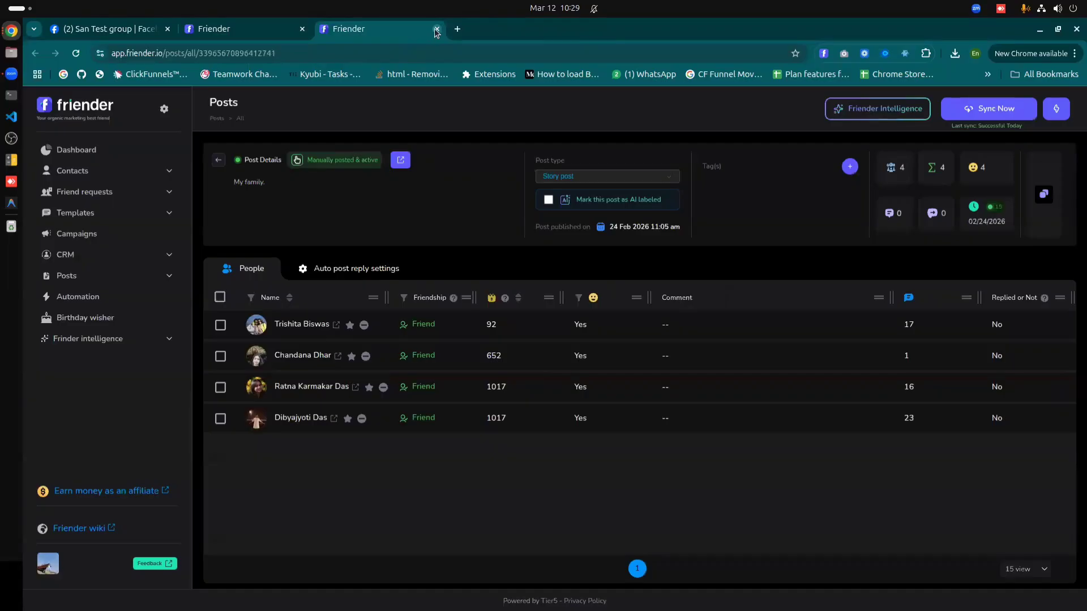
pyautogui.click(436, 29)
pyautogui.click(697, 292)
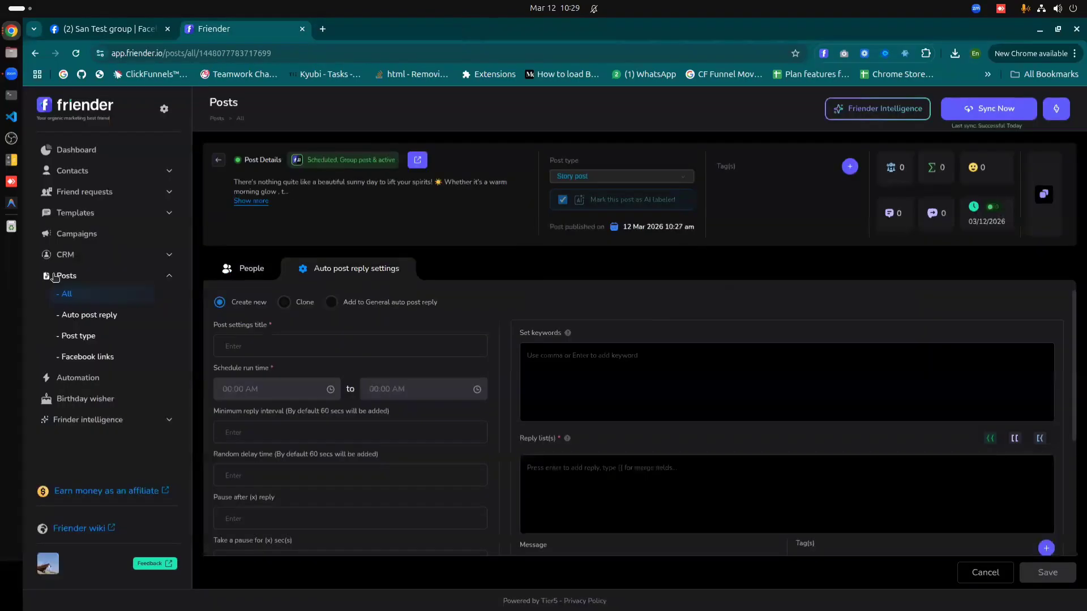
# Step: Start scheduling a new post, look at its auto post reply settings, and return to the post settings
pyautogui.click(81, 298)
pyautogui.click(1008, 160)
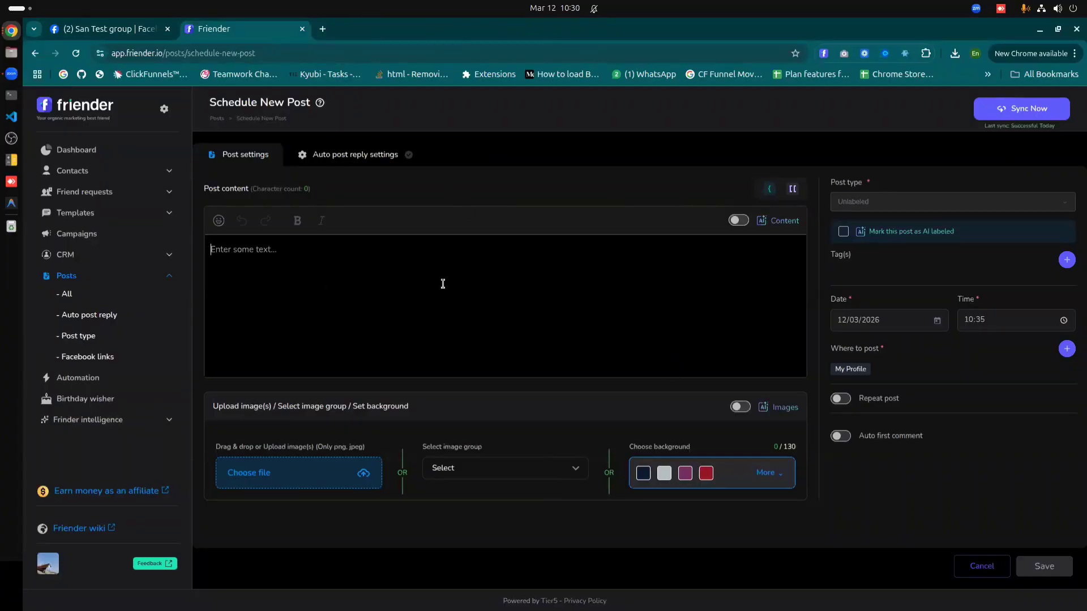
pyautogui.click(363, 156)
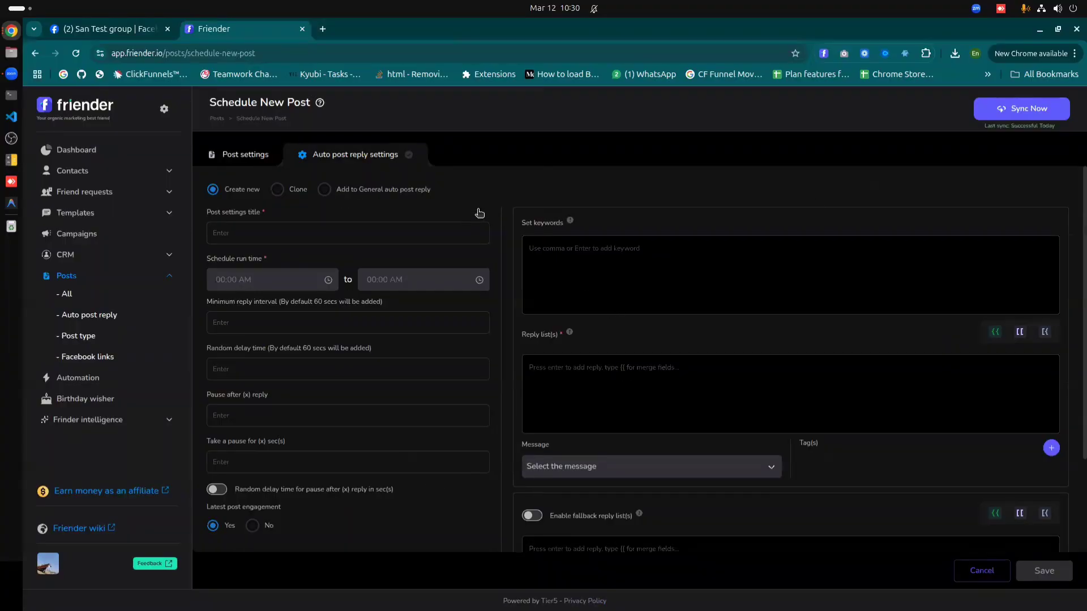
pyautogui.click(244, 161)
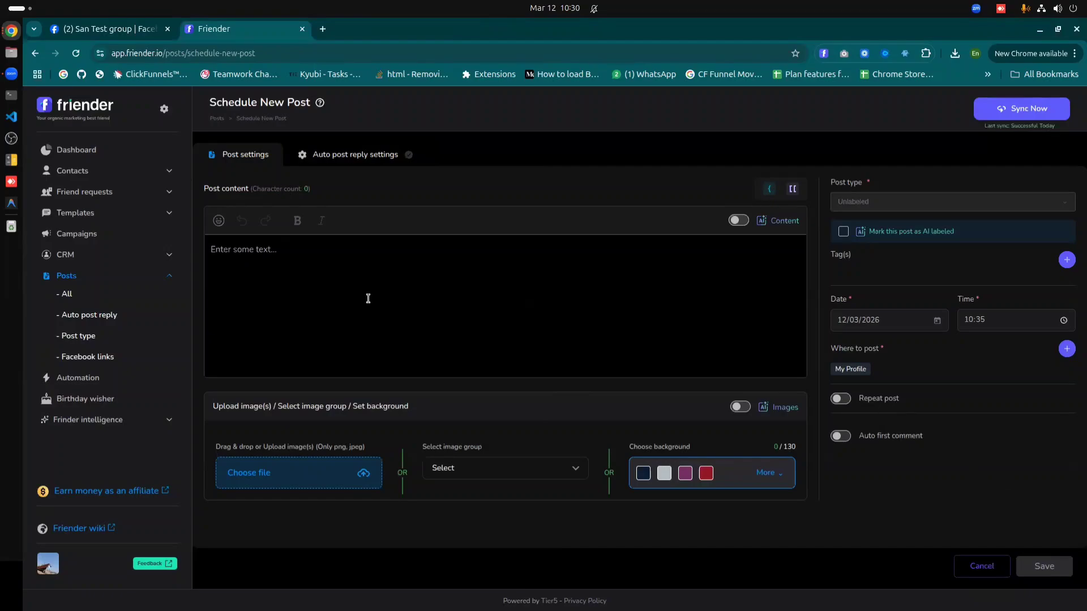
# Step: Generate the post content with AI from the prompt "generate a content on pets. such as cats or dogs. reply only the content and nothing else."
pyautogui.click(738, 220)
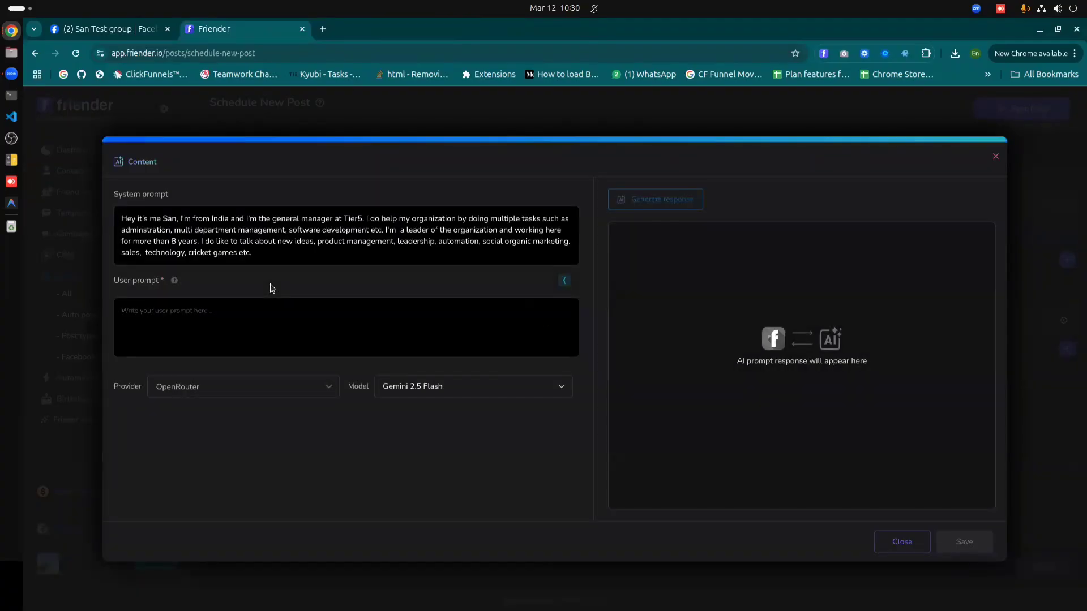
pyautogui.click(260, 325)
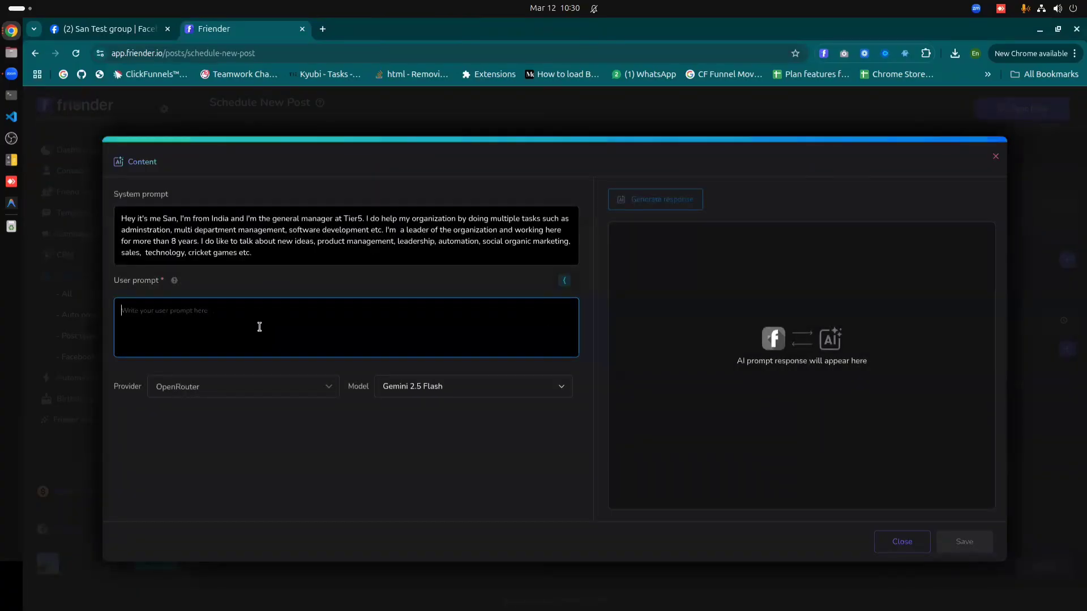
pyautogui.write('generate a content on pets. such as cats or dogs. reply only the content and nothing else.')
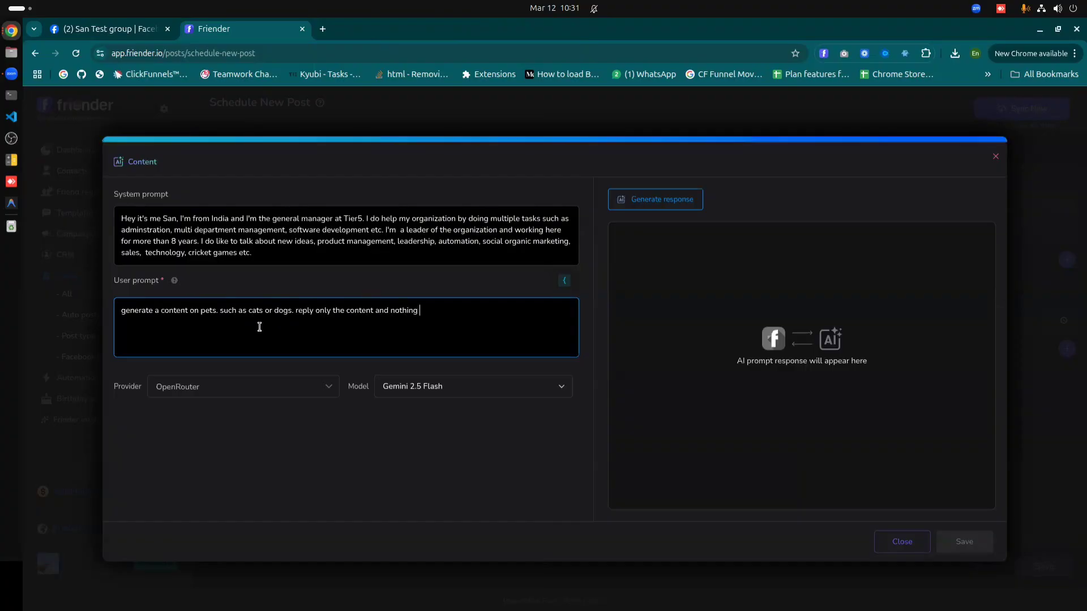
pyautogui.click(641, 201)
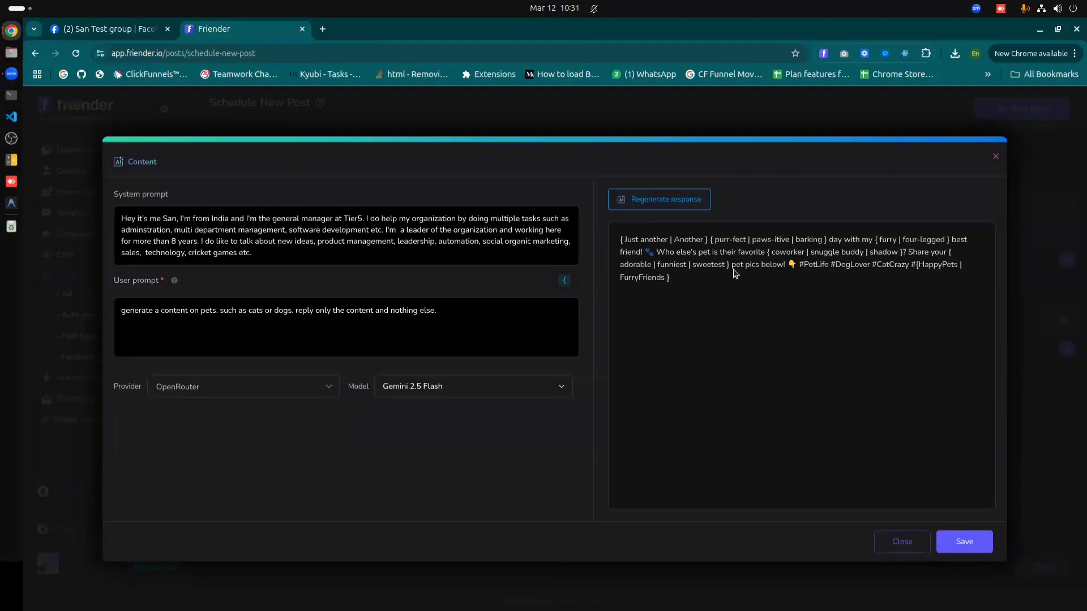
pyautogui.click(956, 541)
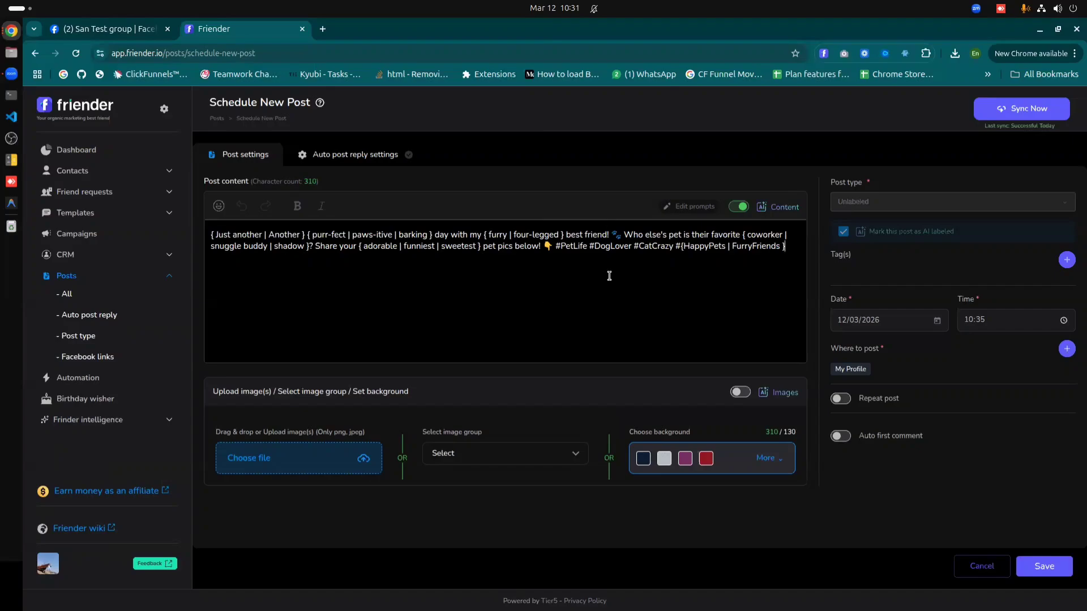
# Step: Set the post type to Engagement post and the posting time to 10:38
pyautogui.click(889, 205)
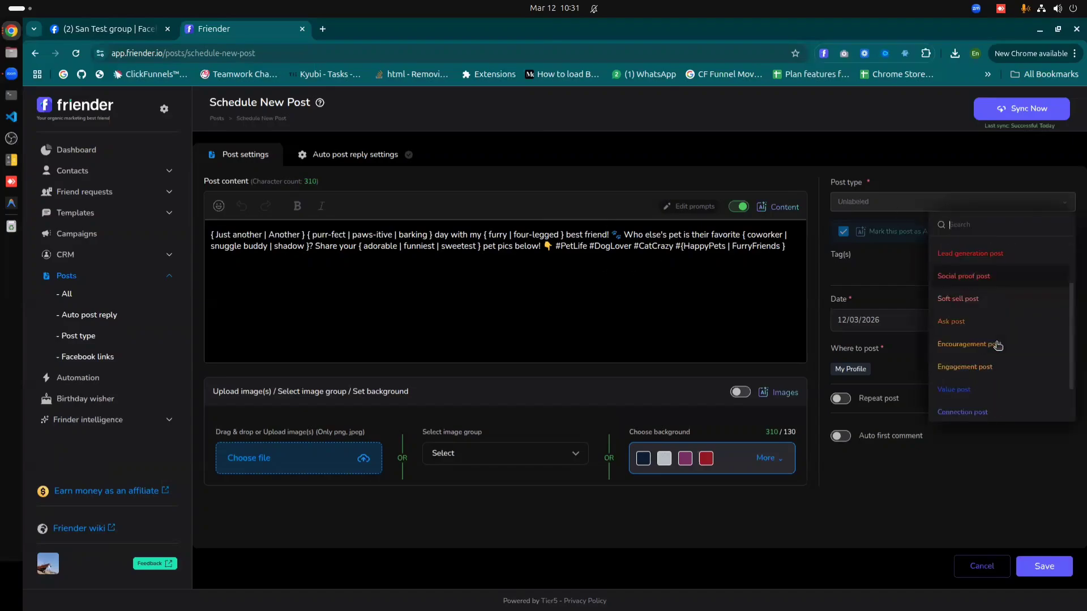
pyautogui.click(971, 412)
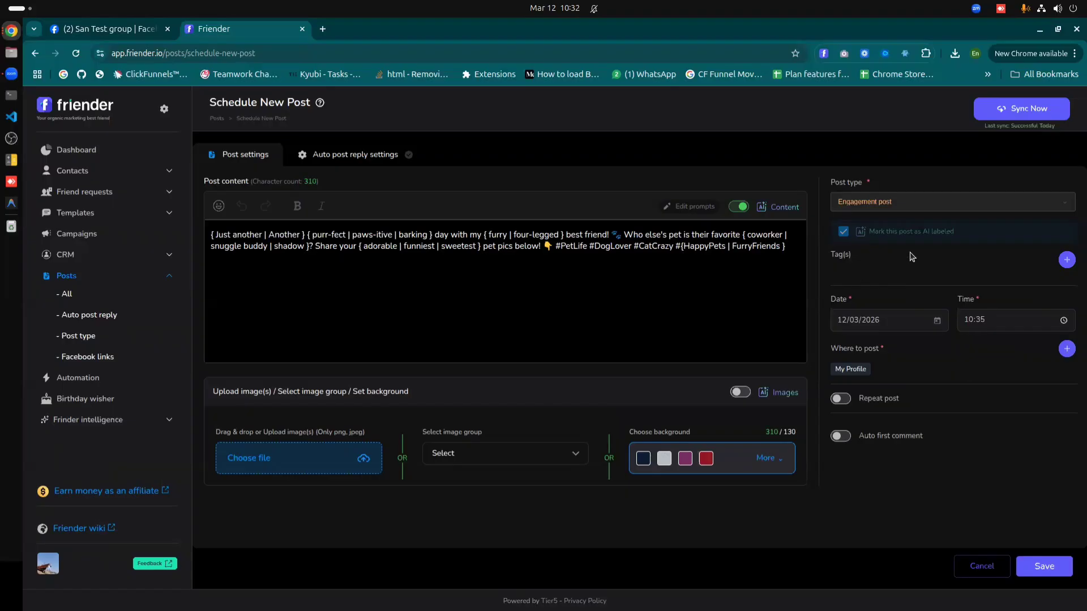
pyautogui.click(1063, 320)
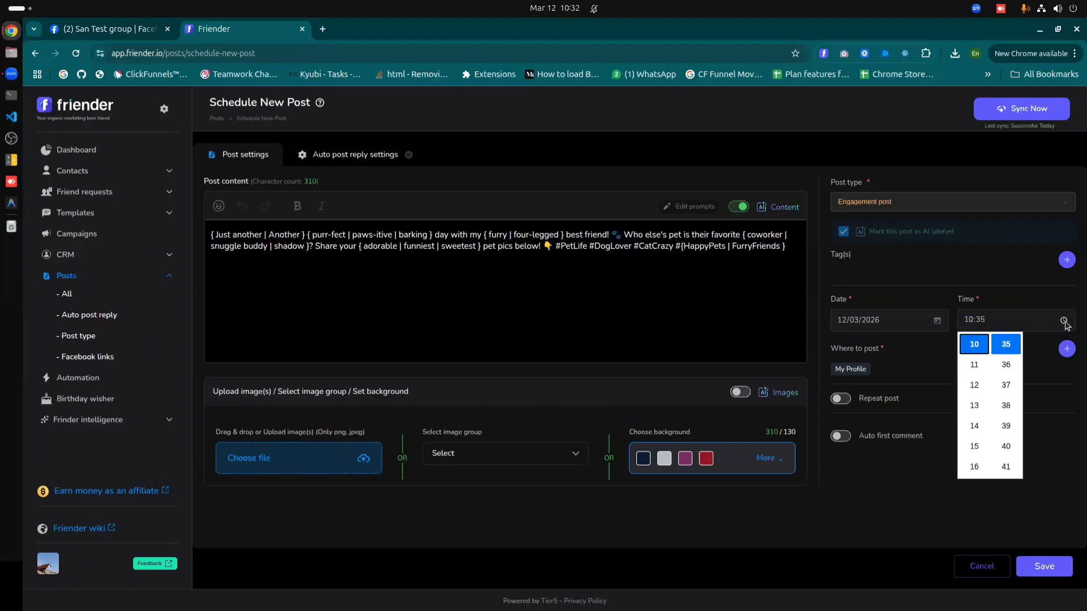
pyautogui.click(1007, 386)
pyautogui.click(1005, 405)
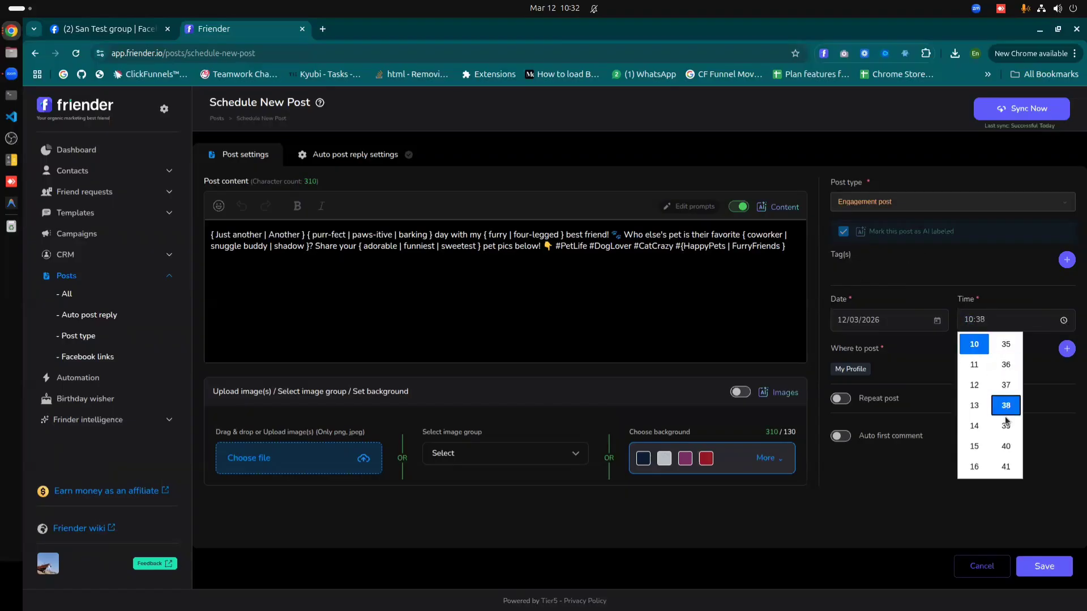
pyautogui.click(1028, 434)
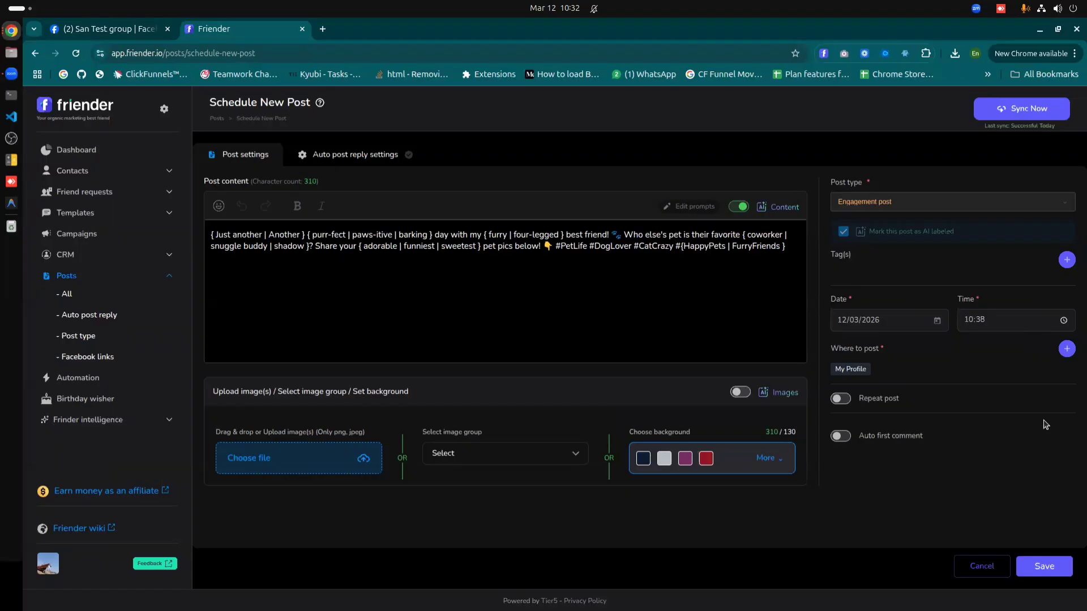
# Step: Set the post's destinations to Another testing group and PS testing group, leaving out My Profile
pyautogui.click(1067, 349)
pyautogui.click(435, 387)
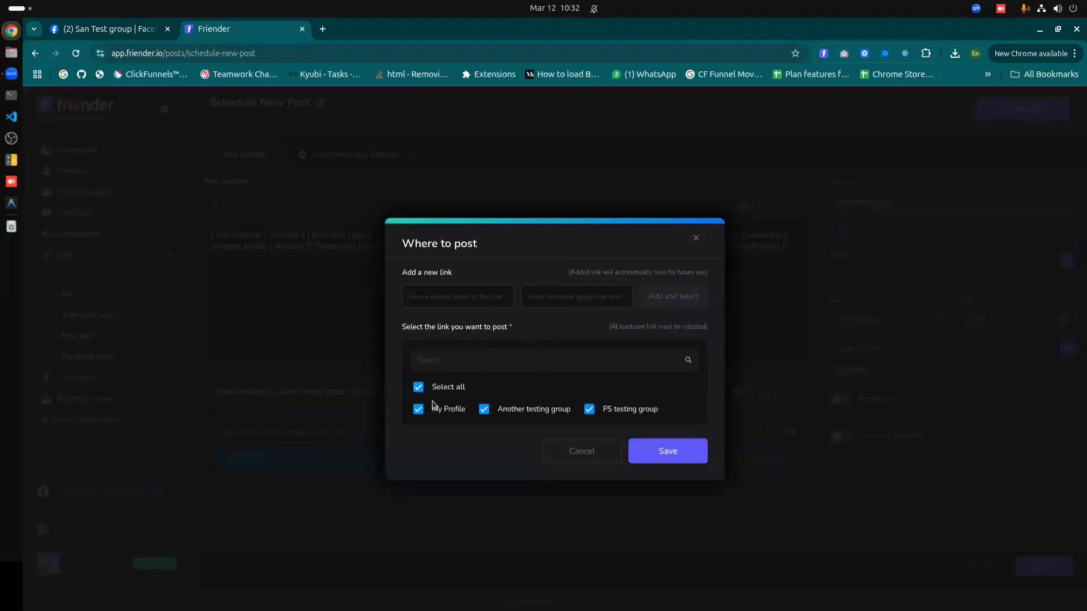
pyautogui.click(435, 408)
pyautogui.click(668, 453)
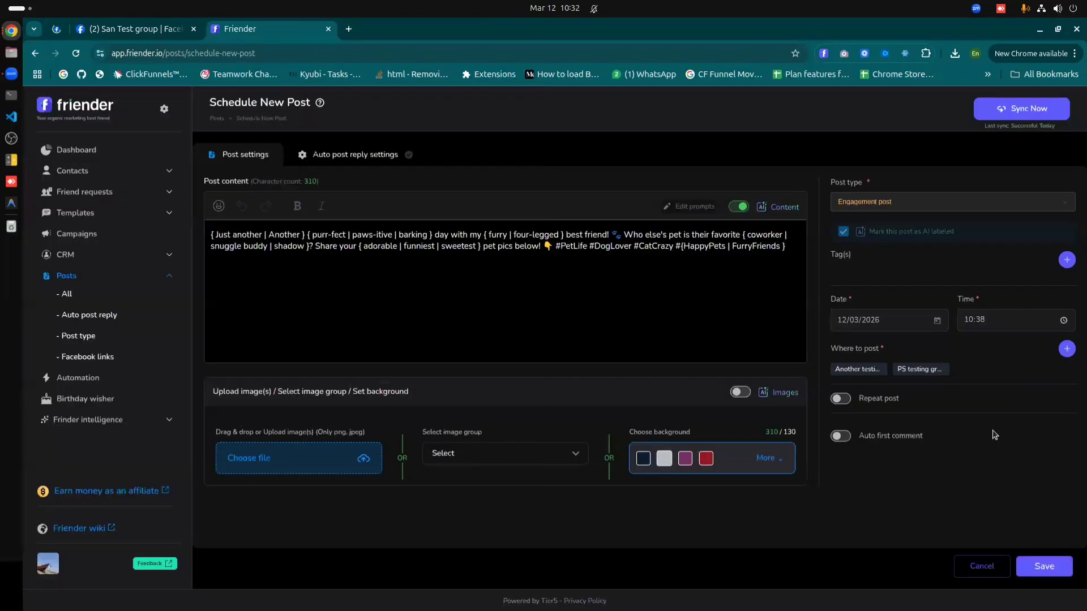
# Step: Turn on repeat posting with a random delay of 10 minutes and 5 repeat posts, then save the post
pyautogui.click(836, 400)
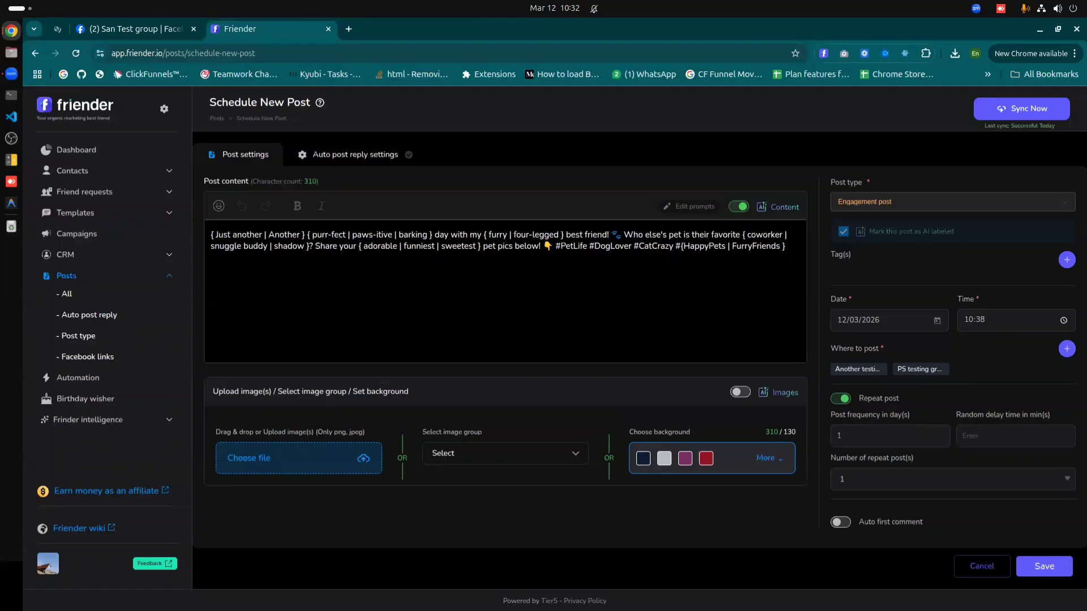
pyautogui.click(1022, 441)
pyautogui.write('10')
pyautogui.click(990, 469)
pyautogui.click(847, 233)
pyautogui.click(1055, 569)
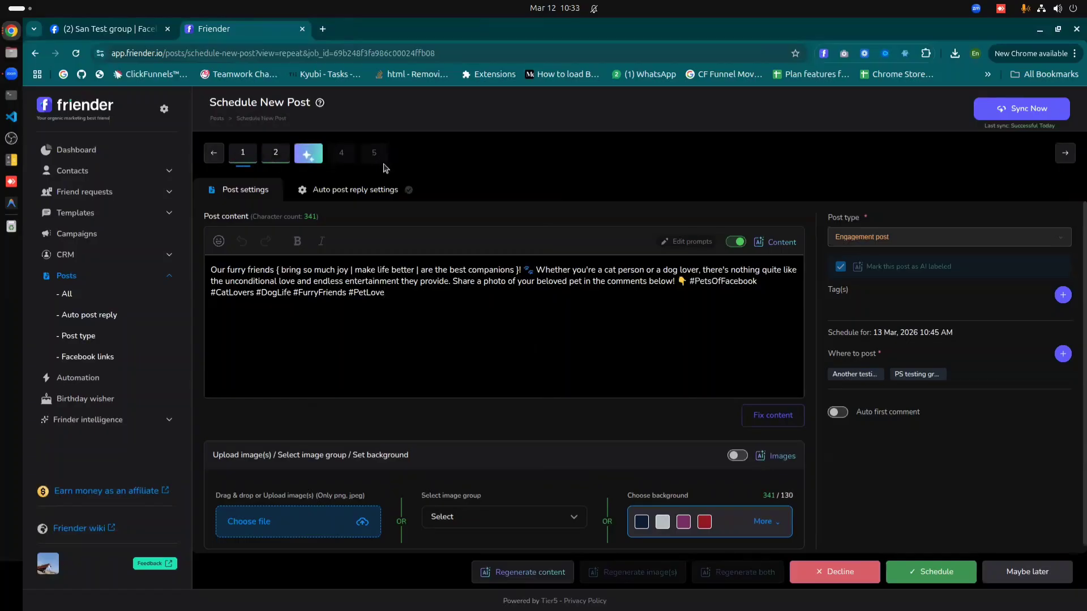
# Step: Look through the AI-generated repeat posts, ending on the first one
pyautogui.click(272, 159)
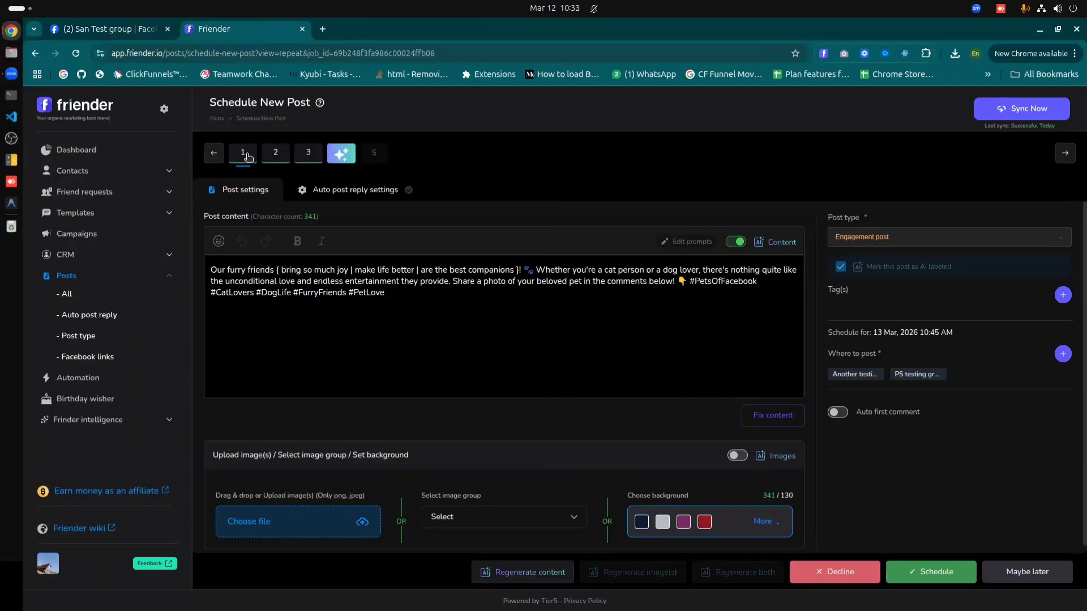
pyautogui.click(306, 157)
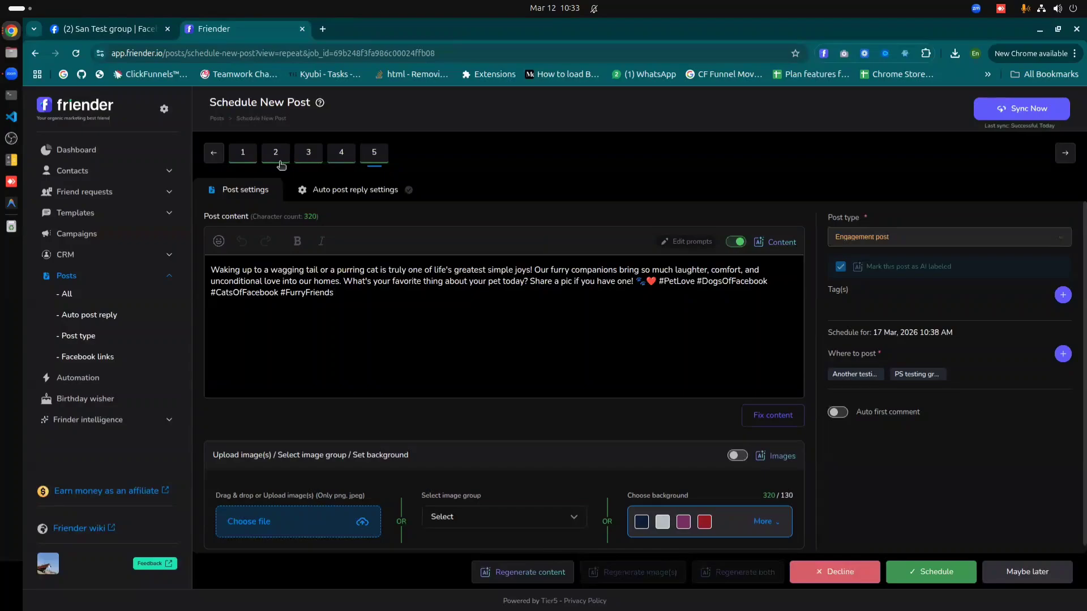
pyautogui.click(248, 157)
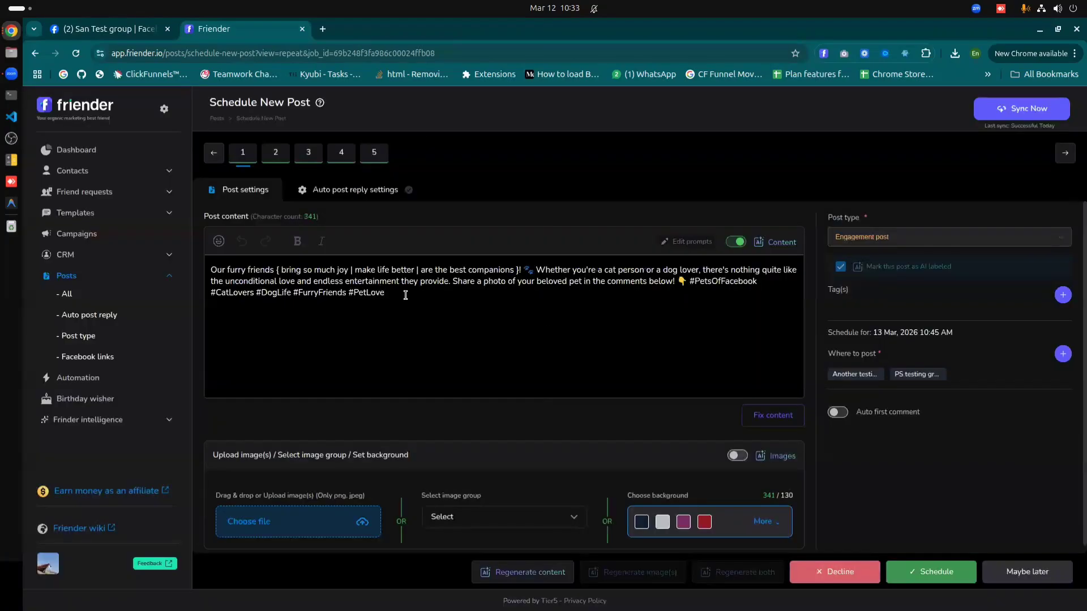
# Step: Examine the first repeat post's options for auto first comment, destinations, post type and auto post reply
pyautogui.scroll(-1, 581, 427)
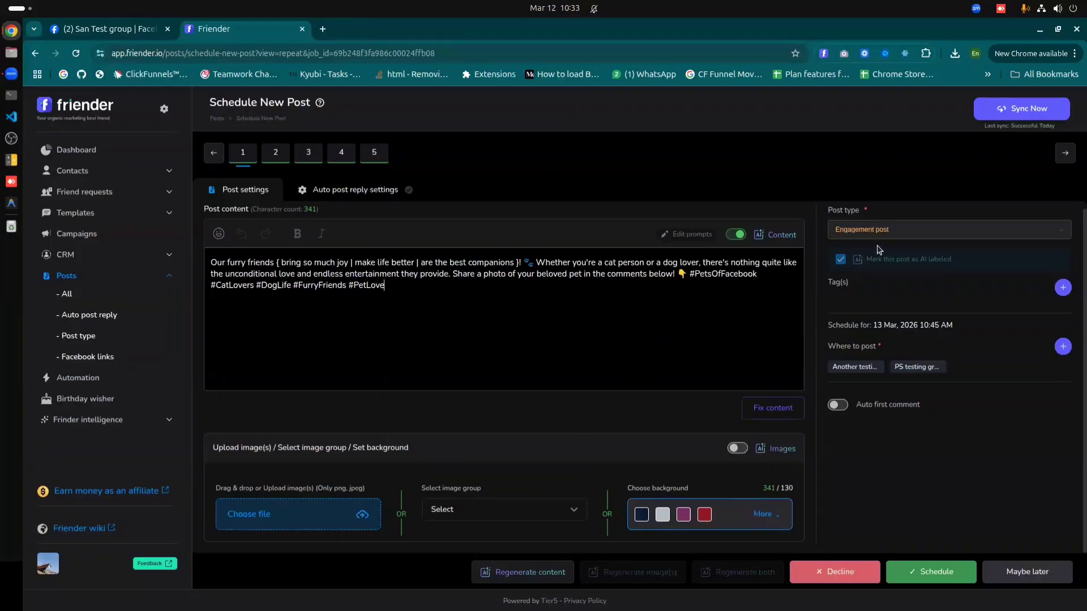
pyautogui.click(834, 411)
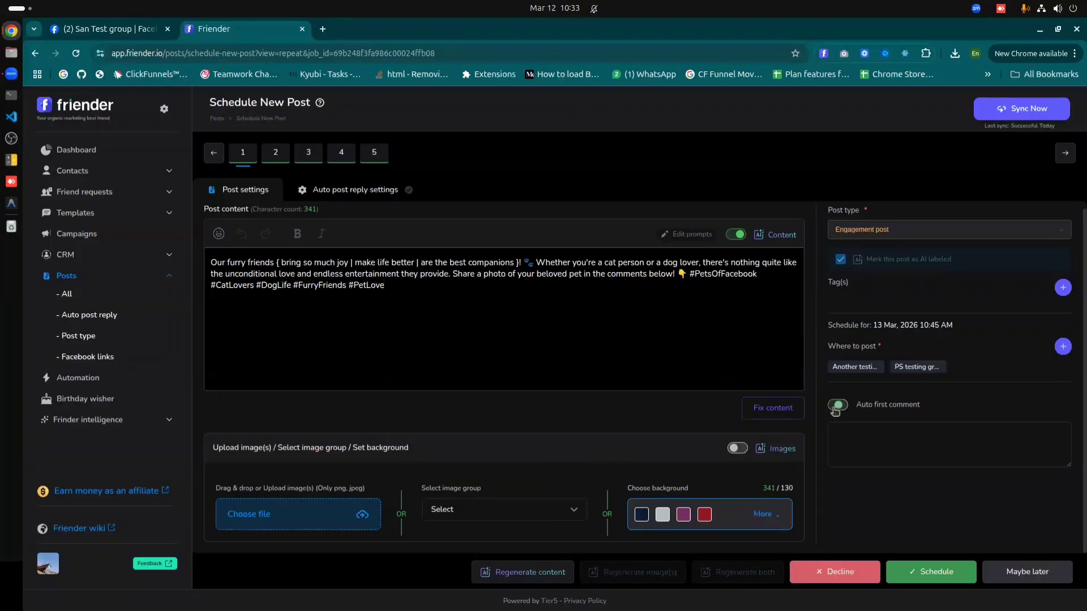
pyautogui.click(1062, 346)
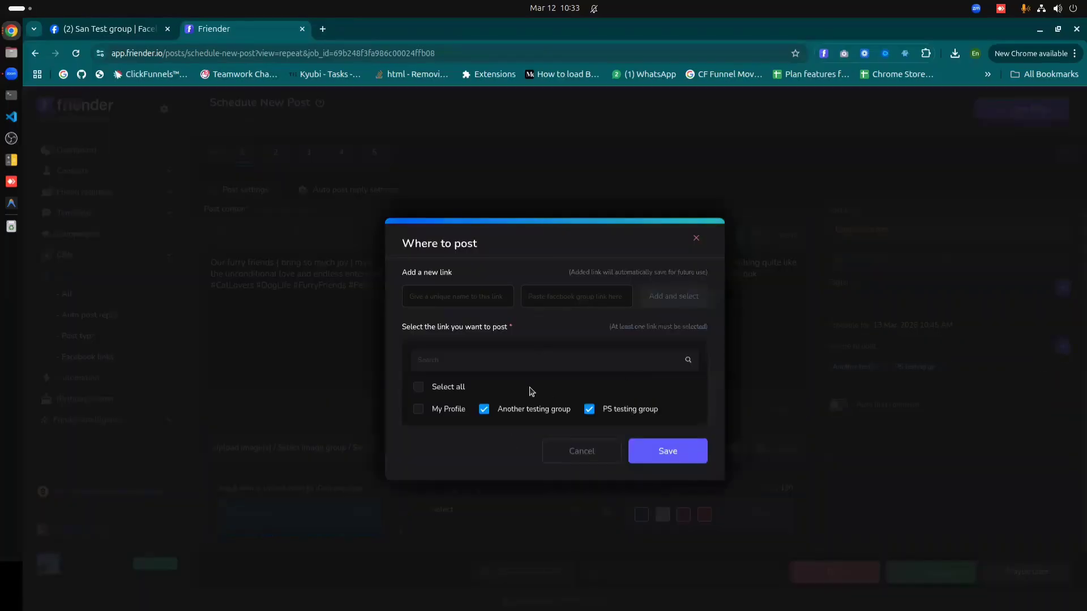
pyautogui.click(694, 239)
pyautogui.click(864, 228)
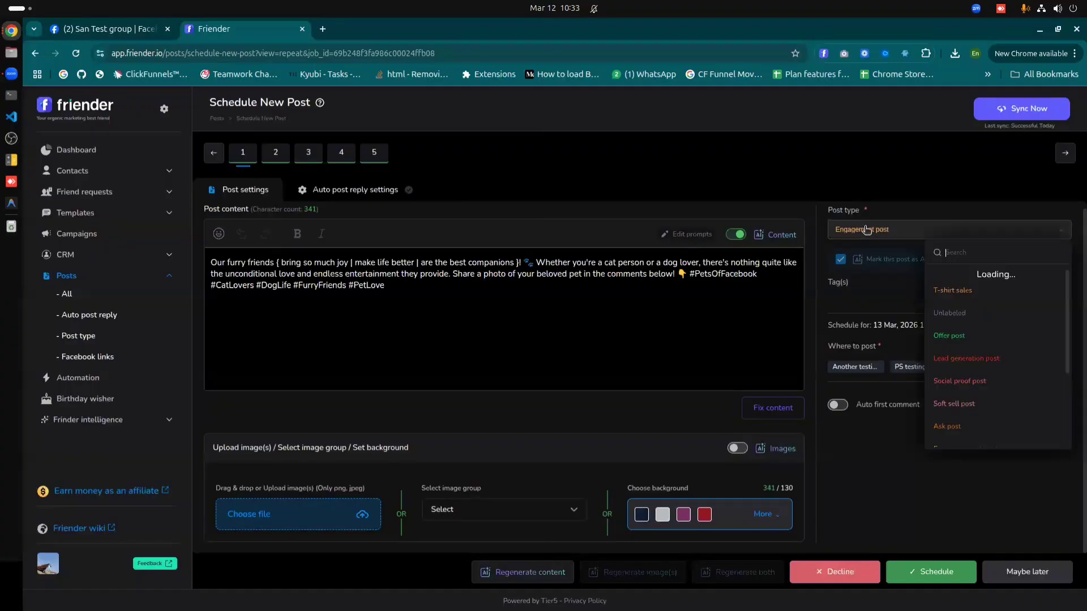
pyautogui.scroll(3, 956, 366)
pyautogui.click(910, 189)
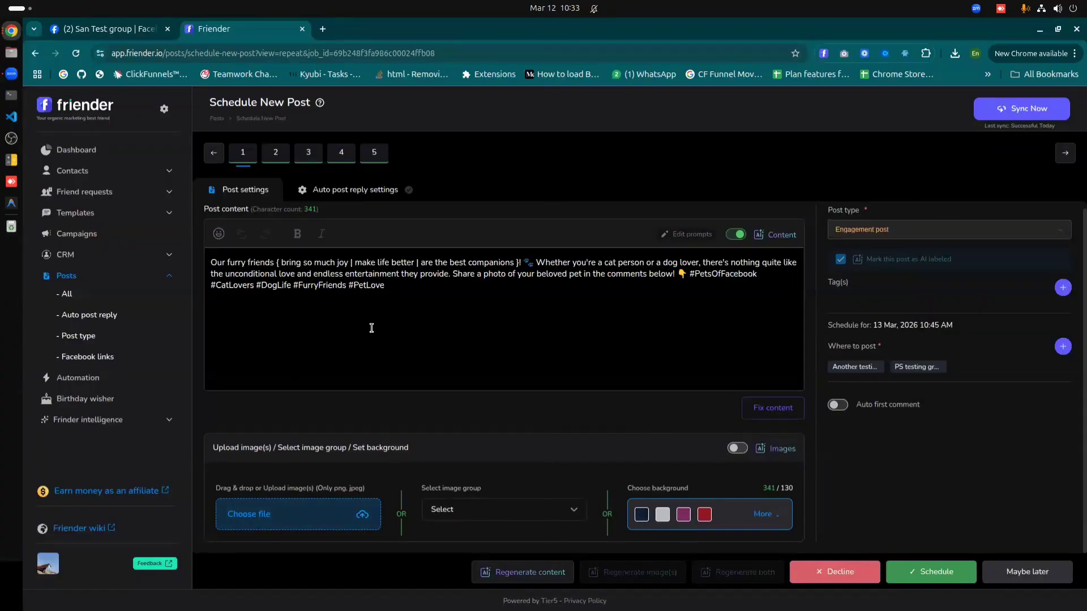
pyautogui.click(348, 187)
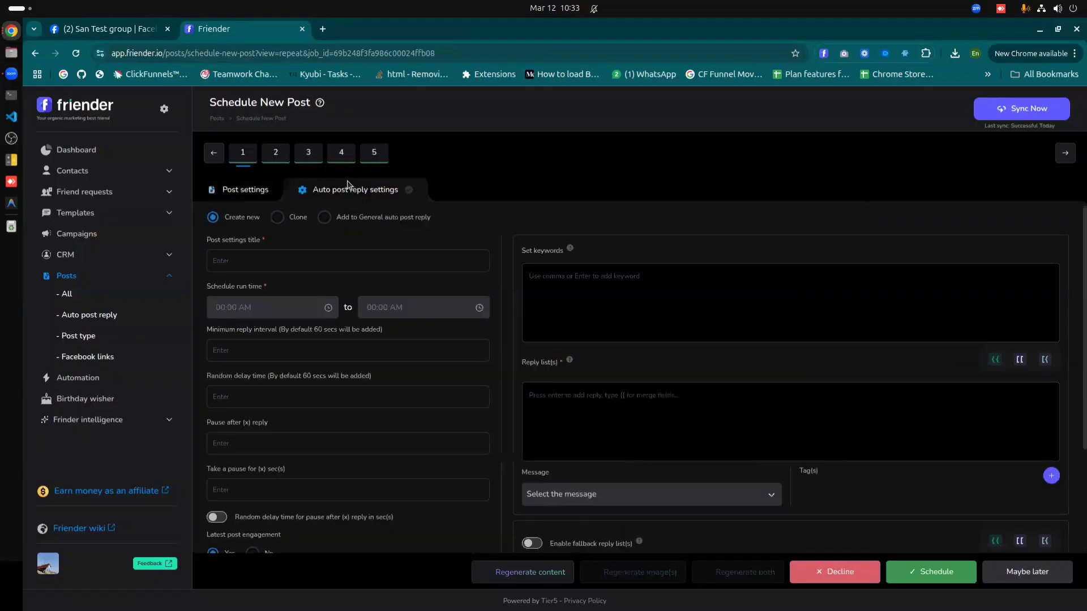
pyautogui.click(244, 194)
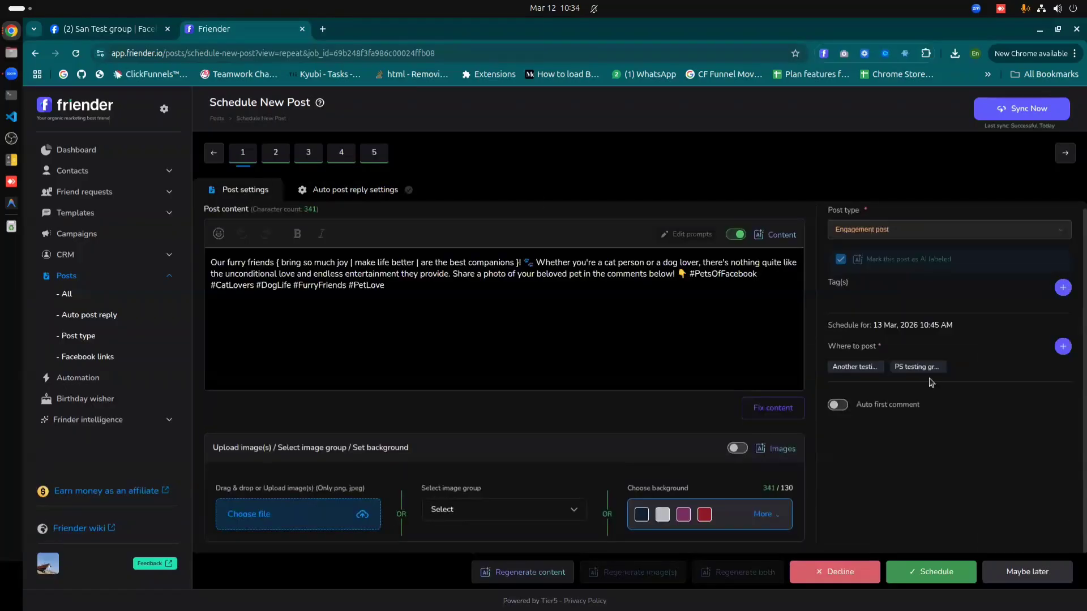
# Step: Regenerate the first repeat post's AI content, decline that post and view it
pyautogui.click(511, 572)
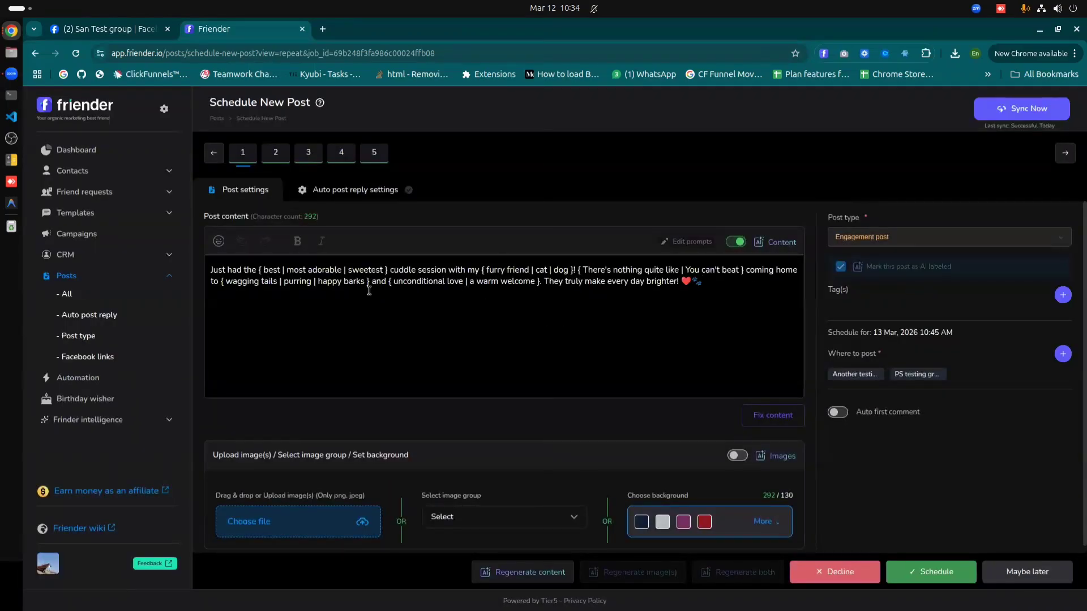
pyautogui.scroll(-1, 398, 291)
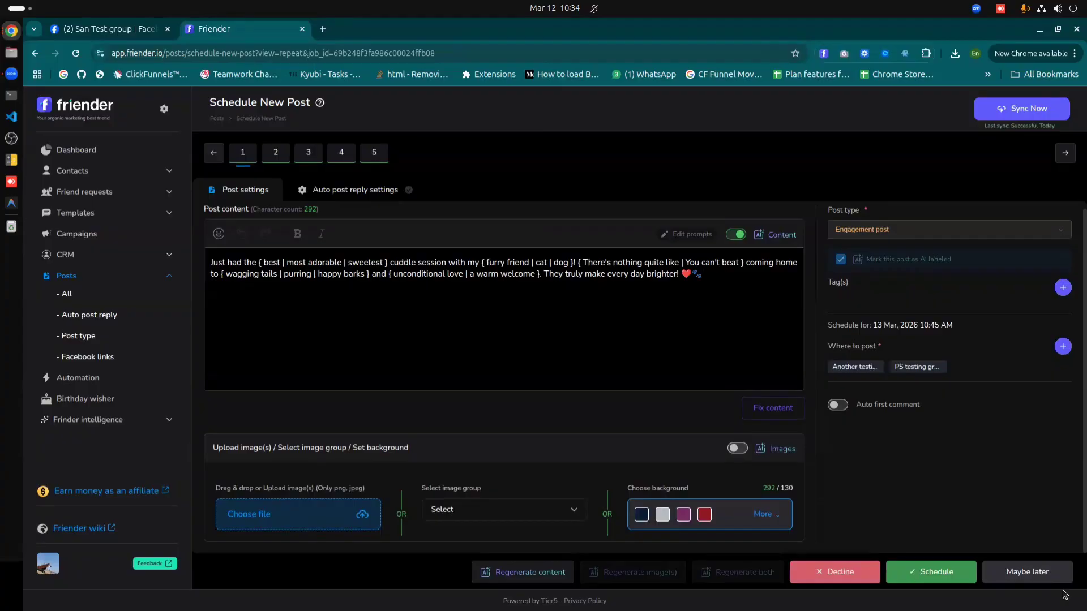
pyautogui.click(846, 569)
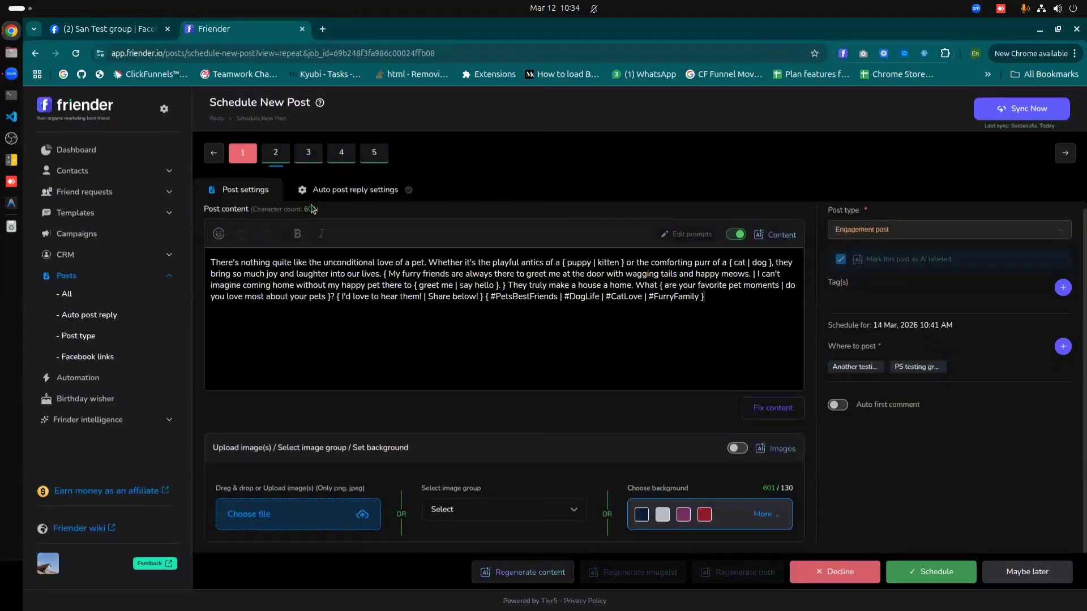
pyautogui.click(243, 152)
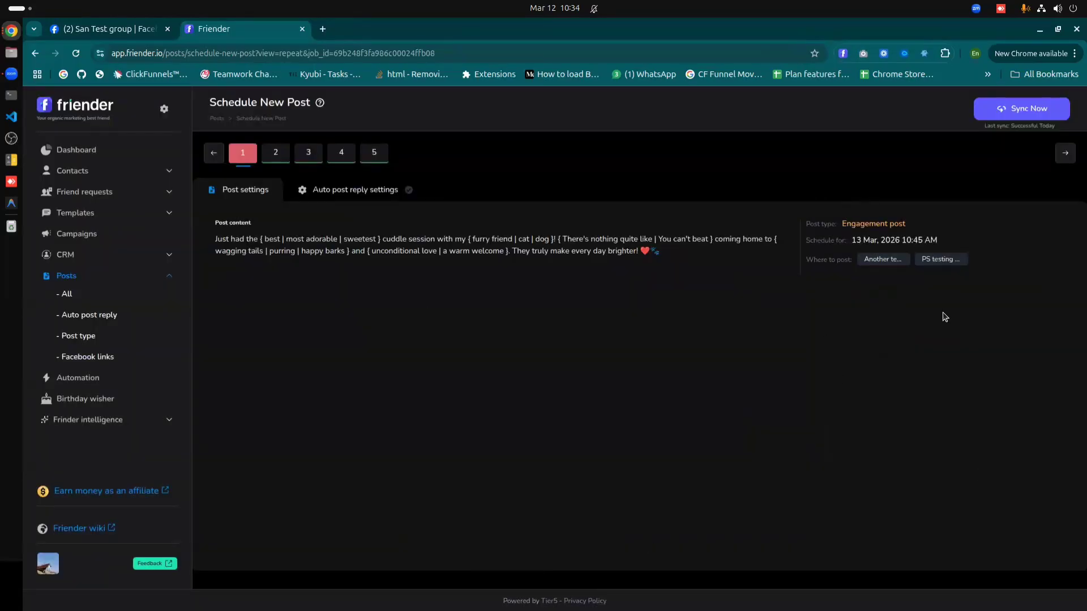
# Step: Review and save the second repeat post's AI content prompts, and schedule that post
pyautogui.click(266, 156)
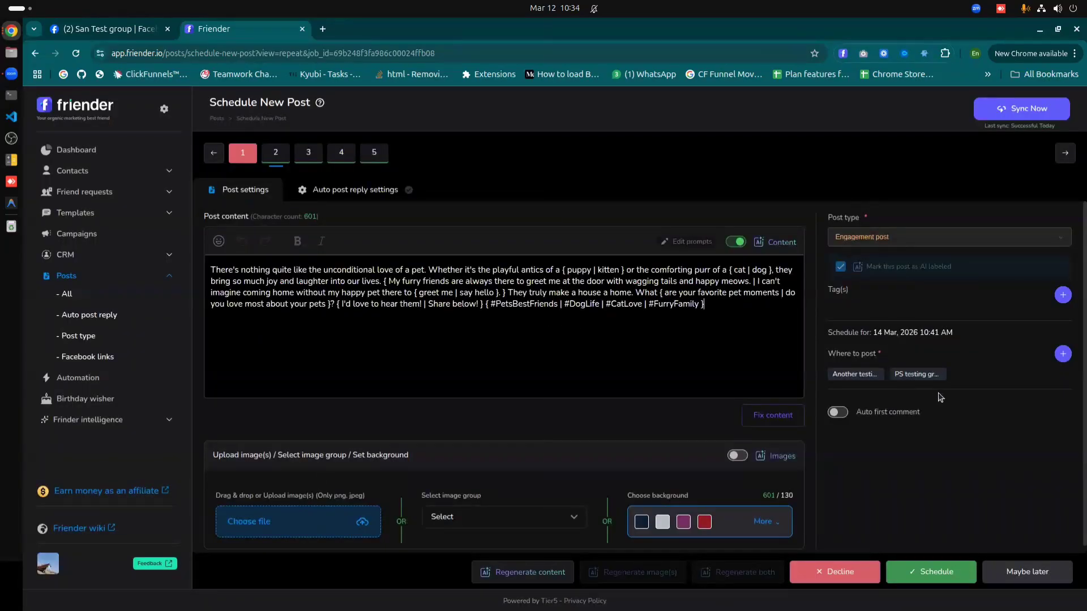
pyautogui.scroll(-1, 871, 423)
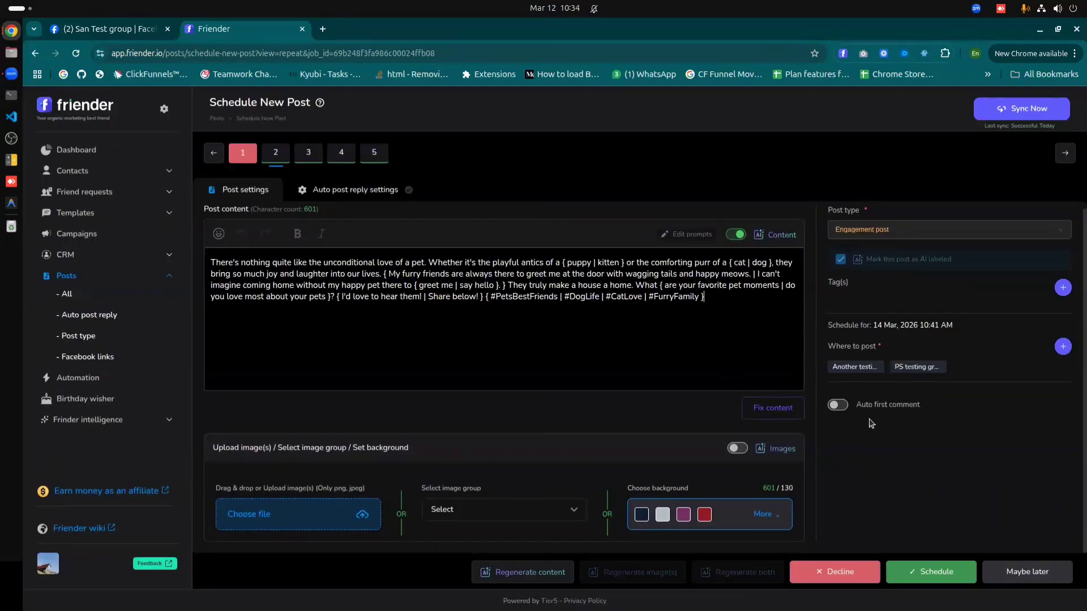
pyautogui.click(693, 234)
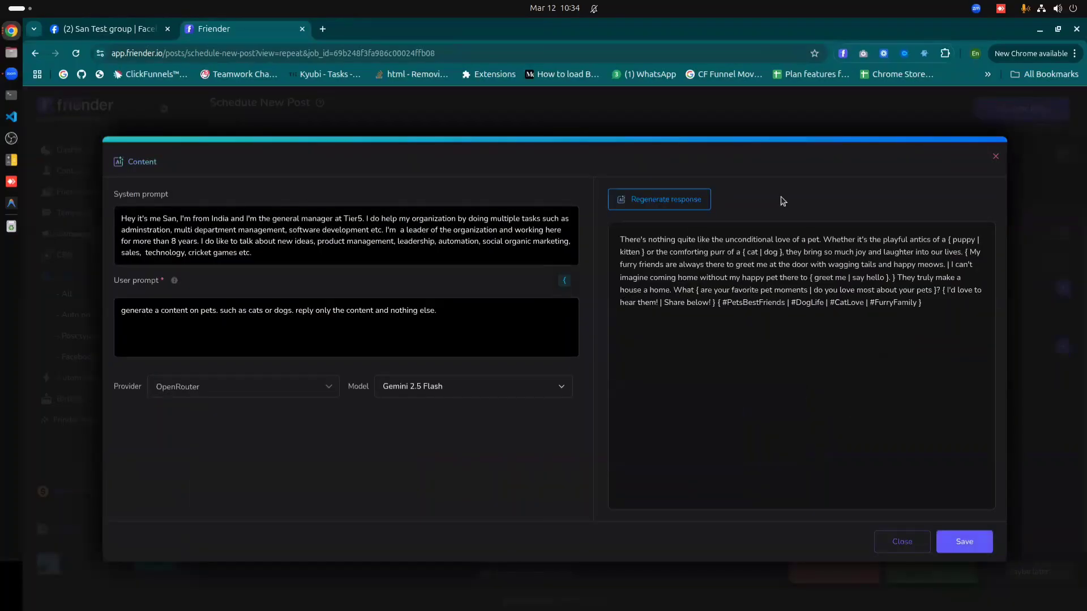
pyautogui.click(995, 156)
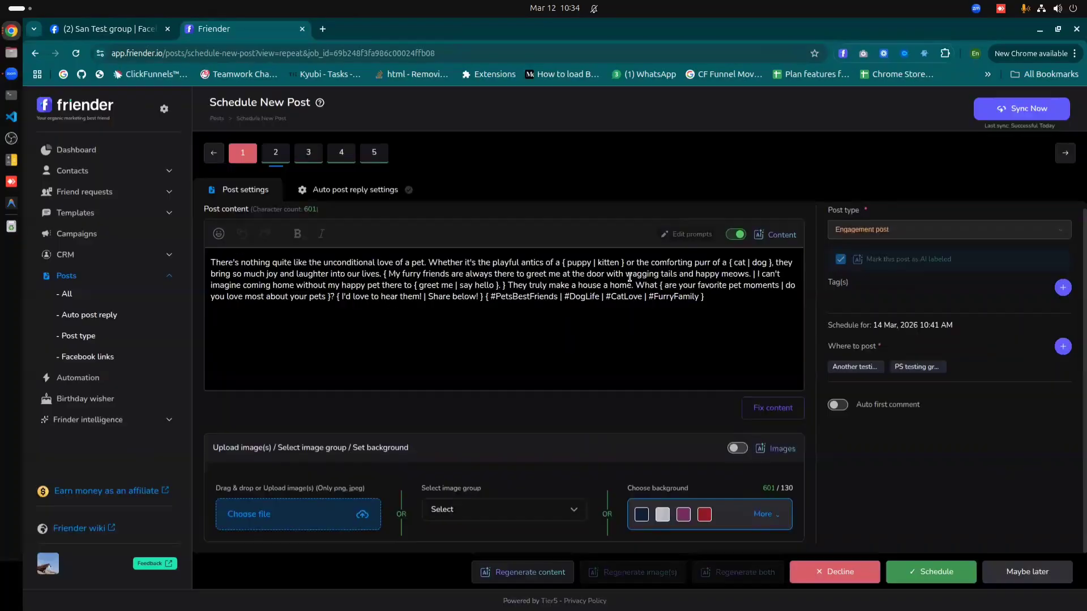
pyautogui.click(688, 234)
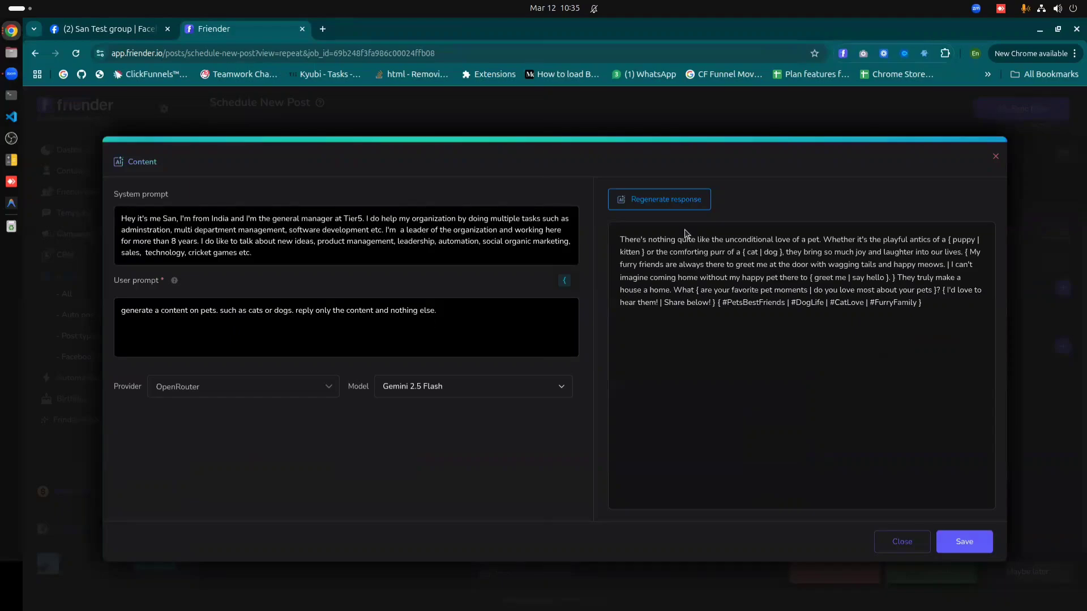
pyautogui.click(957, 542)
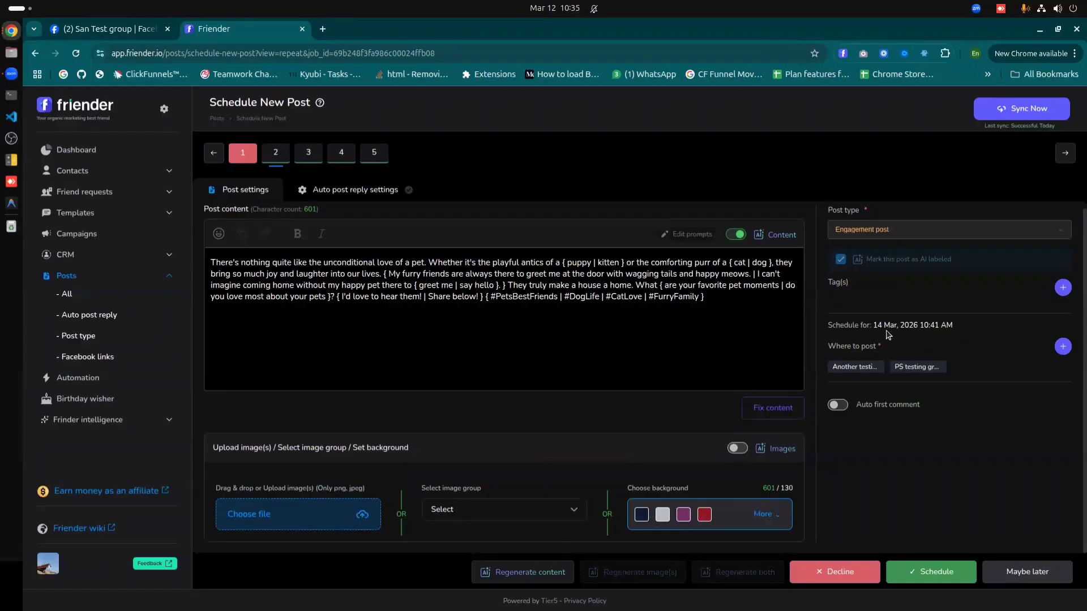
pyautogui.click(947, 573)
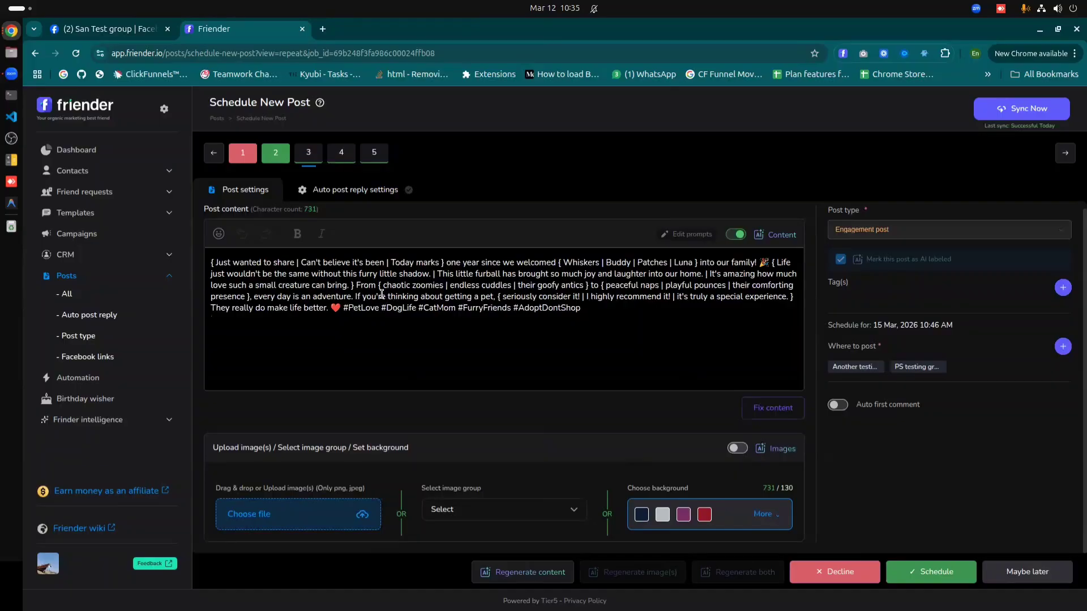
# Step: Look over the fourth and fifth repeat posts, and mark the third one as Maybe later
pyautogui.click(345, 158)
pyautogui.click(374, 153)
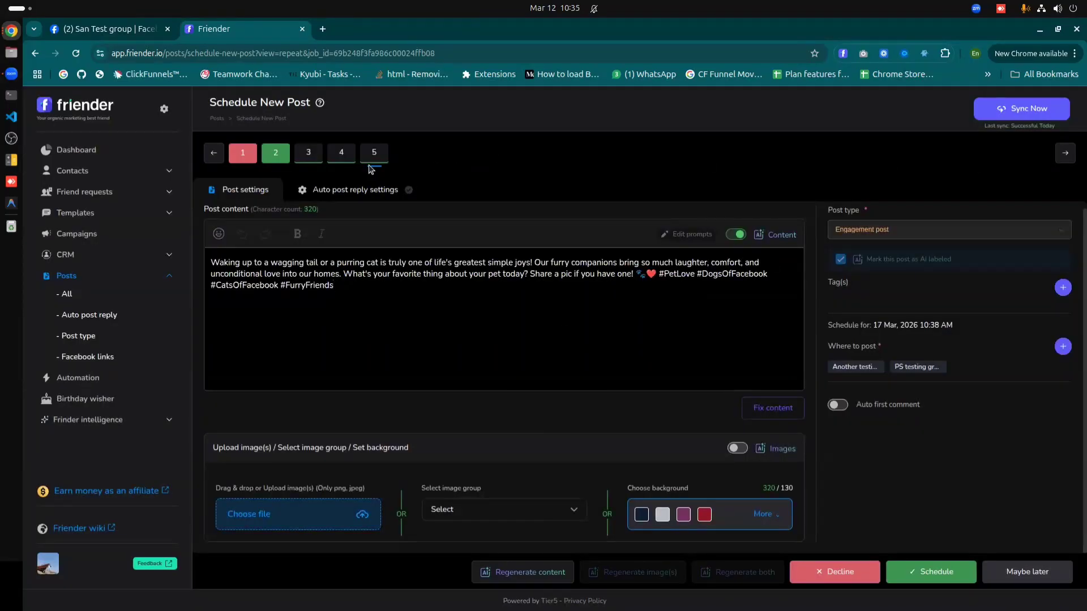
pyautogui.click(347, 162)
pyautogui.click(313, 160)
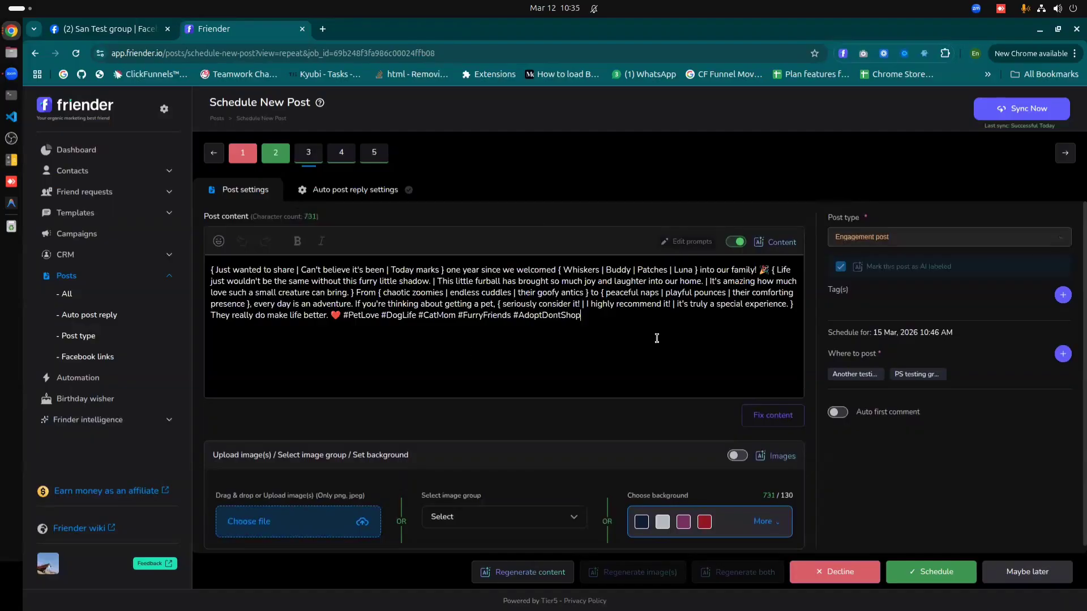
pyautogui.click(1041, 577)
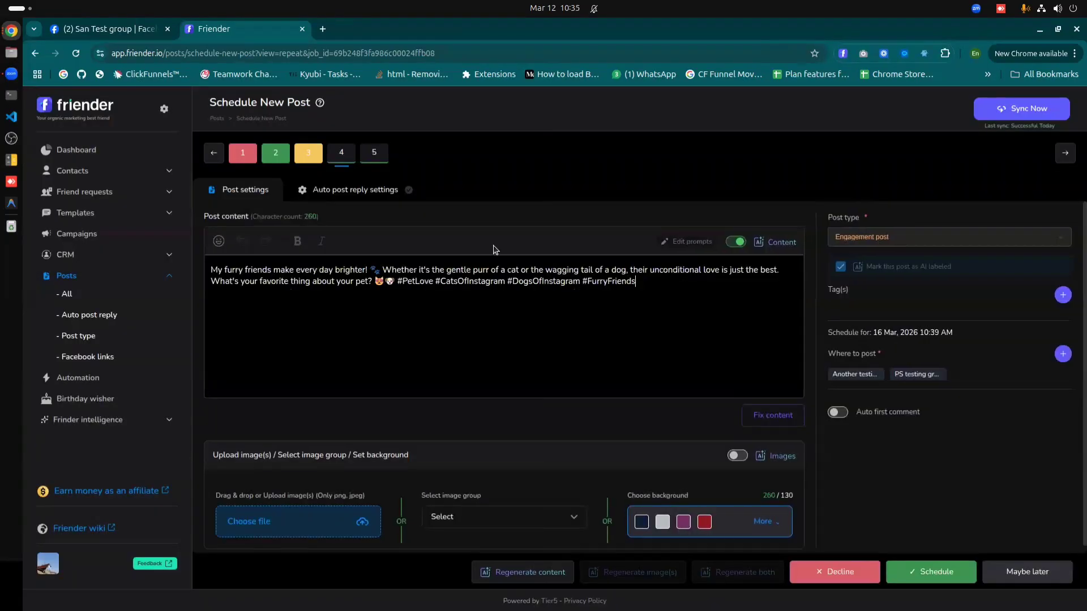
pyautogui.click(308, 156)
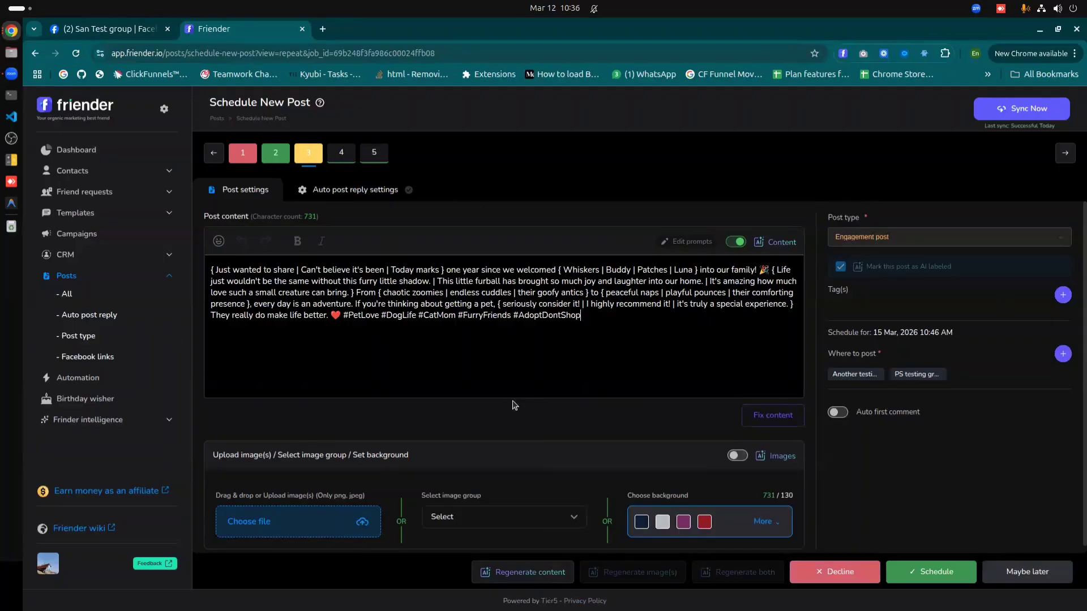
# Step: Leave the repeat review, letting the unscheduled posts go to the calendar, and show all posts in the calendar view
pyautogui.click(70, 293)
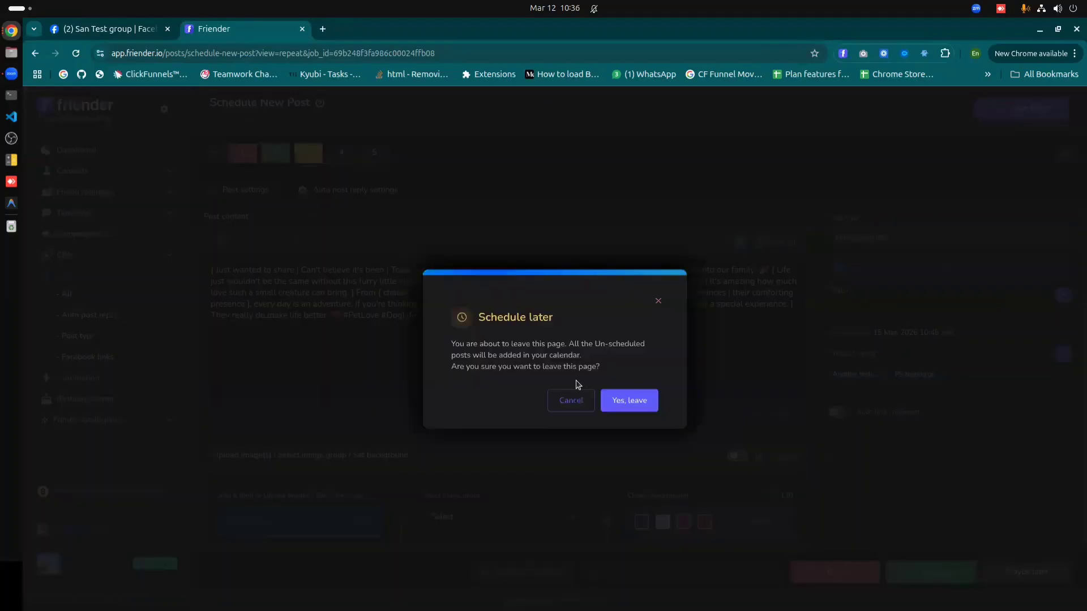
pyautogui.click(628, 398)
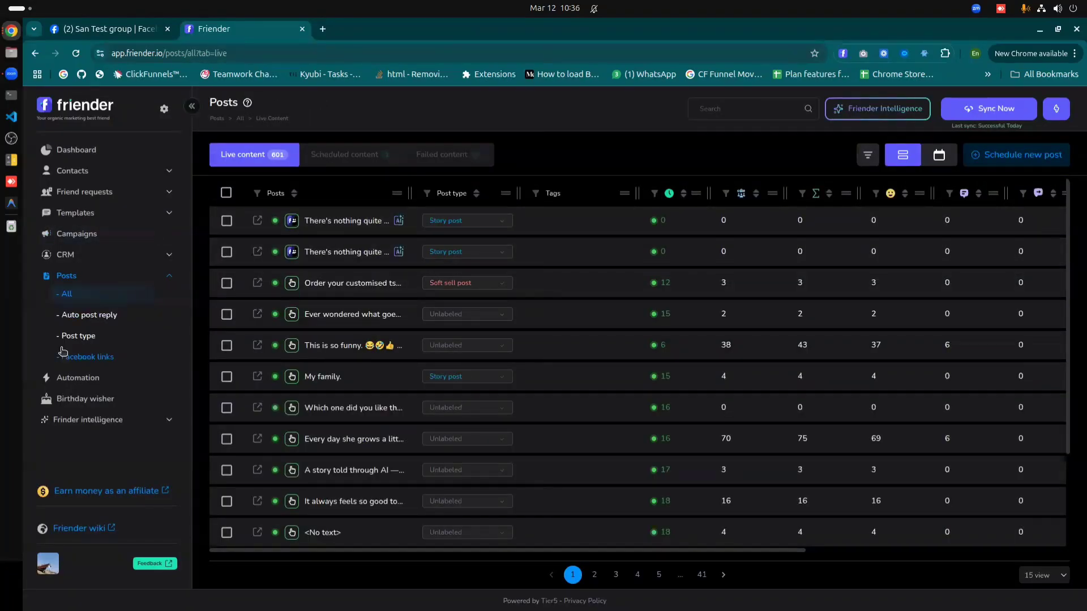
pyautogui.click(940, 159)
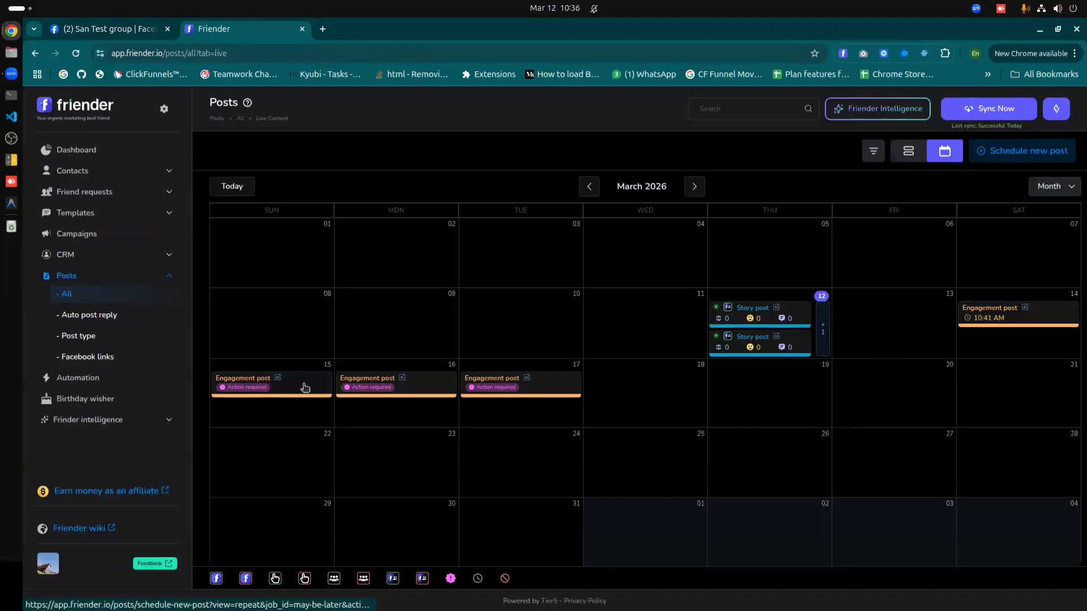
# Step: View the details of the 10:38 AM engagement post on 12 March and close them
pyautogui.click(823, 331)
pyautogui.click(433, 318)
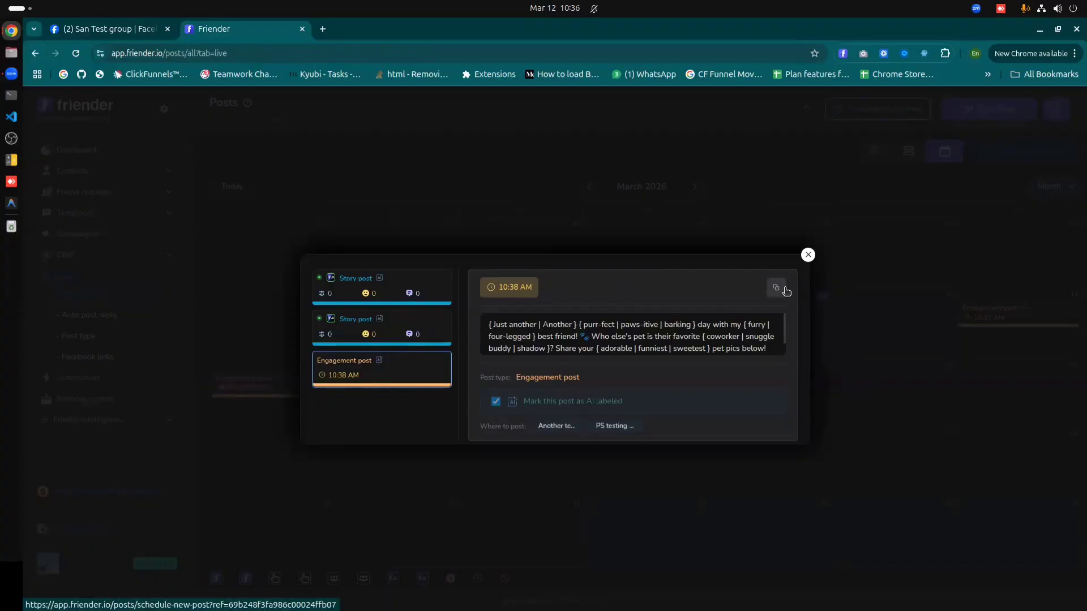
pyautogui.click(808, 255)
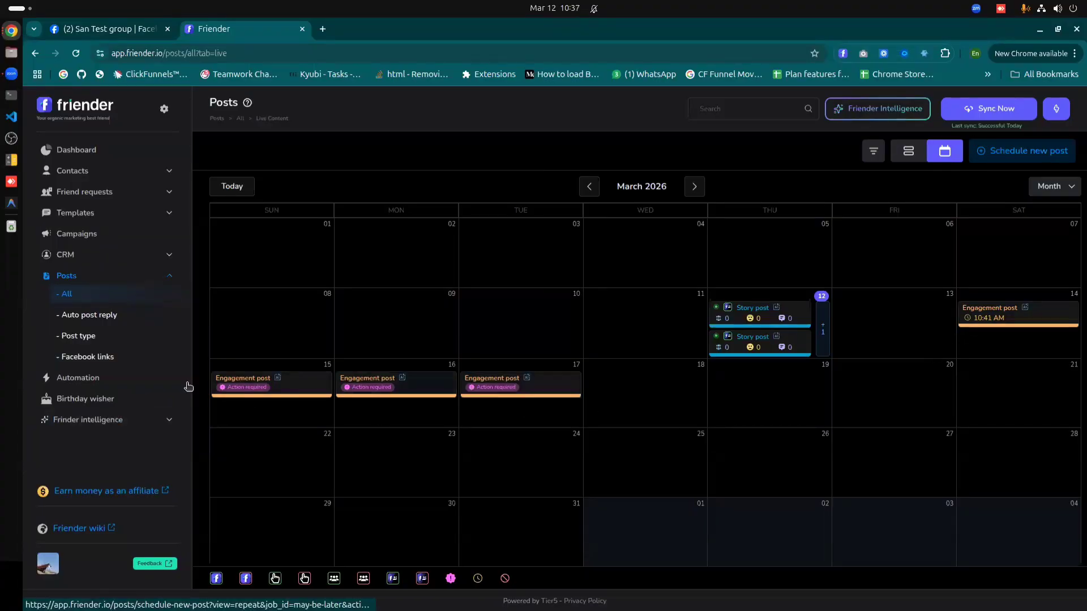
# Step: Open the 15 March post requiring action, look through the three pending repeat posts, and return to the posts calendar
pyautogui.click(282, 388)
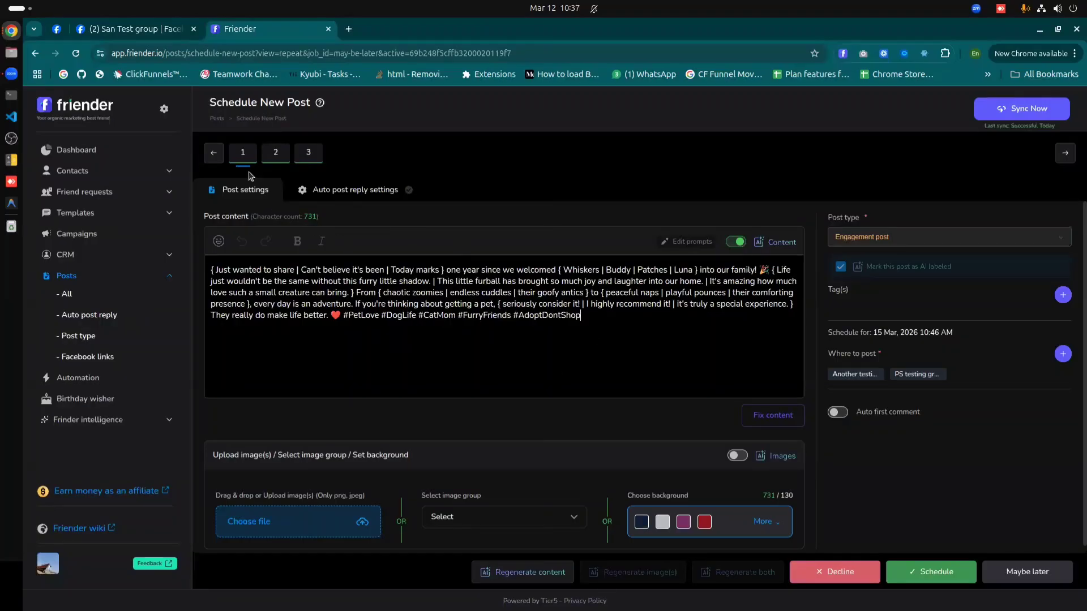
pyautogui.click(273, 154)
pyautogui.click(307, 152)
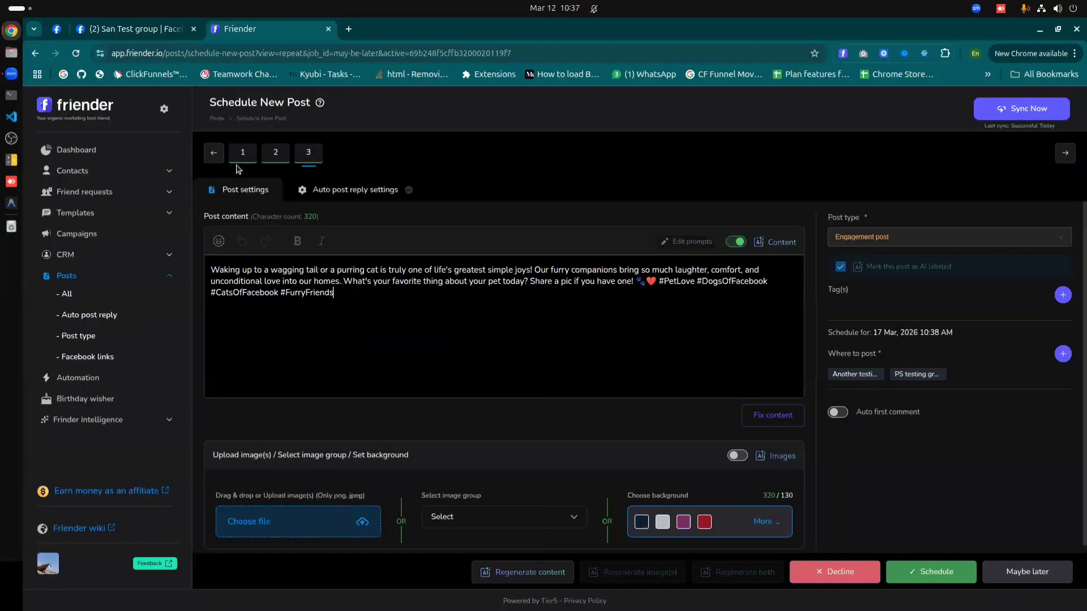
pyautogui.click(241, 154)
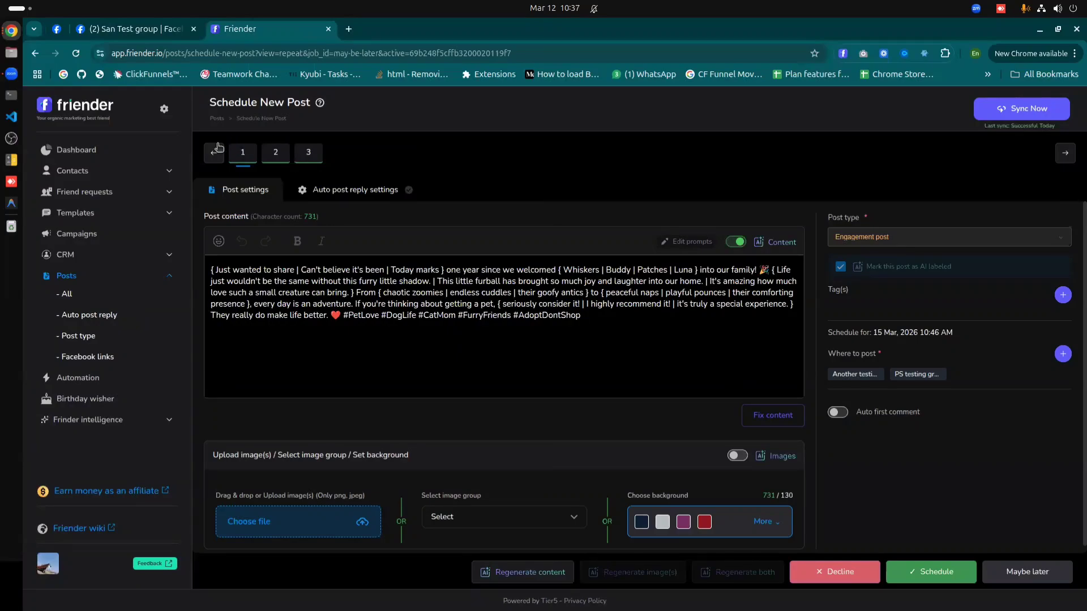
pyautogui.click(78, 295)
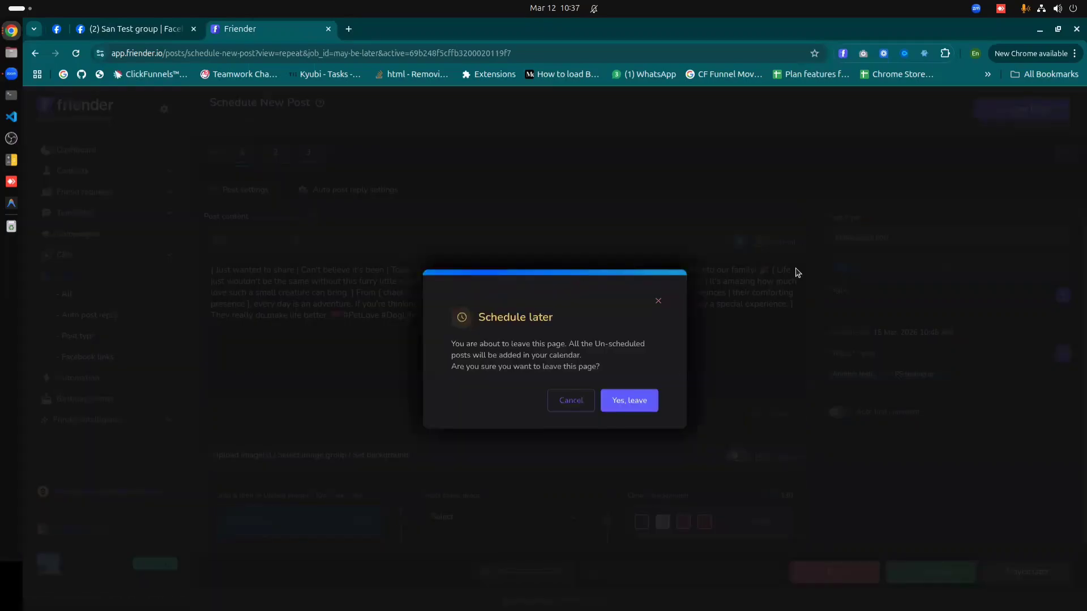
pyautogui.click(629, 400)
pyautogui.click(944, 151)
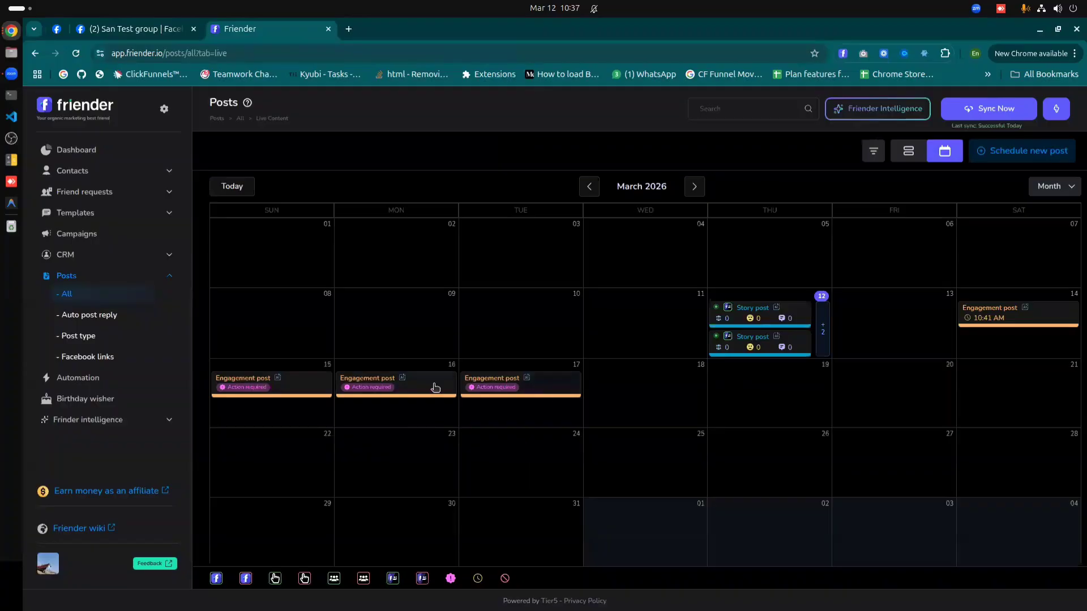
# Step: Open the 17 March post requiring action for review, and leave it unscheduled by returning to the list of all posts
pyautogui.click(496, 391)
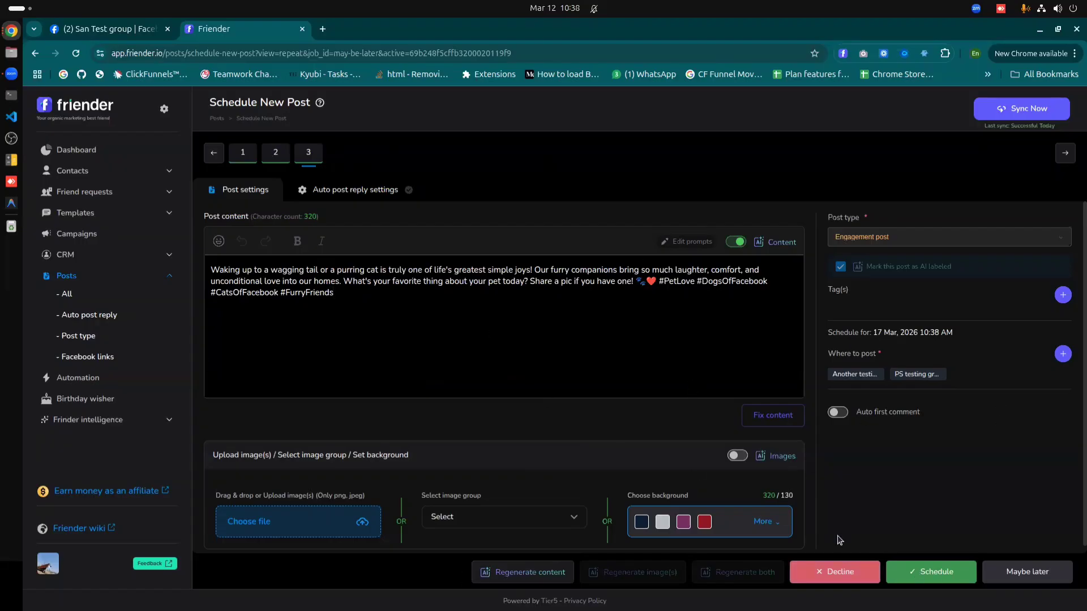
pyautogui.click(67, 294)
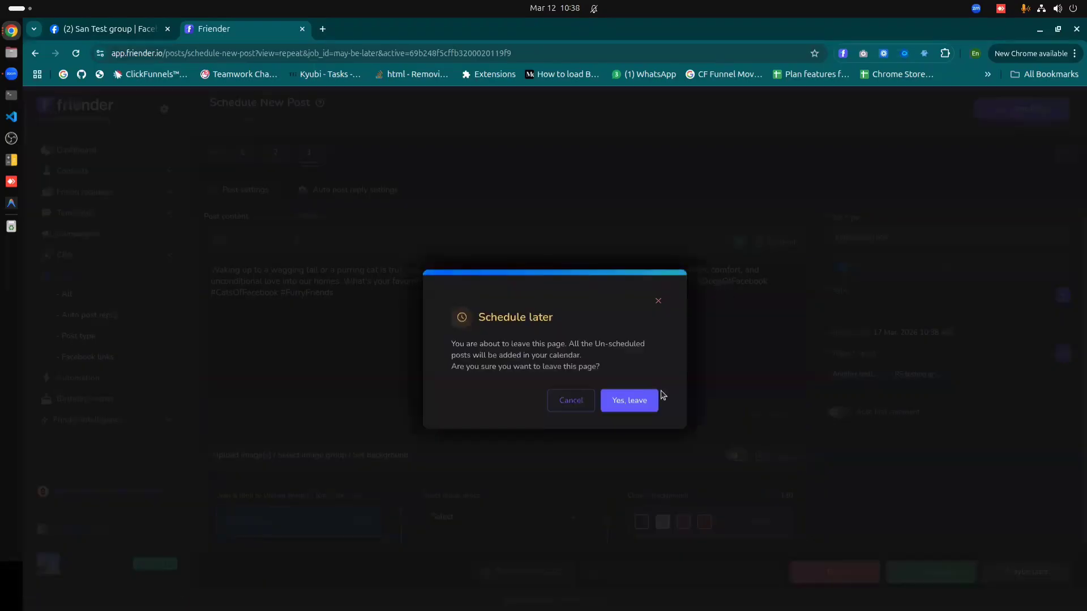
pyautogui.click(651, 403)
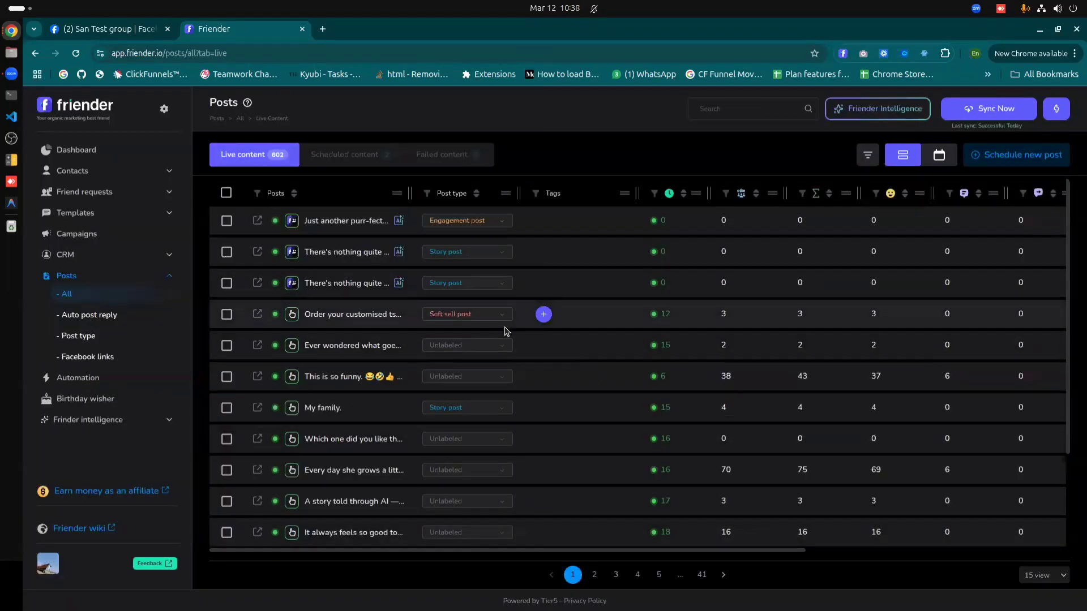
# Step: Look over the posts in the March 2026 calendar and the scheduled content list, and return to the live content list
pyautogui.click(941, 154)
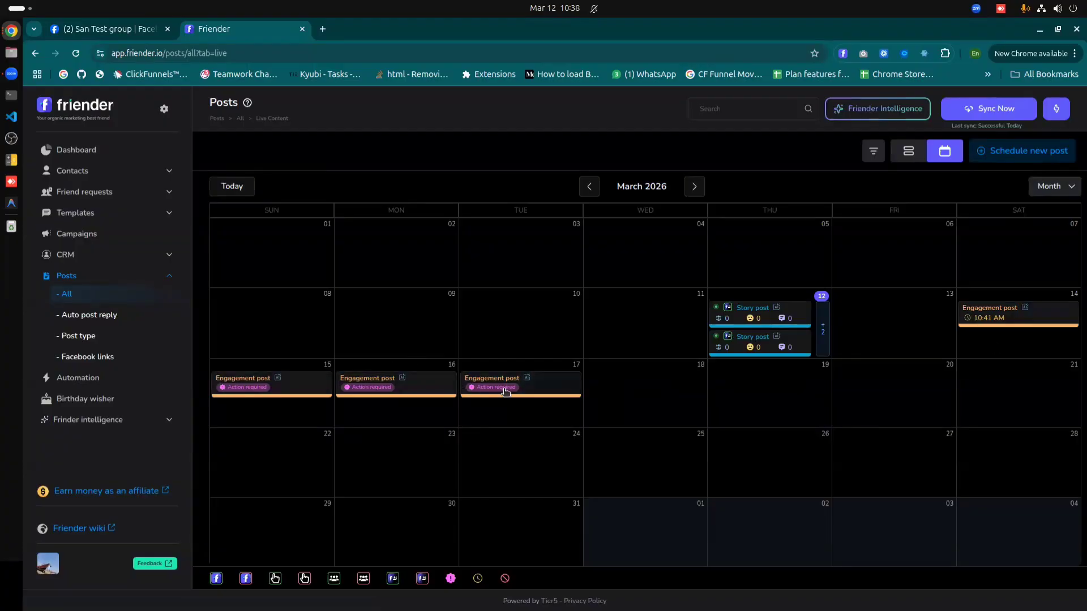
pyautogui.click(907, 151)
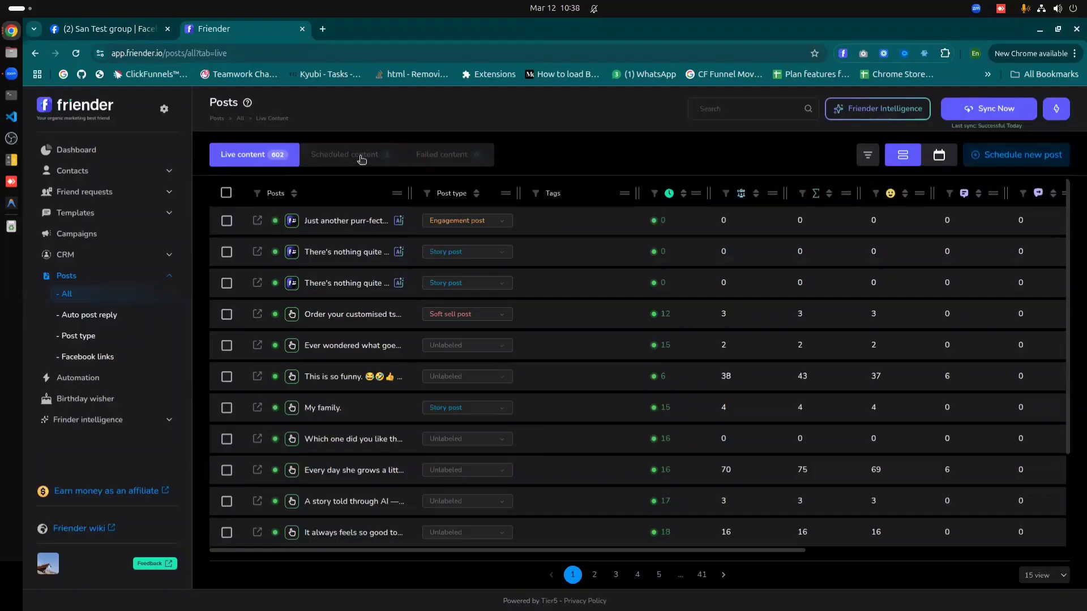
pyautogui.click(358, 156)
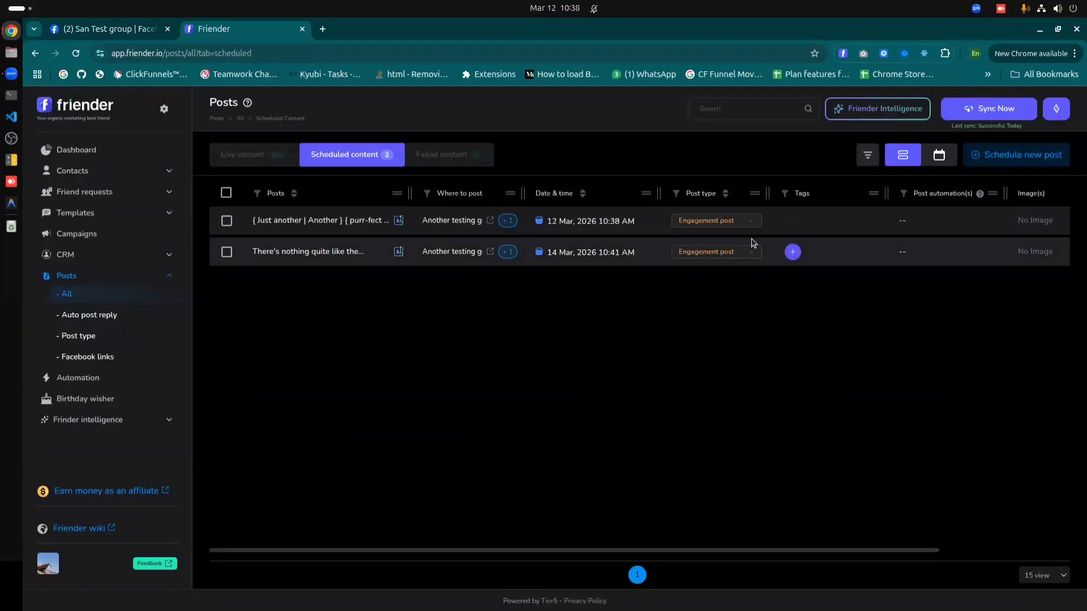
pyautogui.click(231, 155)
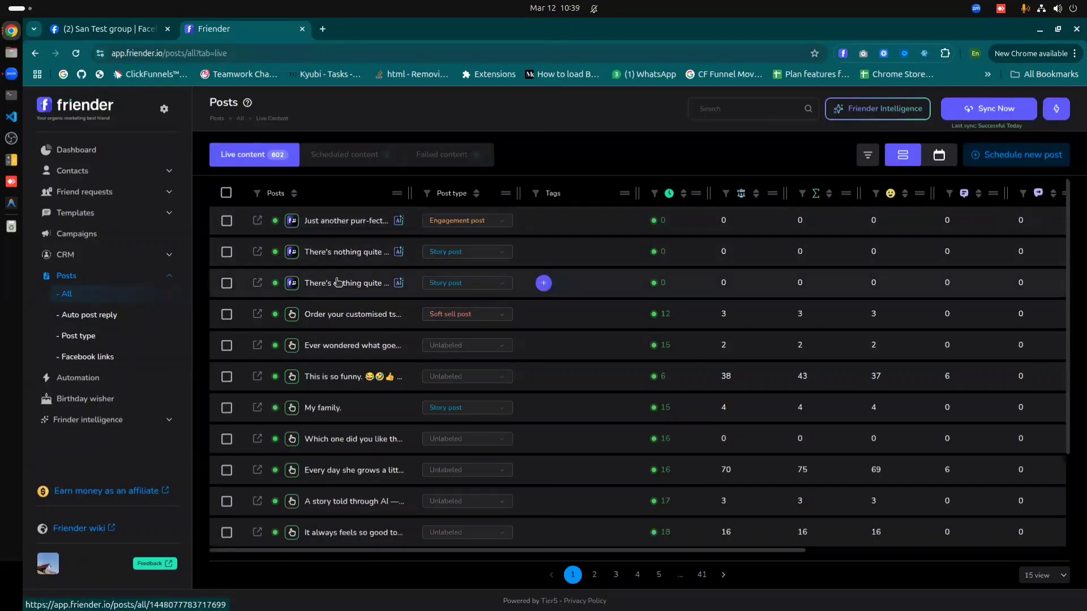
# Step: Open the details of the published "Just another purr-fect" post, check its post type options, and return to the live posts
pyautogui.click(348, 222)
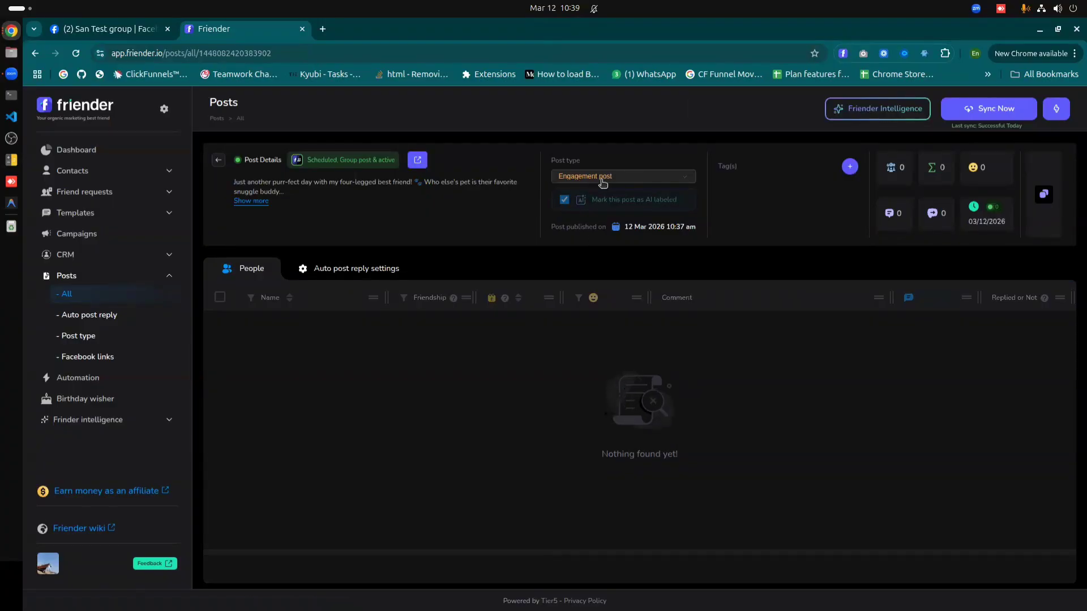
pyautogui.click(603, 179)
pyautogui.click(601, 177)
pyautogui.click(218, 159)
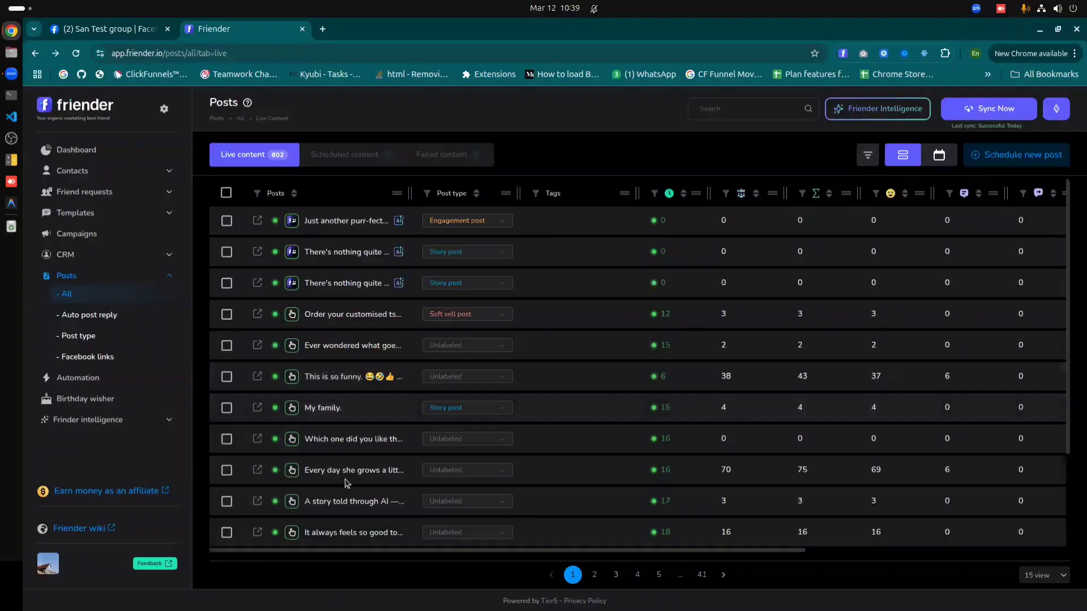
# Step: Open the details of the "This is so funny" post, mark it as AI labeled, remove the mark, and return to the list
pyautogui.click(325, 376)
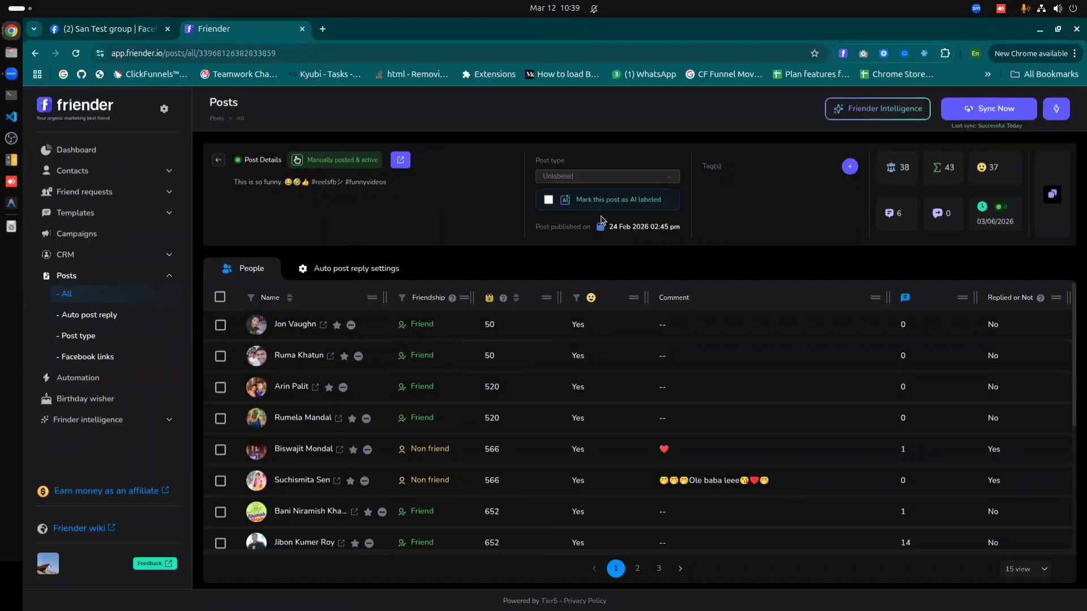
pyautogui.click(549, 200)
pyautogui.click(548, 200)
pyautogui.click(217, 161)
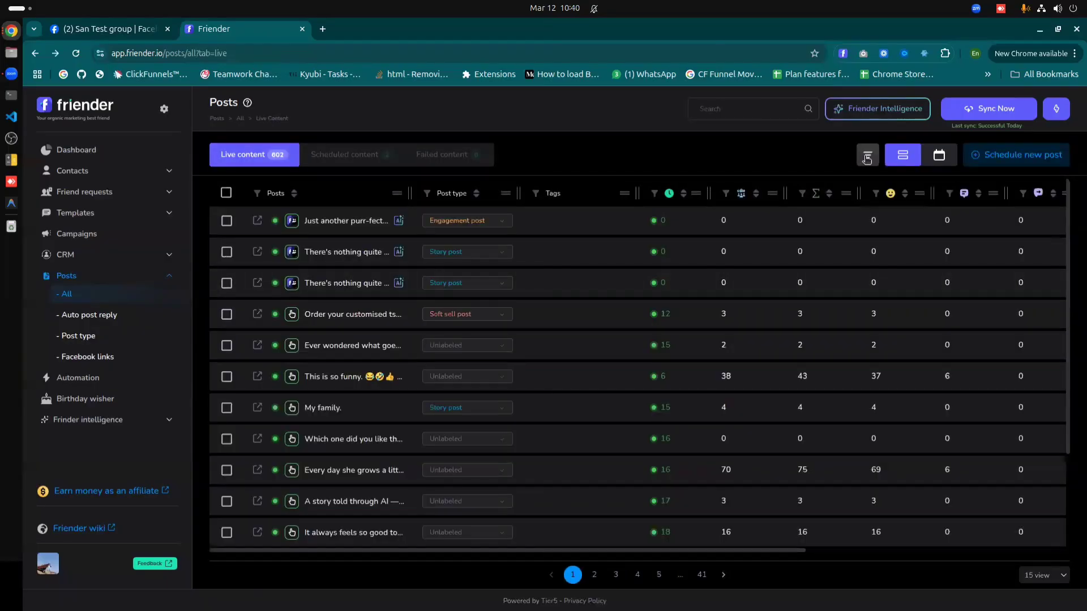
# Step: Filter the live posts by the status "Scheduled Group post & active", and clear the filter after viewing the list
pyautogui.click(866, 159)
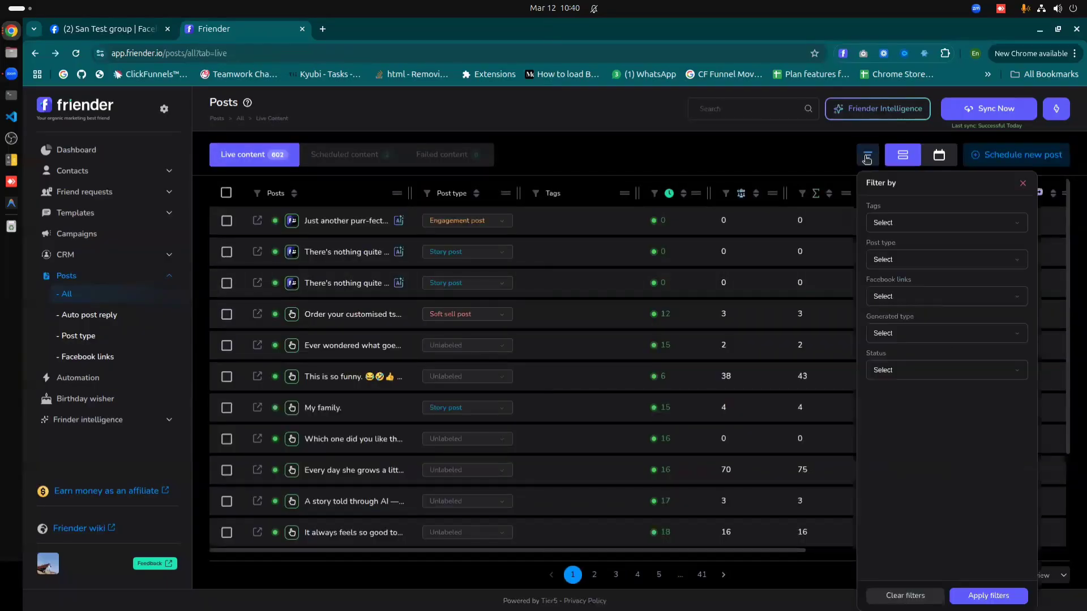
pyautogui.click(903, 223)
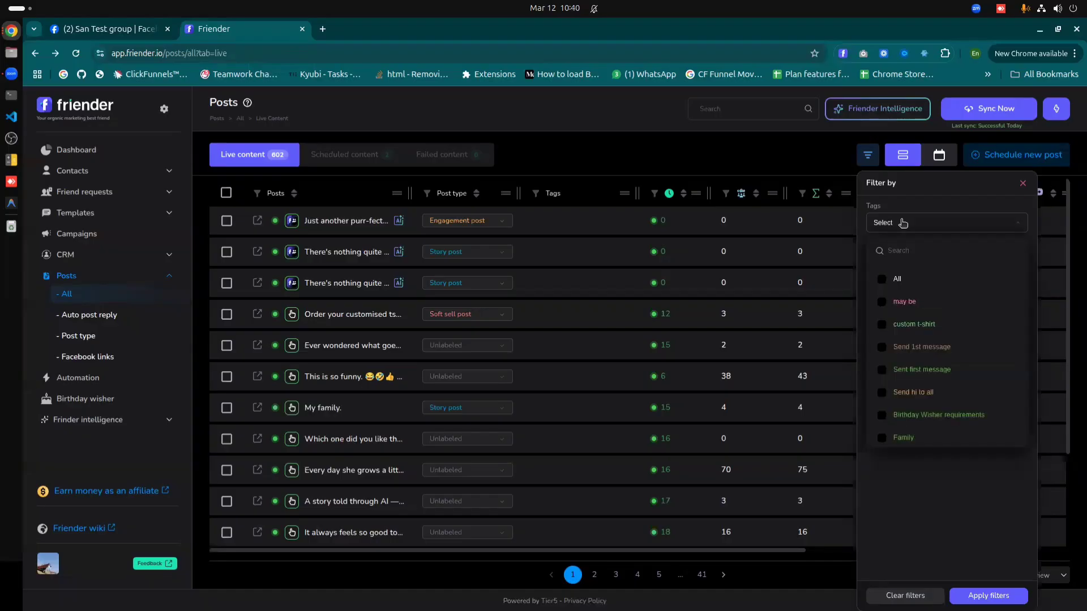
pyautogui.click(902, 223)
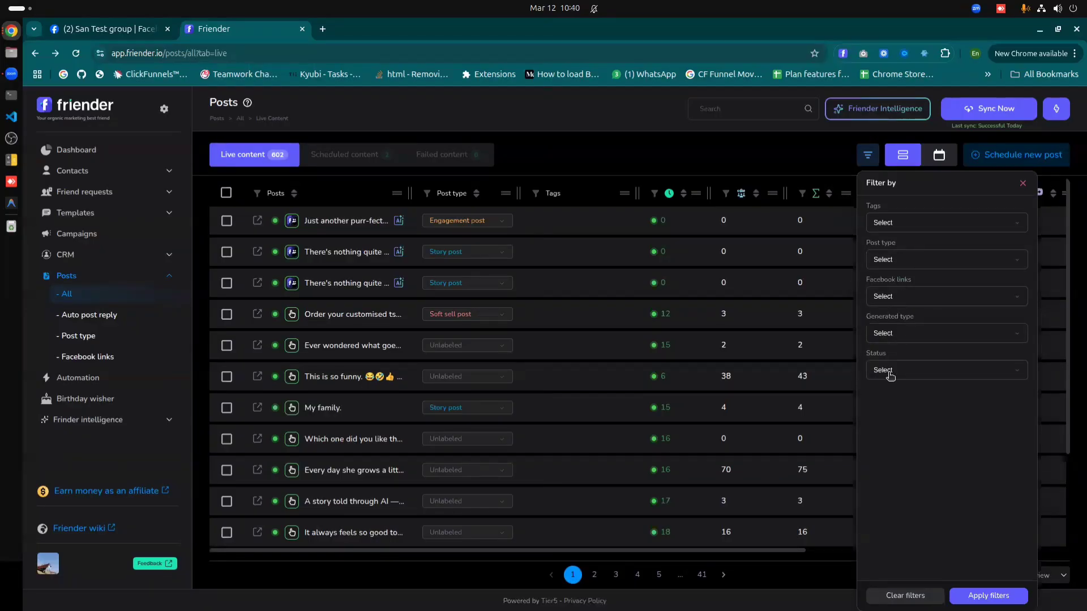
pyautogui.click(919, 378)
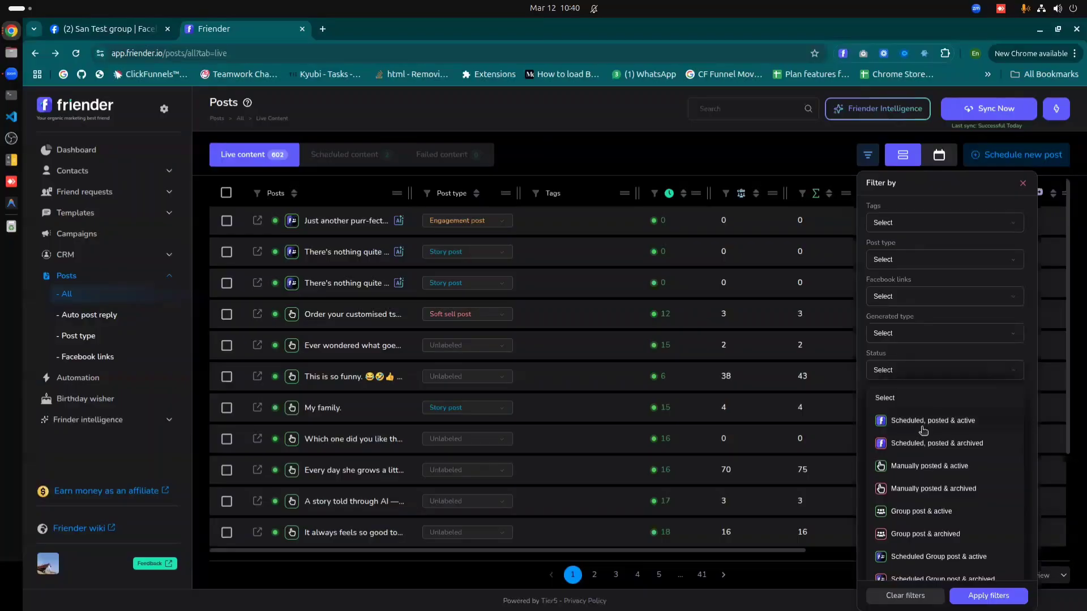
pyautogui.scroll(-1, 923, 431)
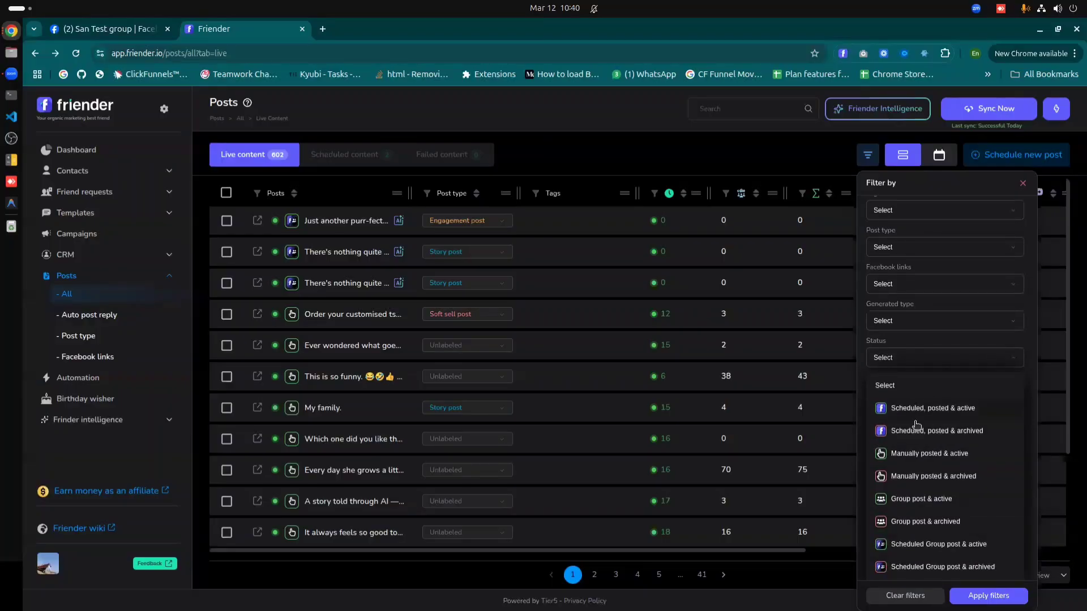
pyautogui.click(906, 545)
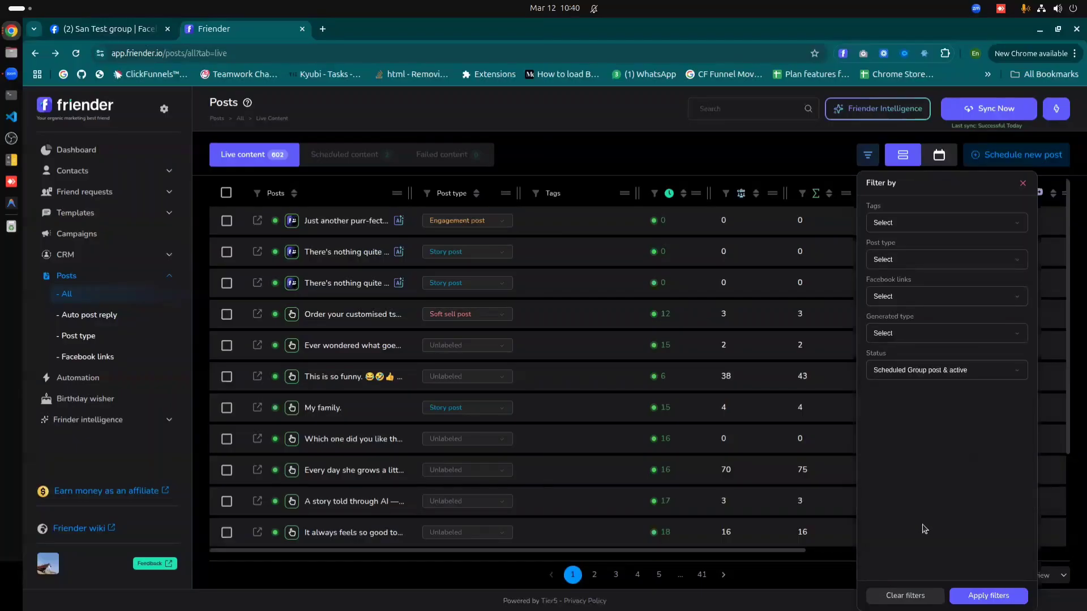
pyautogui.click(972, 596)
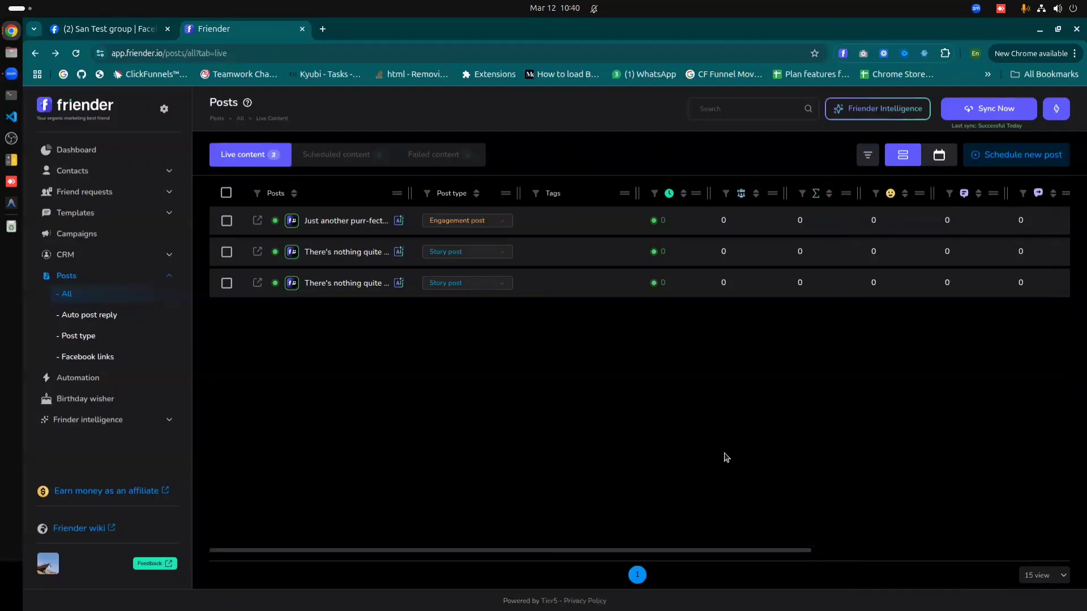
pyautogui.click(866, 155)
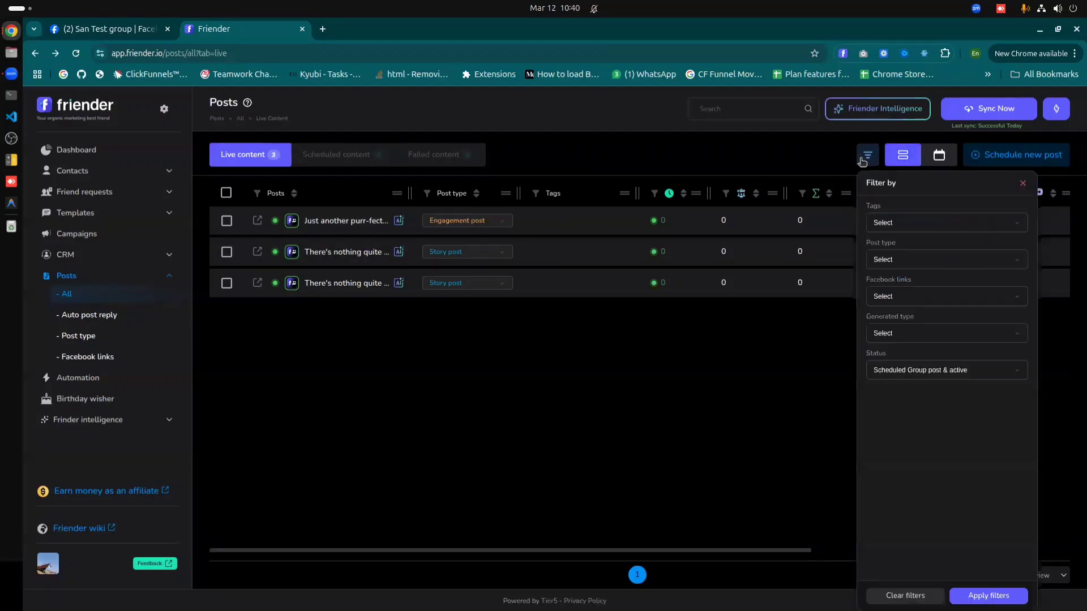
pyautogui.click(905, 596)
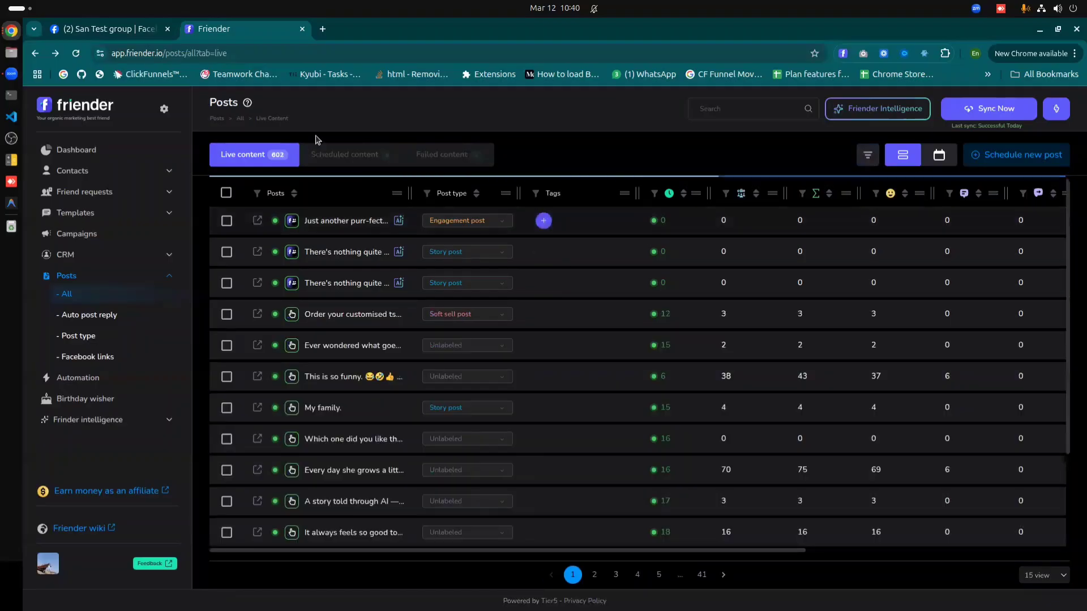
# Step: Filter the scheduled content list by the generated type "AI generated"
pyautogui.click(363, 151)
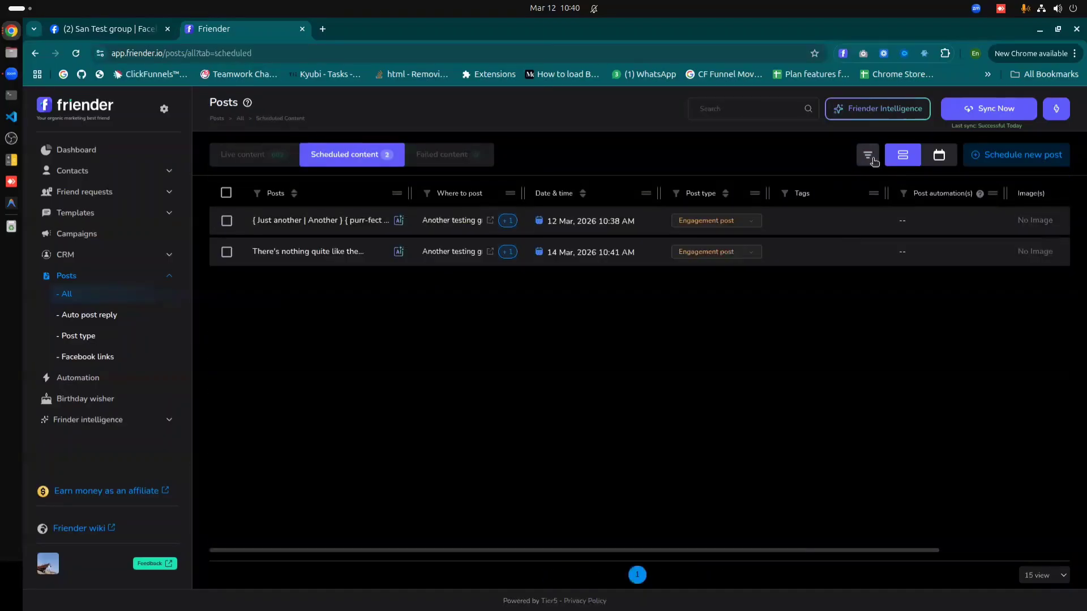
pyautogui.click(867, 155)
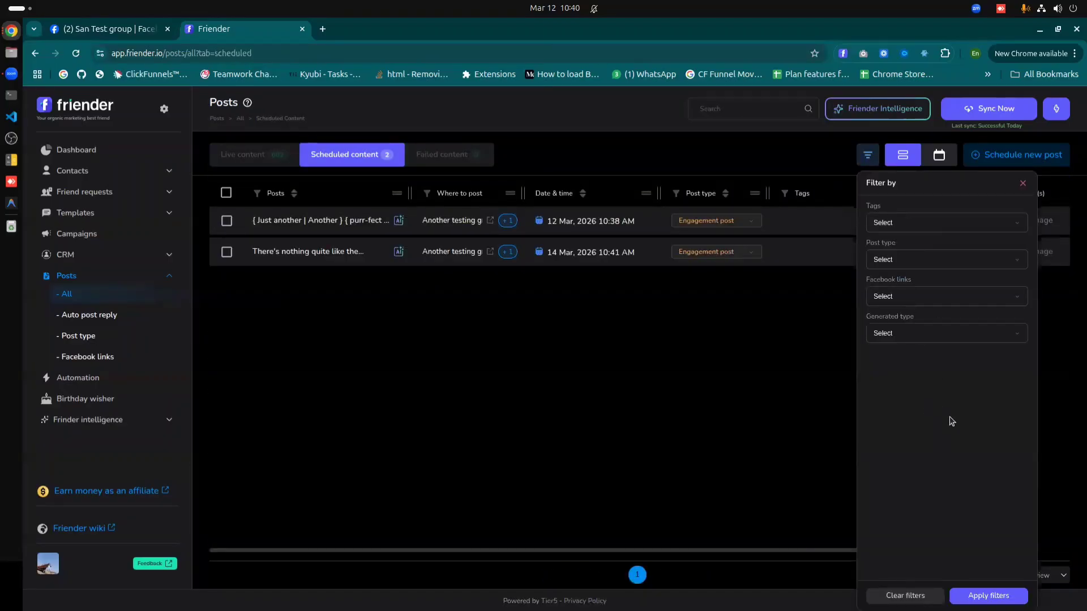
pyautogui.click(906, 339)
pyautogui.click(899, 385)
pyautogui.click(988, 596)
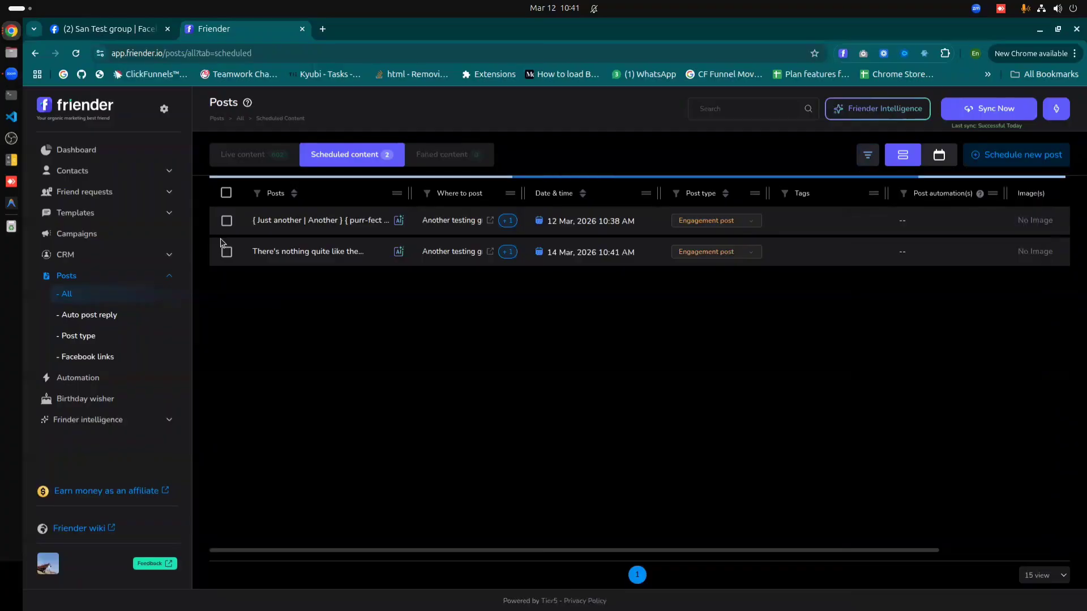
# Step: Switch the scheduled posts' generated type filter to the option after "AI generated", apply it, and clear the filter
pyautogui.click(867, 154)
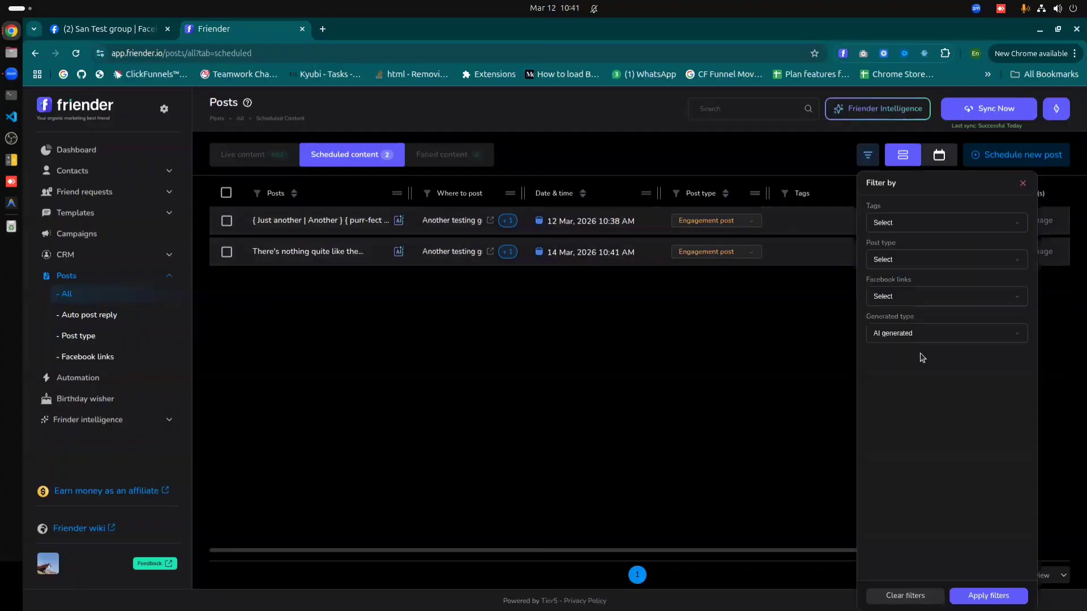
pyautogui.click(920, 338)
pyautogui.click(907, 407)
pyautogui.click(988, 596)
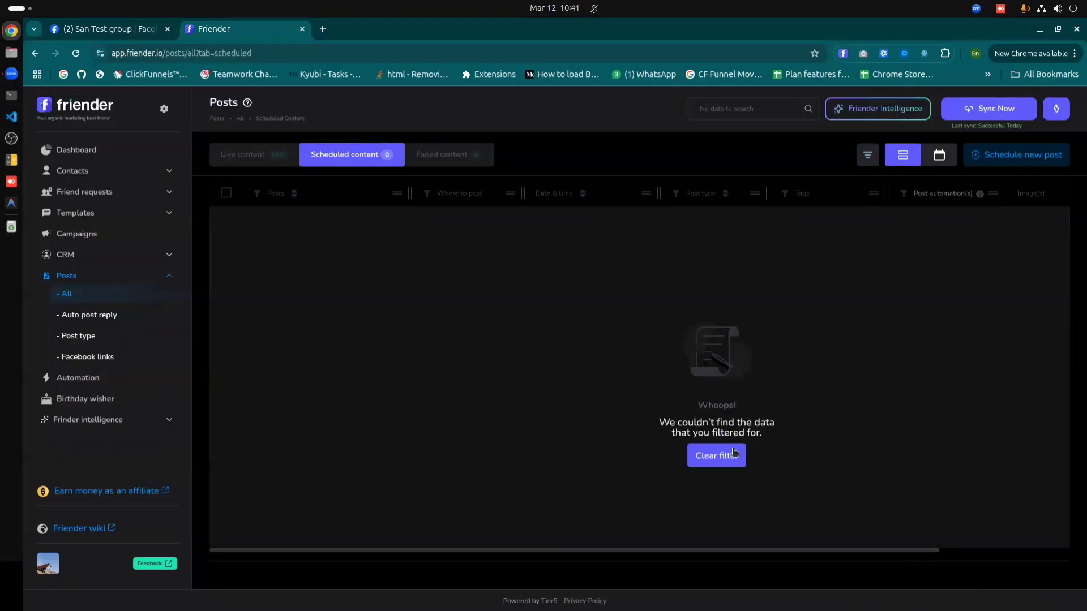
pyautogui.click(734, 454)
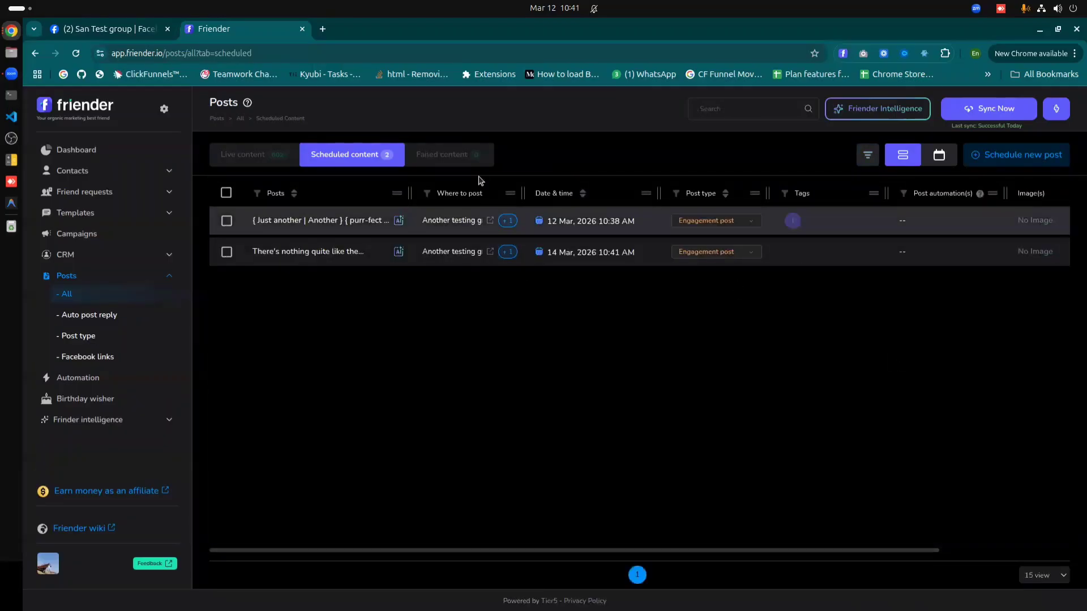
# Step: Look through the failed, live and scheduled content lists, check where the 12 March post goes, and return to the live content
pyautogui.click(478, 159)
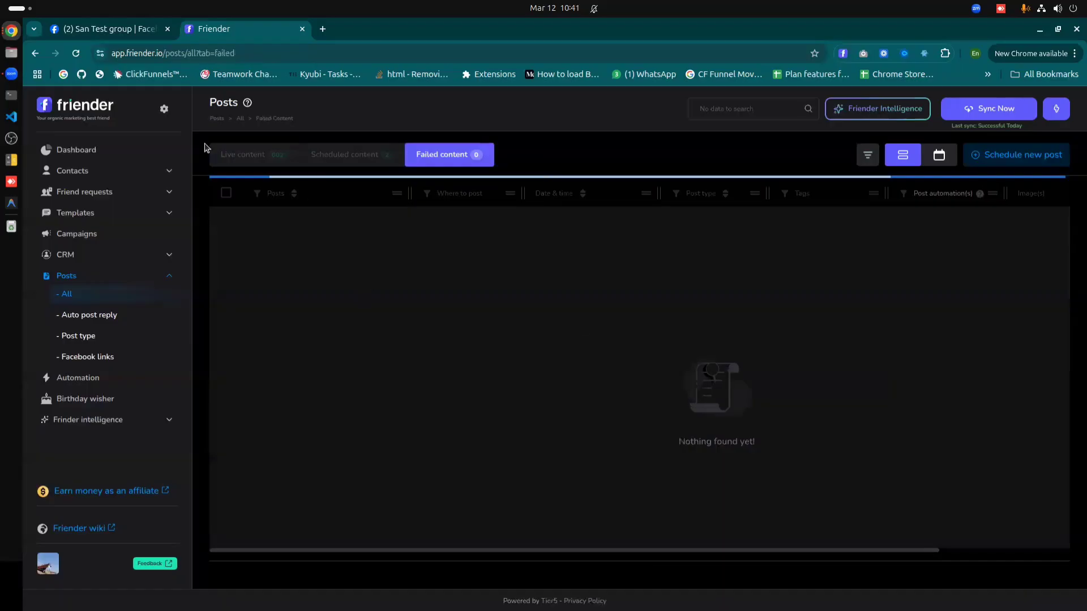
pyautogui.click(226, 154)
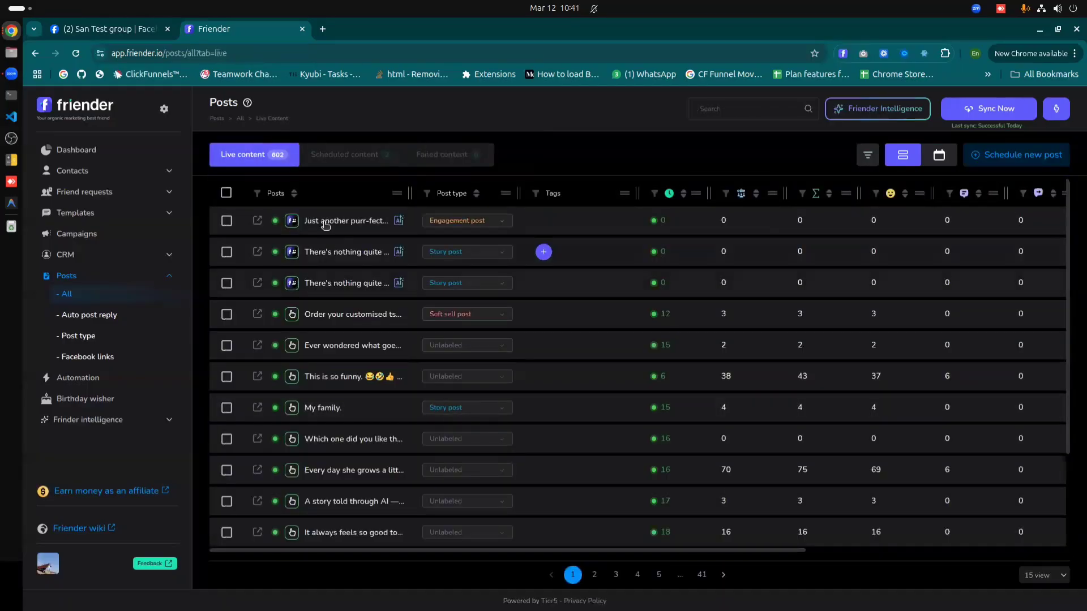
pyautogui.click(373, 162)
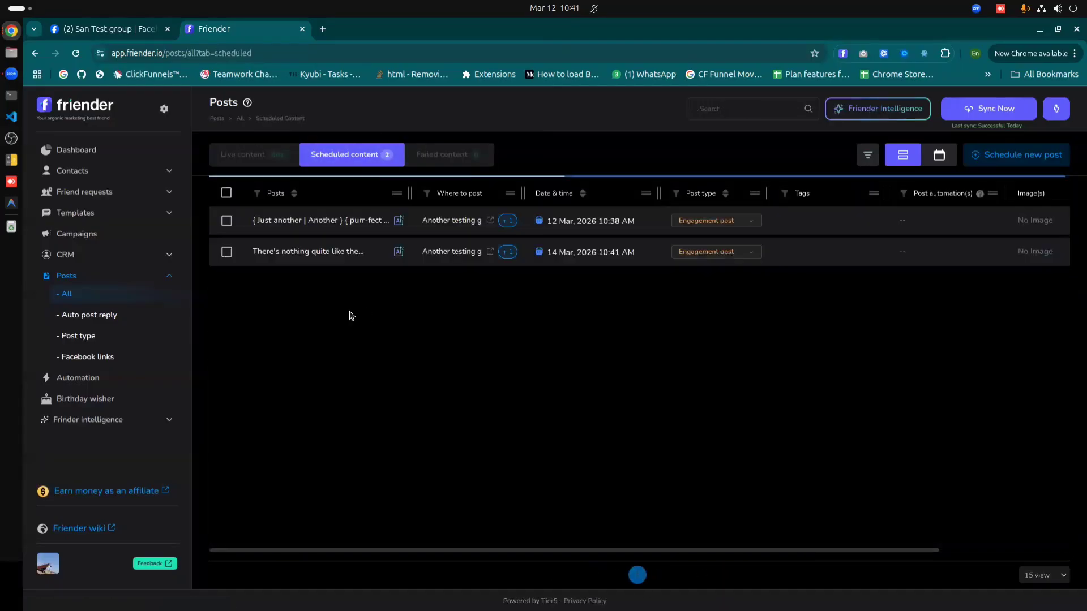
pyautogui.moveTo(508, 225)
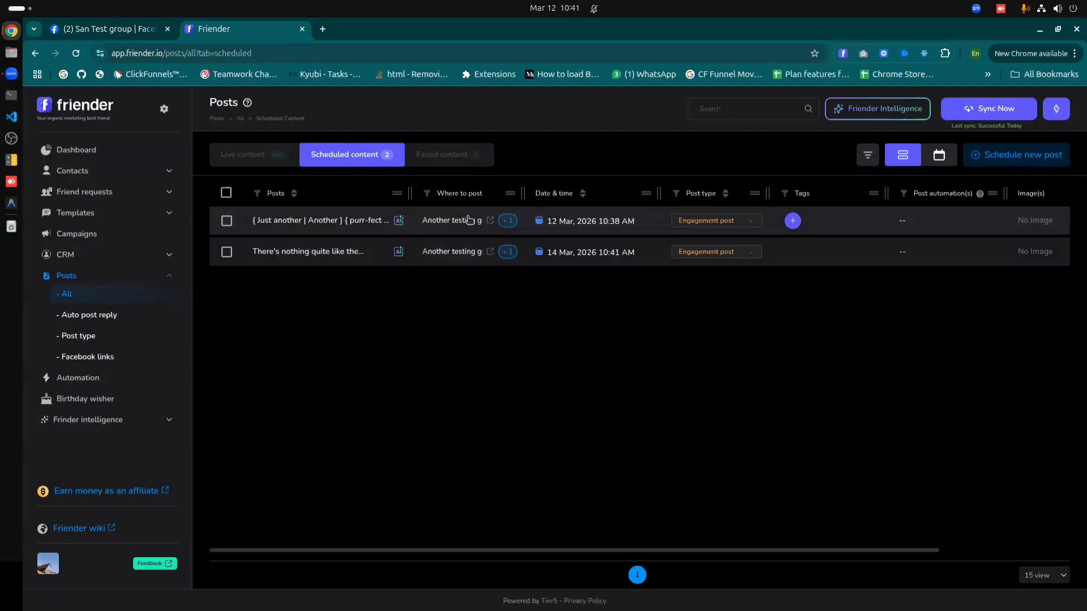
pyautogui.click(252, 154)
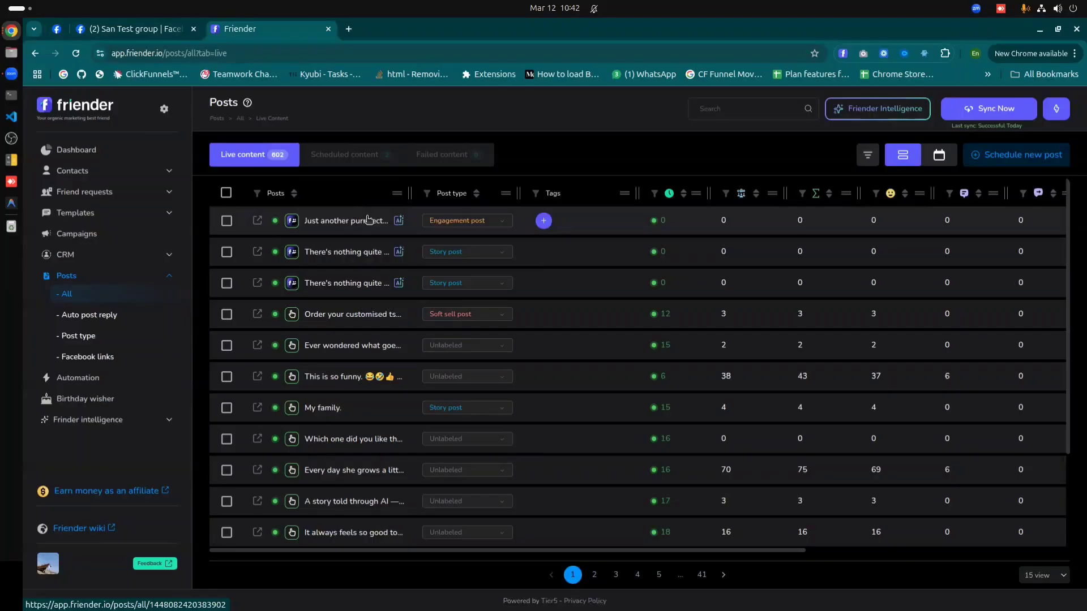
# Step: View the saved Facebook links, return to the list of all posts, and show the posts in the calendar view
pyautogui.click(89, 357)
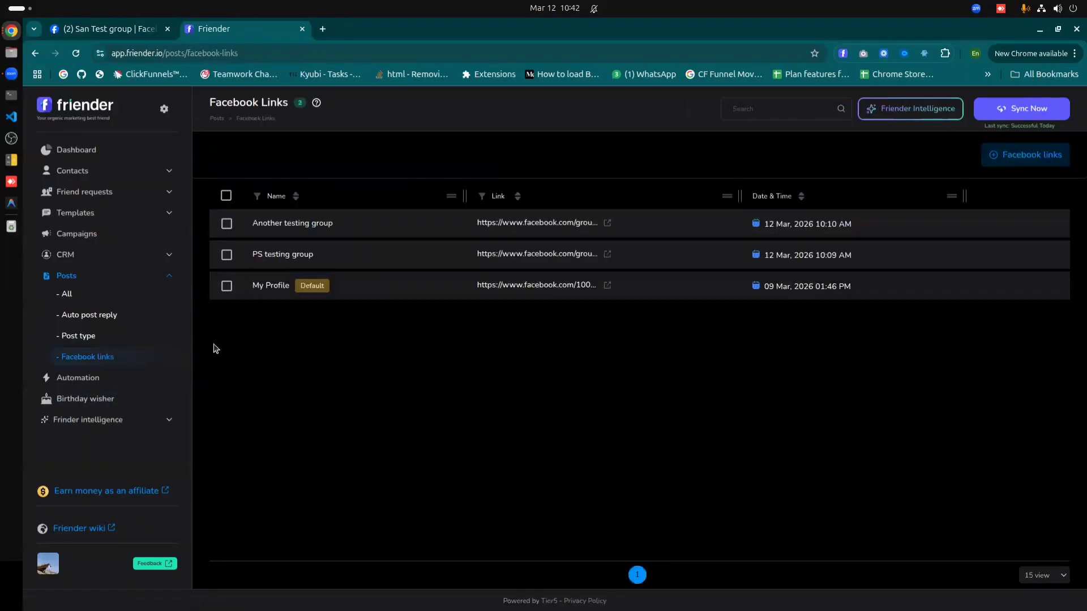
pyautogui.click(66, 295)
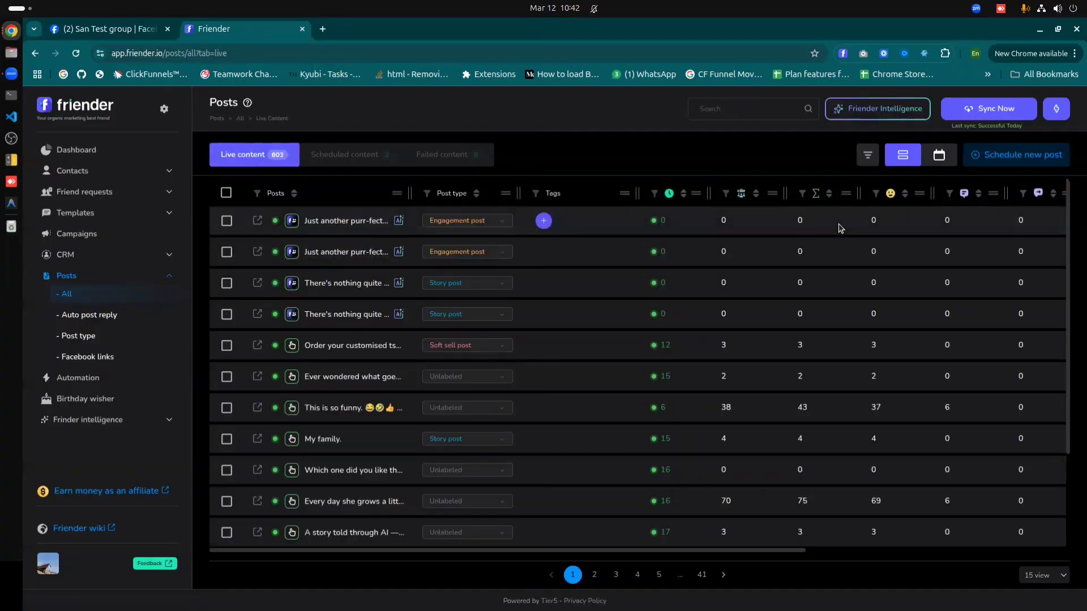
pyautogui.click(939, 155)
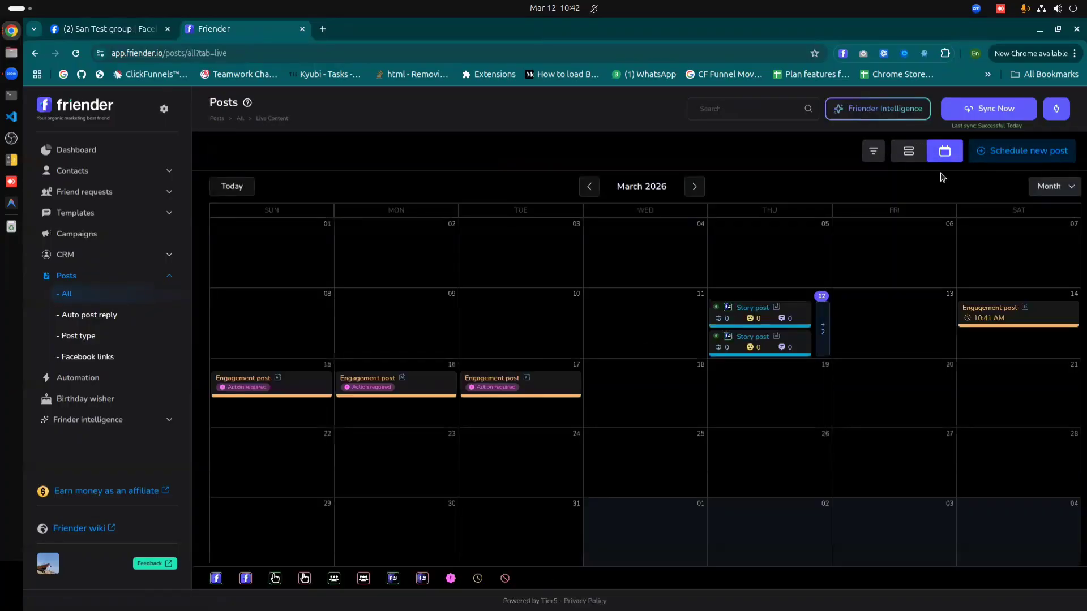